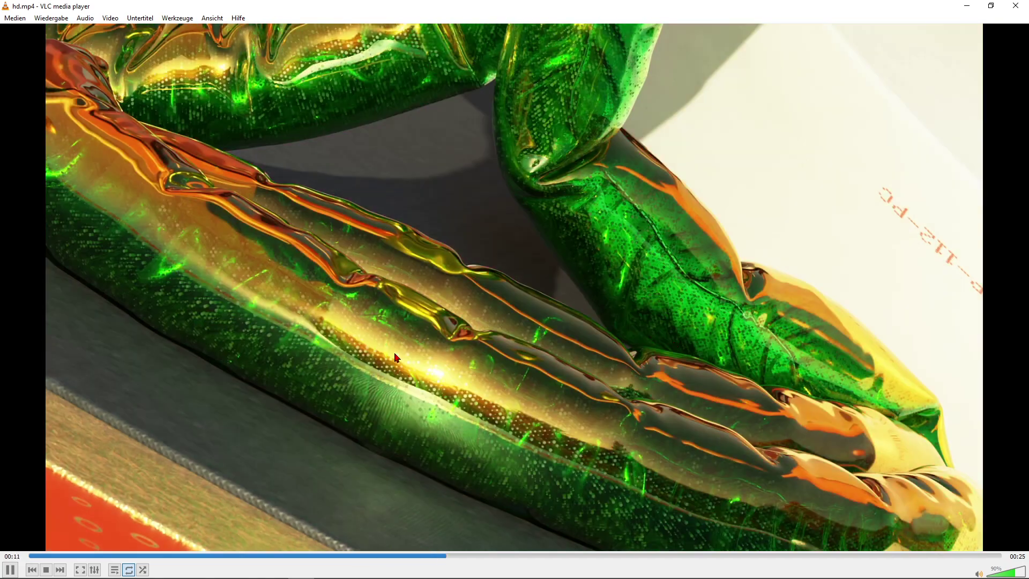
# Pause the video playback, switch to the reference board and look over the topics planned for today
pyautogui.press('space')
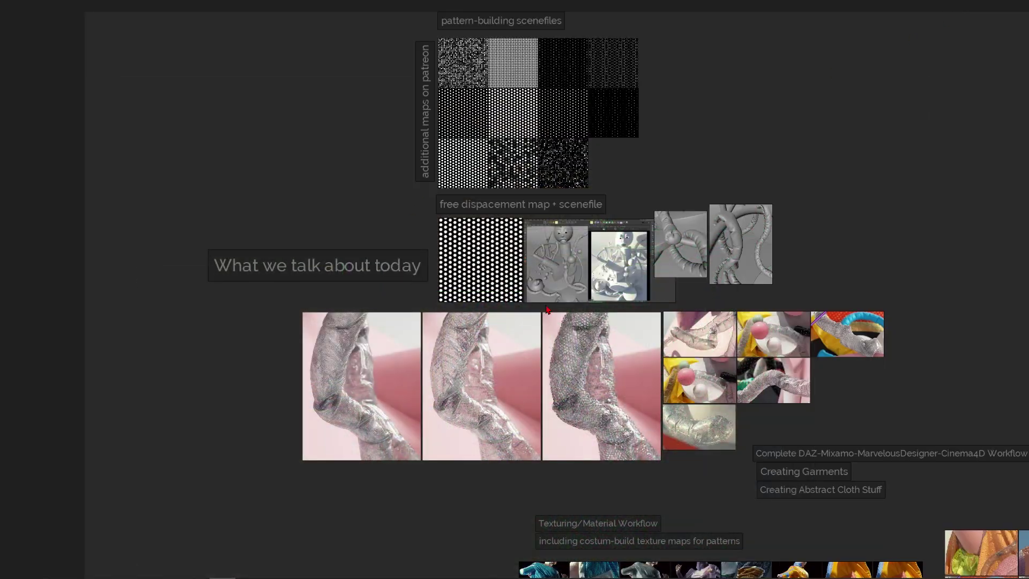
pyautogui.moveTo(649, 404); pyautogui.dragTo(606, 281, button='middle')
pyautogui.scroll(3, 606, 280)
pyautogui.scroll(-6, 606, 280)
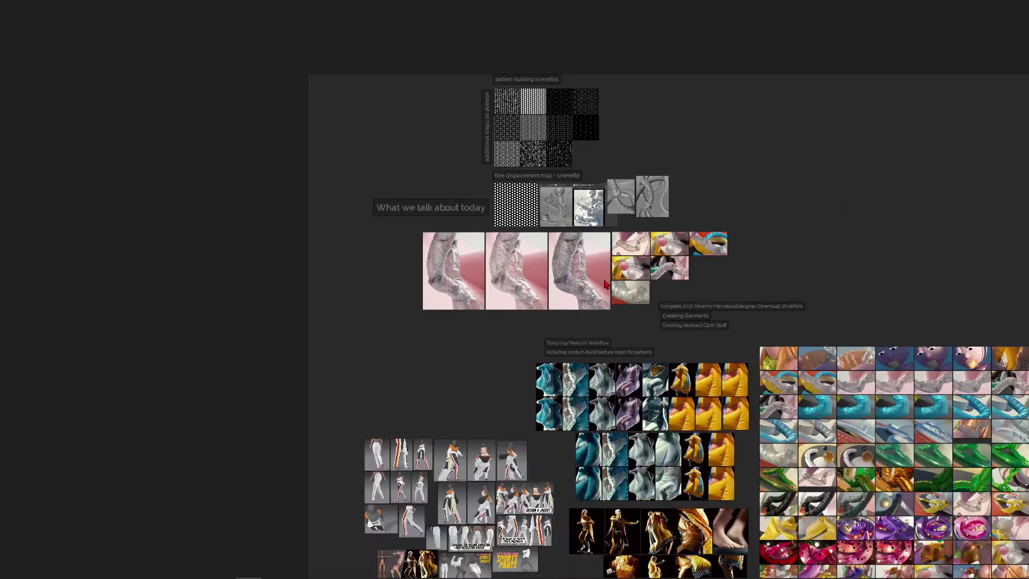
pyautogui.moveTo(639, 363); pyautogui.dragTo(450, 203, button='middle')
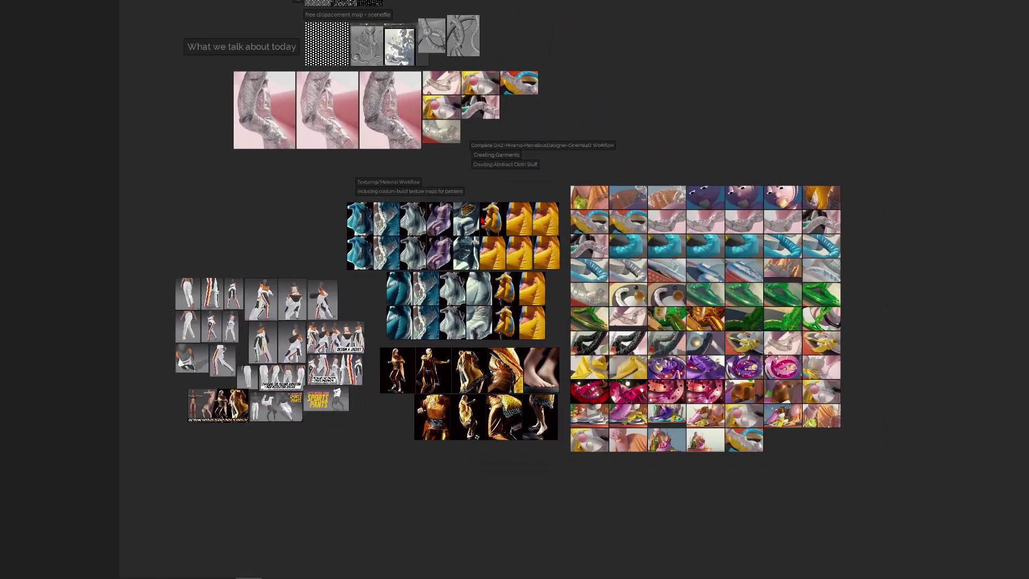
# Examine the close-up render of the beaded orange fabric and green foil in the large render grid
pyautogui.scroll(5, 789, 259)
pyautogui.scroll(3, 788, 257)
pyautogui.moveTo(309, 33); pyautogui.dragTo(563, 248, button='middle')
pyautogui.scroll(3, 517, 204)
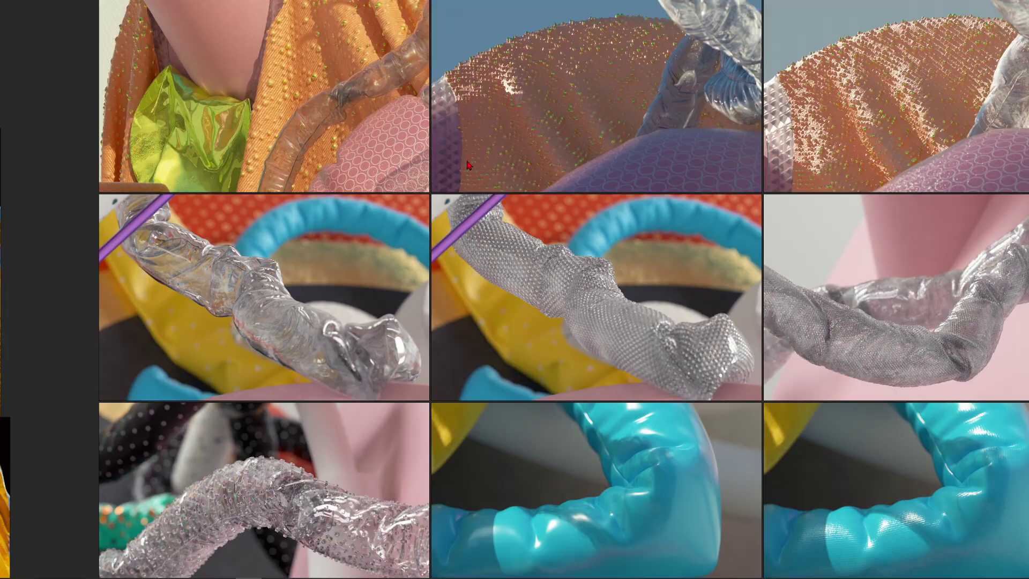
pyautogui.scroll(2, 550, 198)
pyautogui.moveTo(333, 96); pyautogui.dragTo(676, 323, button='middle')
pyautogui.scroll(3, 616, 247)
pyautogui.moveTo(675, 144); pyautogui.dragTo(712, 248, button='middle')
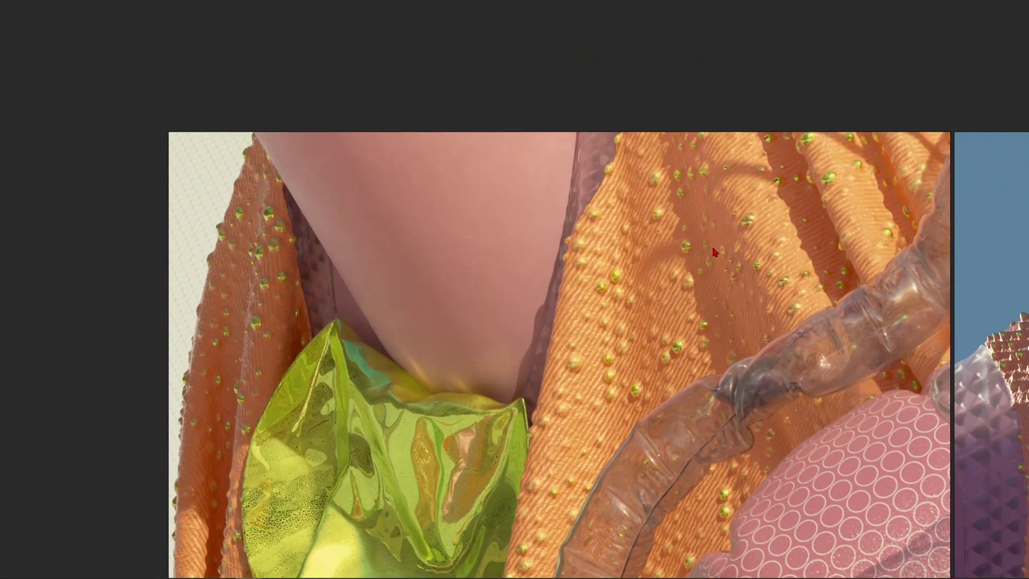
# Compare the studded orange fabric renders under the darker and the brighter lighting
pyautogui.moveTo(667, 369); pyautogui.dragTo(477, 299, button='middle')
pyautogui.moveTo(893, 373); pyautogui.dragTo(558, 299, button='middle')
pyautogui.scroll(-3, 558, 298)
pyautogui.moveTo(667, 277); pyautogui.dragTo(512, 234, button='middle')
pyautogui.moveTo(846, 234); pyautogui.dragTo(500, 222, button='middle')
pyautogui.scroll(4, 582, 186)
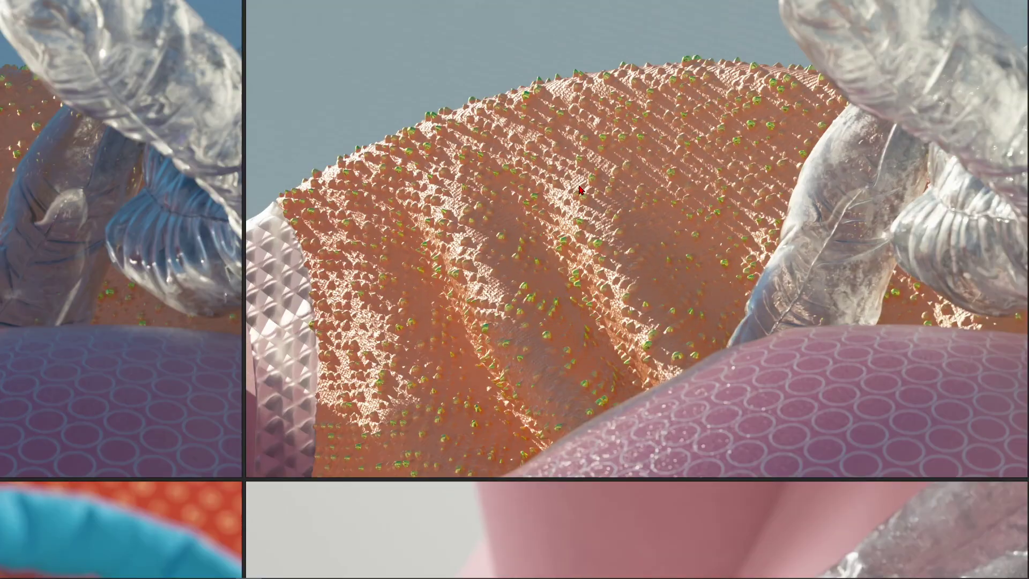
pyautogui.moveTo(551, 186); pyautogui.dragTo(644, 218, button='middle')
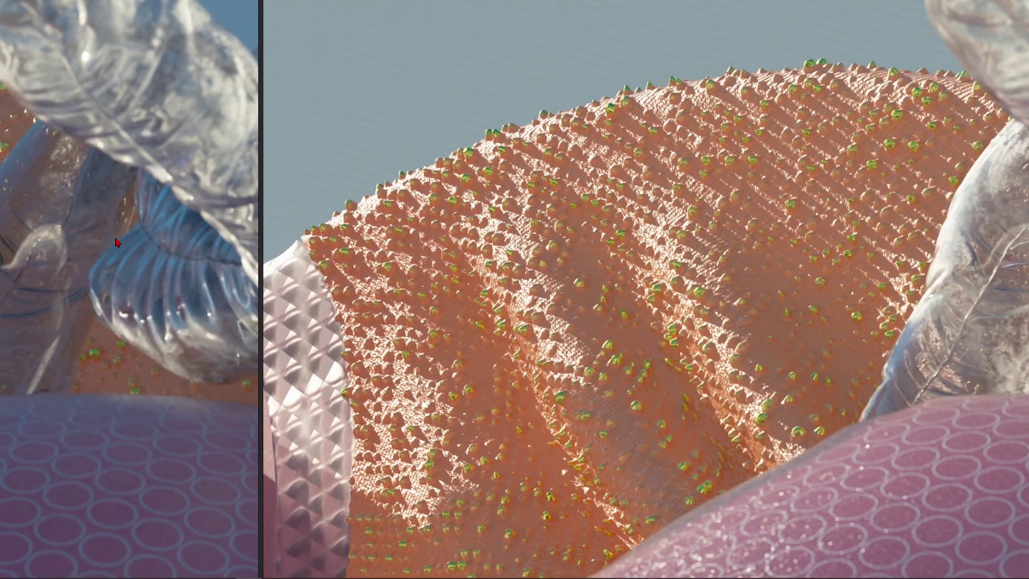
pyautogui.moveTo(109, 241); pyautogui.dragTo(792, 265, button='middle')
pyautogui.moveTo(292, 253); pyautogui.dragTo(607, 166, button='middle')
pyautogui.scroll(-2, 609, 217)
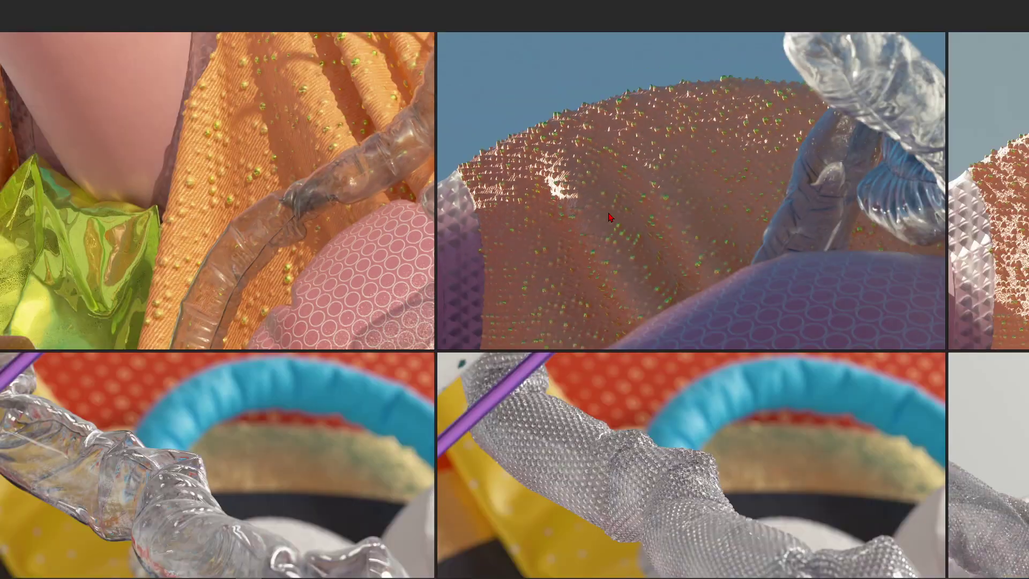
# Compare the smooth clear plastic tube render with its bubble-textured version beside it
pyautogui.moveTo(173, 516); pyautogui.dragTo(558, 251, button='middle')
pyautogui.scroll(2, 558, 251)
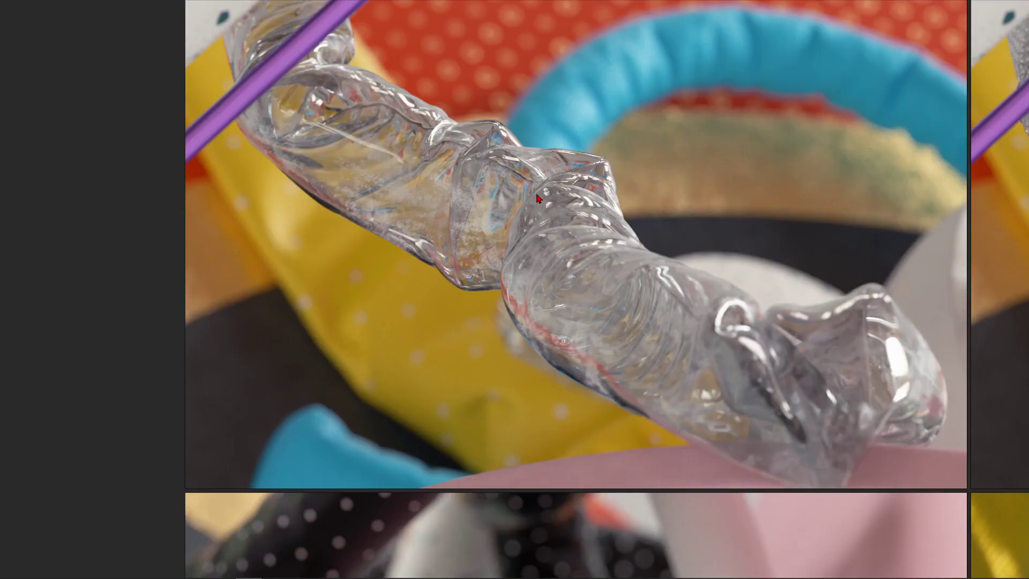
pyautogui.moveTo(560, 165); pyautogui.dragTo(361, 158, button='middle')
pyautogui.moveTo(740, 187); pyautogui.dragTo(290, 125, button='middle')
pyautogui.moveTo(658, 182); pyautogui.dragTo(551, 221, button='middle')
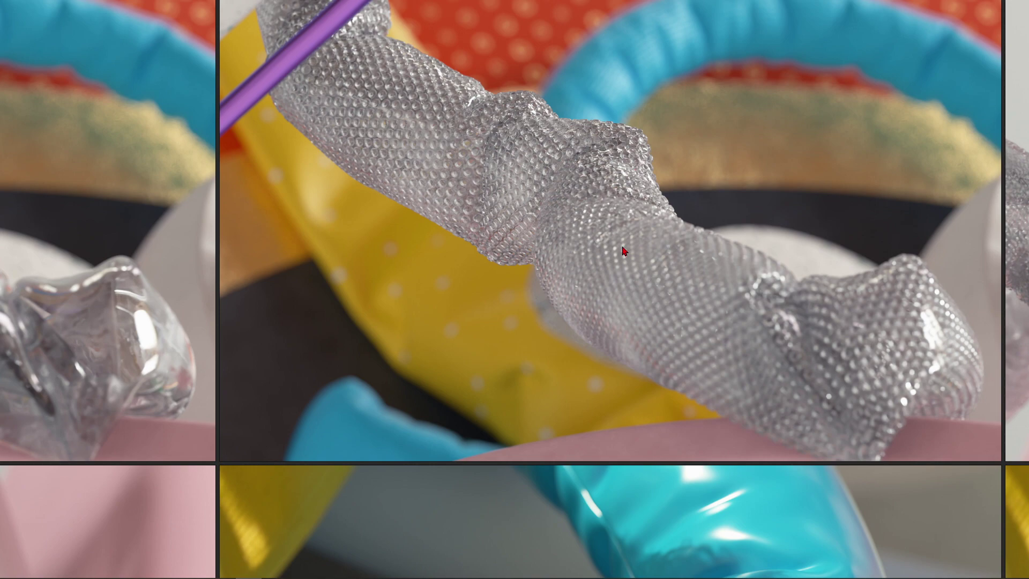
pyautogui.scroll(1, 634, 228)
pyautogui.scroll(-2, 638, 216)
# Compare the bubble-wrap displacement variants of the clear tube against the pink background
pyautogui.moveTo(741, 196)
pyautogui.mouseDown(button='middle')
pyautogui.moveTo(474, 159)
pyautogui.moveTo(396, 159)
pyautogui.mouseUp(button='middle')
pyautogui.moveTo(763, 238); pyautogui.dragTo(489, 208, button='middle')
pyautogui.moveTo(690, 197); pyautogui.dragTo(696, 234, button='middle')
pyautogui.scroll(2, 696, 234)
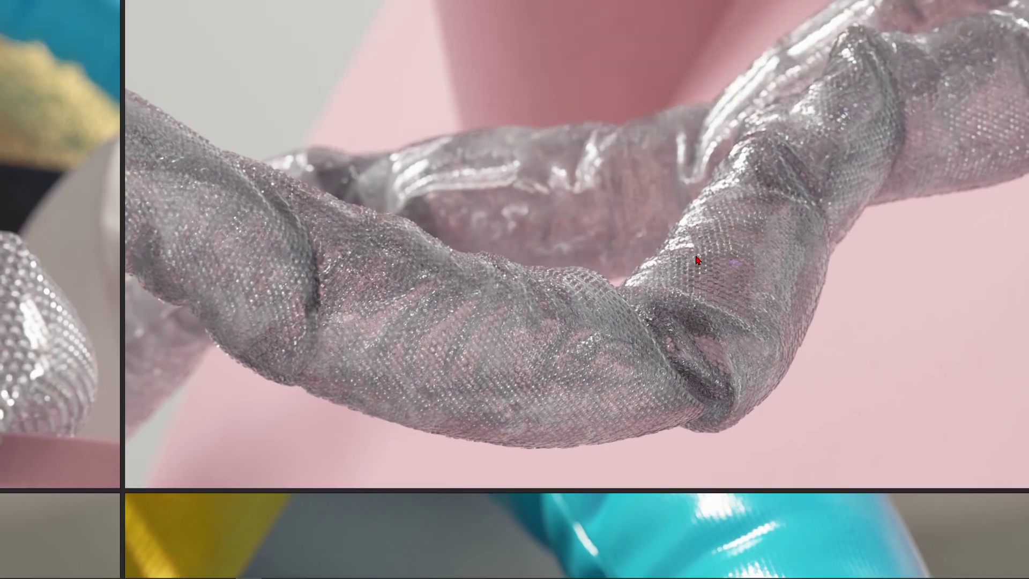
pyautogui.moveTo(808, 242); pyautogui.dragTo(590, 225, button='middle')
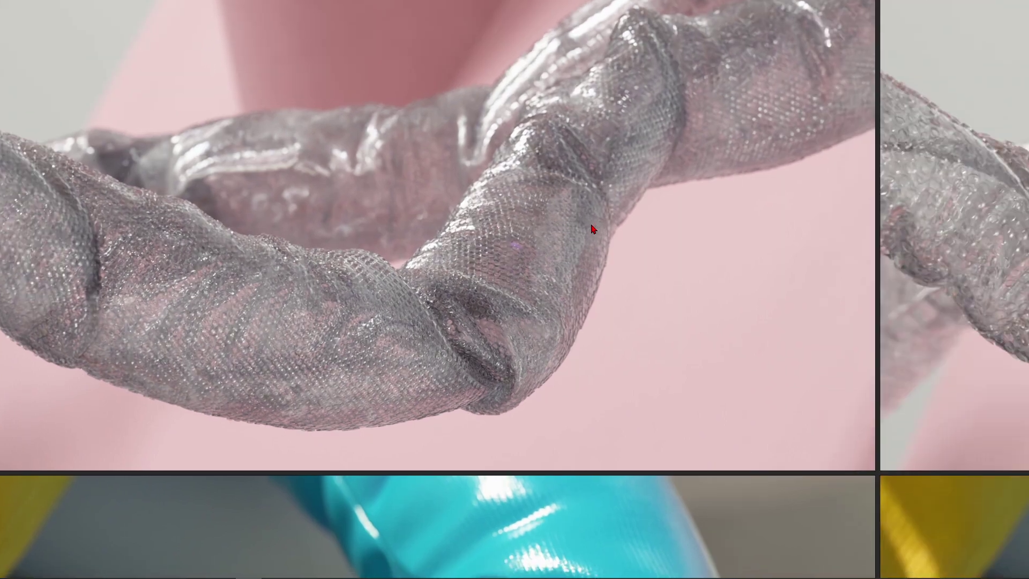
pyautogui.scroll(-2, 611, 227)
pyautogui.moveTo(677, 205); pyautogui.dragTo(394, 204, button='middle')
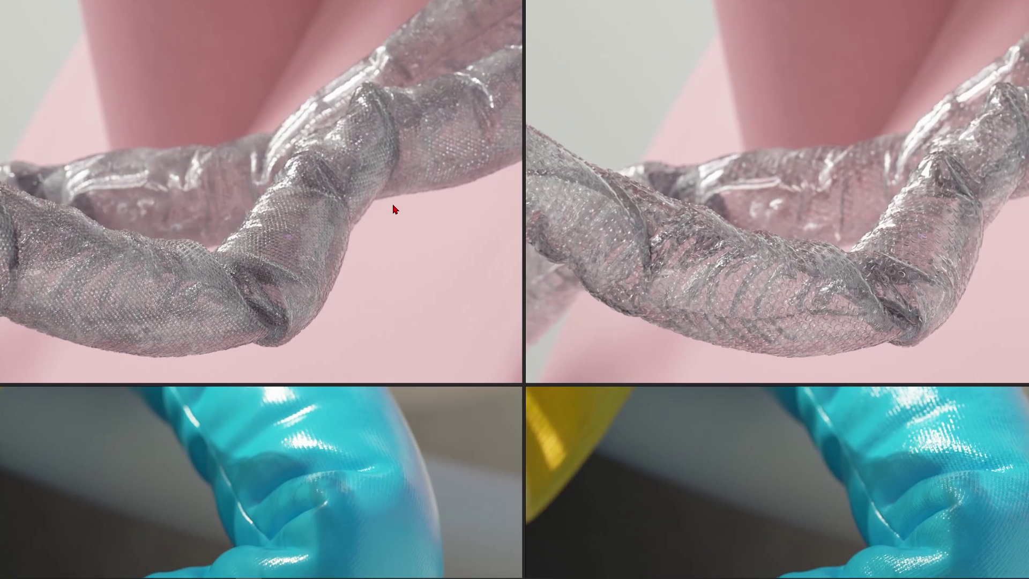
pyautogui.moveTo(712, 215); pyautogui.dragTo(517, 237, button='middle')
pyautogui.scroll(-3, 728, 242)
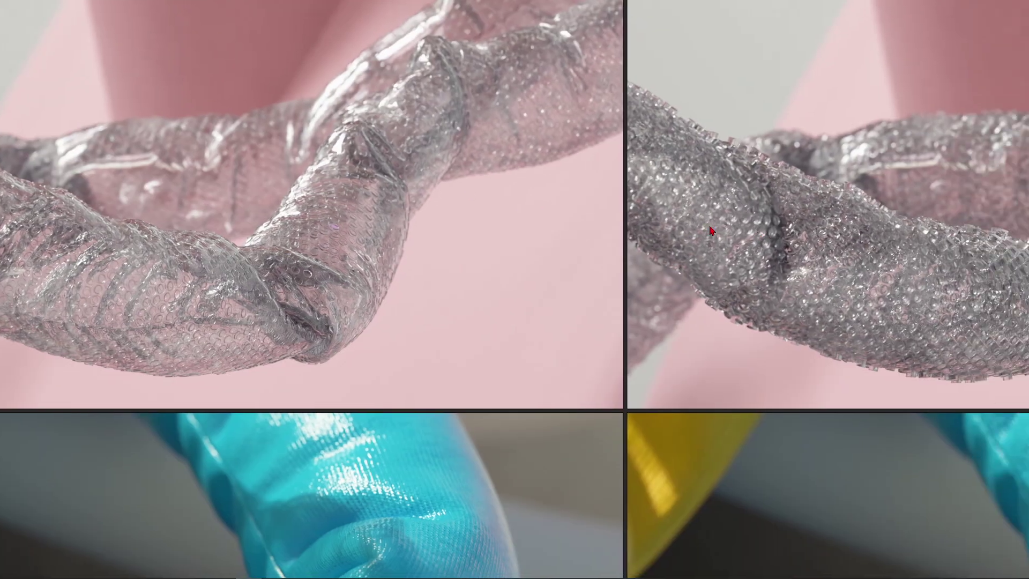
pyautogui.moveTo(709, 226); pyautogui.dragTo(404, 168, button='middle')
pyautogui.scroll(-4, 770, 198)
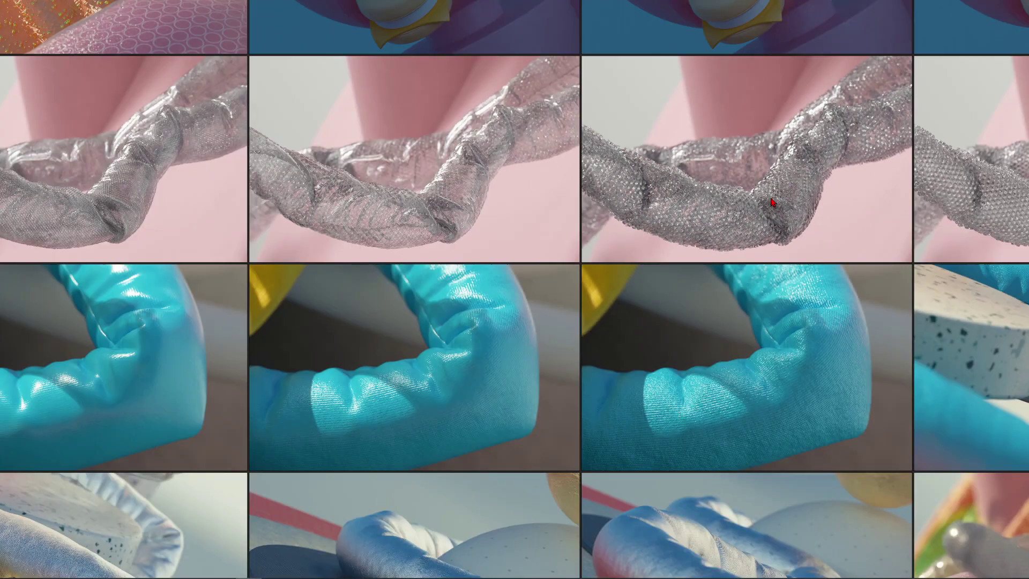
pyautogui.moveTo(797, 162); pyautogui.dragTo(494, 165, button='middle')
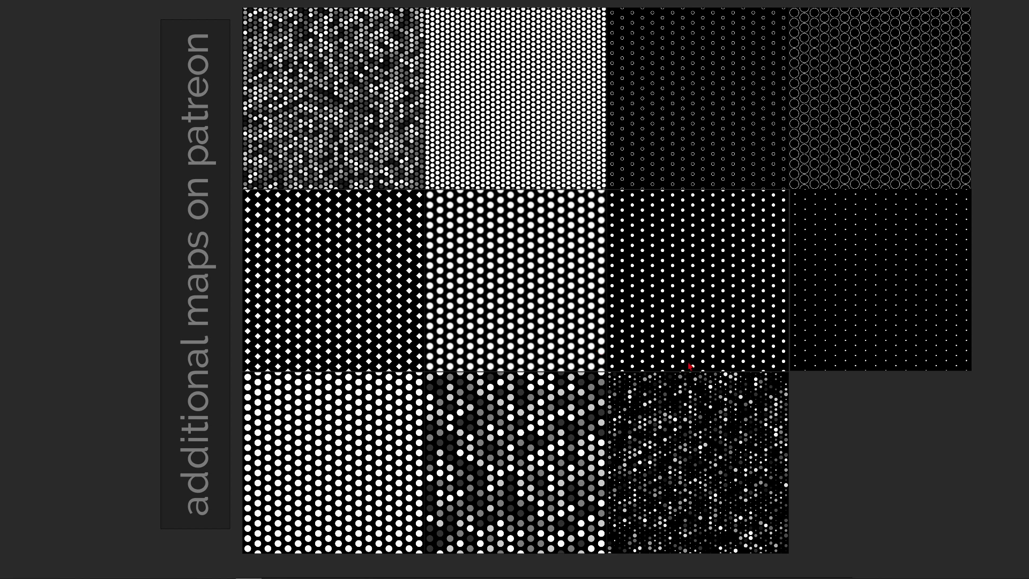
# Examine the additional black-and-white pattern maps offered on Patreon
pyautogui.scroll(4, 689, 364)
pyautogui.scroll(-10, 688, 364)
pyautogui.moveTo(690, 356); pyautogui.dragTo(564, 32, button='middle')
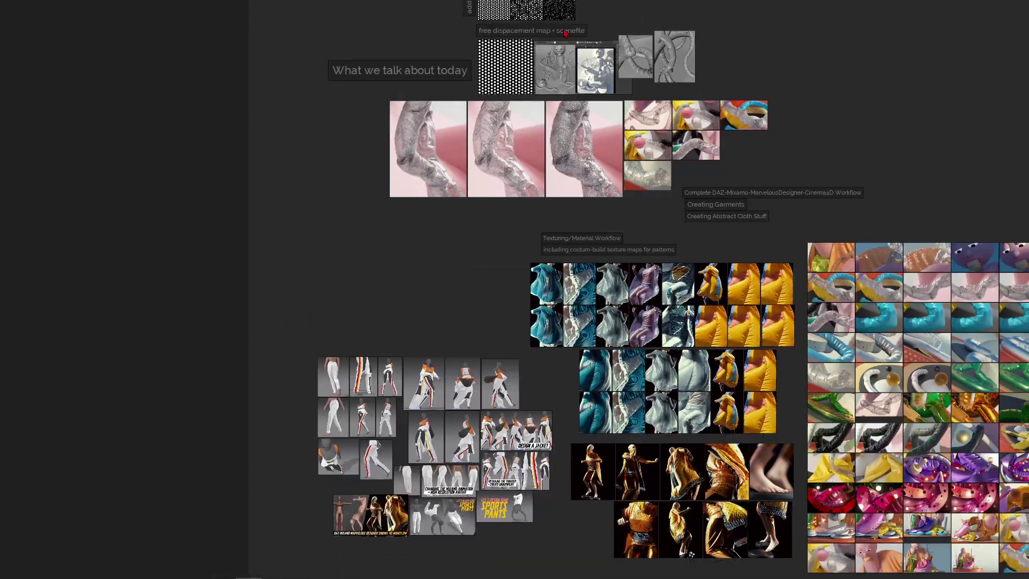
# Look through the large render collection down to its last row
pyautogui.scroll(2, 564, 32)
pyautogui.moveTo(879, 407); pyautogui.dragTo(502, 114, button='middle')
pyautogui.scroll(-4, 793, 230)
pyautogui.scroll(12, 760, 281)
pyautogui.moveTo(588, 241); pyautogui.dragTo(492, 49, button='middle')
pyautogui.scroll(3, 522, 176)
pyautogui.moveTo(804, 348); pyautogui.dragTo(577, 178, button='middle')
pyautogui.moveTo(800, 317); pyautogui.dragTo(509, 109, button='middle')
pyautogui.scroll(1, 826, 373)
pyautogui.moveTo(819, 371); pyautogui.dragTo(439, 176, button='middle')
pyautogui.scroll(-2, 464, 157)
pyautogui.scroll(-2, 443, 159)
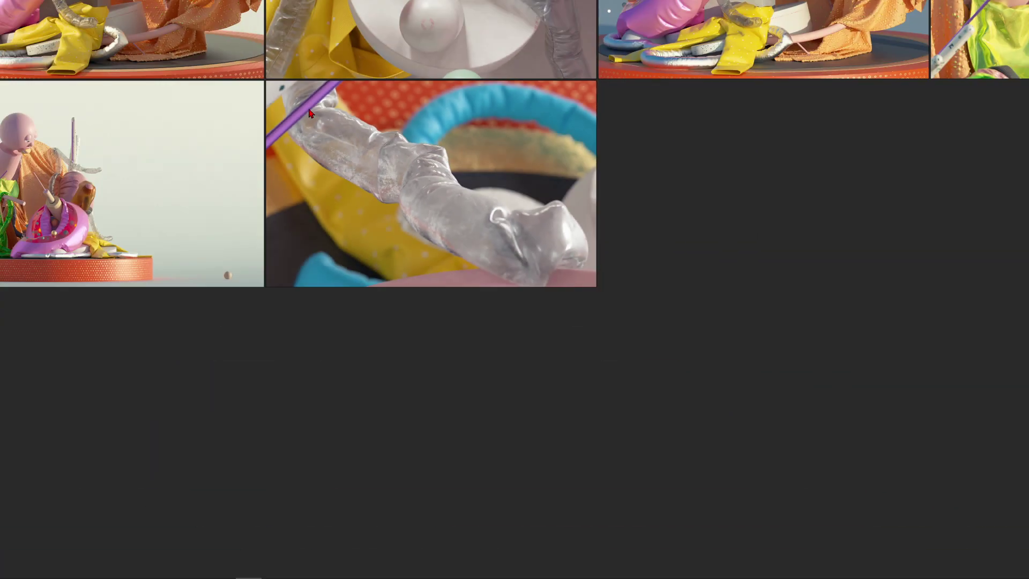
# Review the yellow, purple and pink fabric renders on the way back to the texturing workflow notes
pyautogui.moveTo(245, 64); pyautogui.dragTo(730, 381, button='middle')
pyautogui.moveTo(225, 202); pyautogui.dragTo(549, 307, button='middle')
pyautogui.moveTo(279, 200); pyautogui.dragTo(479, 355, button='middle')
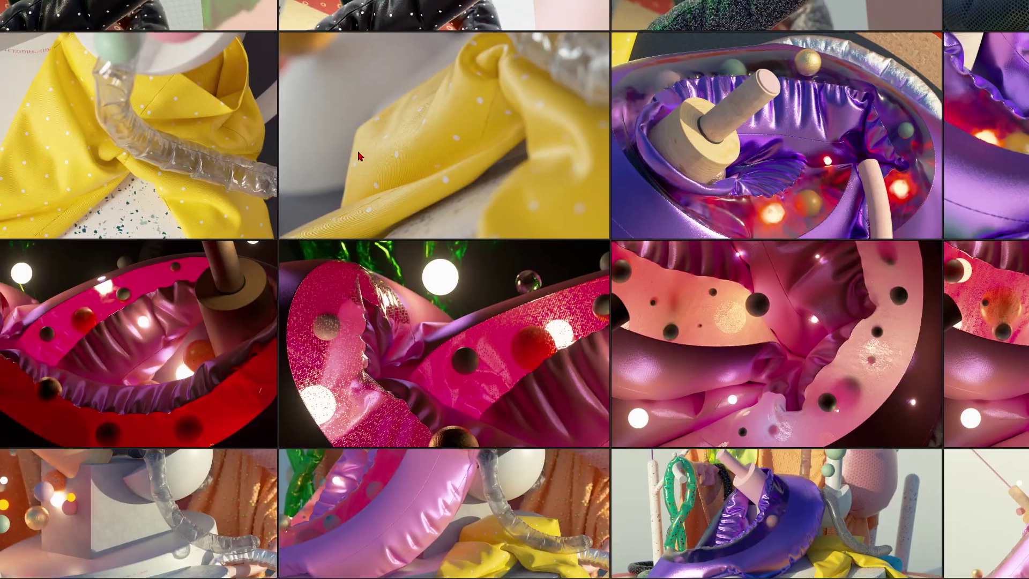
pyautogui.scroll(-3, 359, 155)
pyautogui.moveTo(185, 4); pyautogui.dragTo(555, 382, button='middle')
pyautogui.moveTo(267, 111); pyautogui.dragTo(600, 406, button='middle')
pyautogui.moveTo(343, 131); pyautogui.dragTo(551, 360, button='middle')
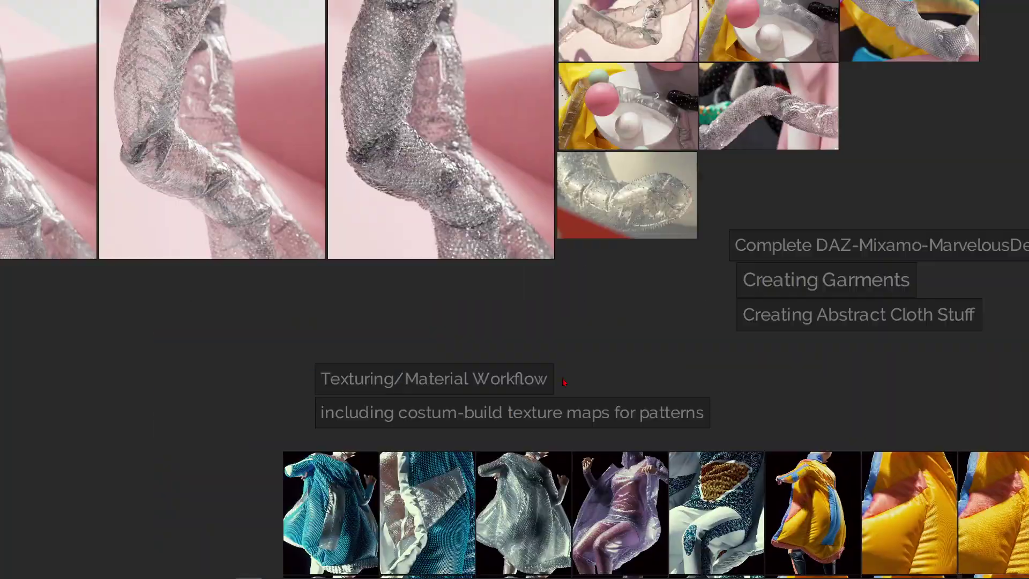
# Examine the three close-up renders of the bubble-wrap foil tube side by side
pyautogui.moveTo(333, 62); pyautogui.dragTo(604, 386, button='middle')
pyautogui.moveTo(491, 188); pyautogui.dragTo(575, 299, button='middle')
pyautogui.scroll(1, 575, 299)
pyautogui.scroll(2, 575, 299)
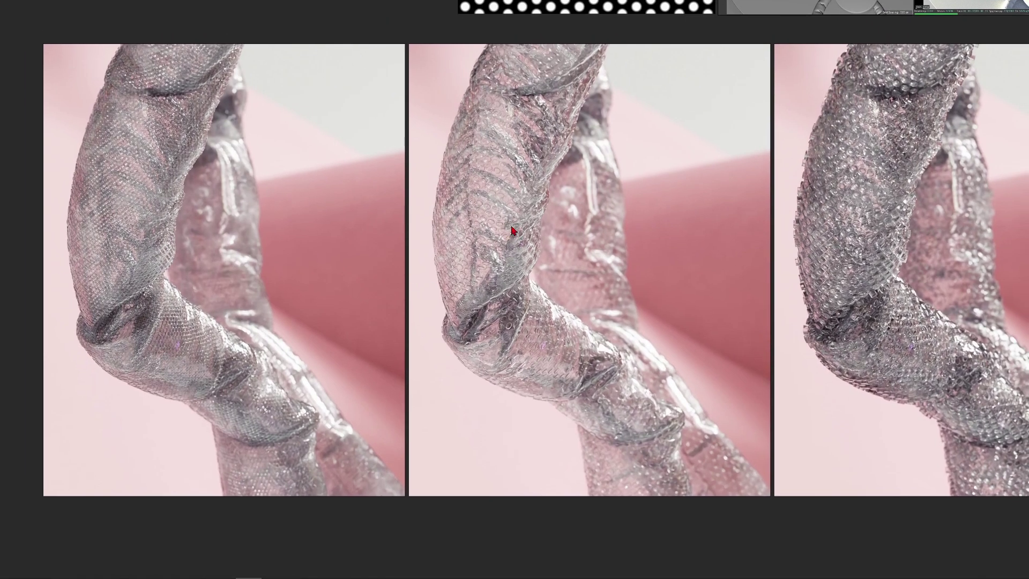
# Examine the free displacement map with white dots and the scene file preview next to it
pyautogui.moveTo(631, 150); pyautogui.dragTo(441, 305, button='middle')
pyautogui.moveTo(660, 122); pyautogui.dragTo(471, 275, button='middle')
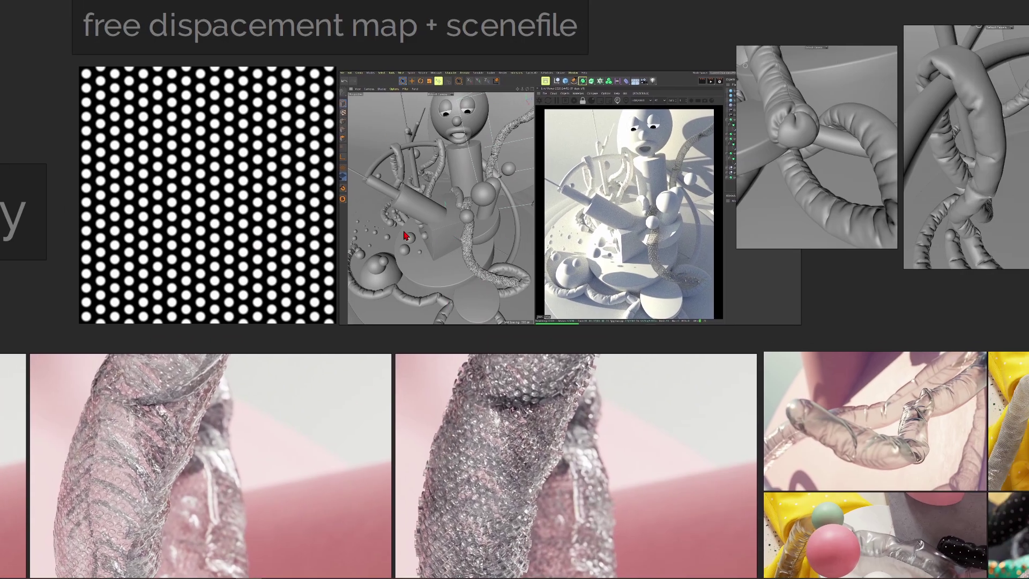
pyautogui.hscroll(-3, 405, 236)
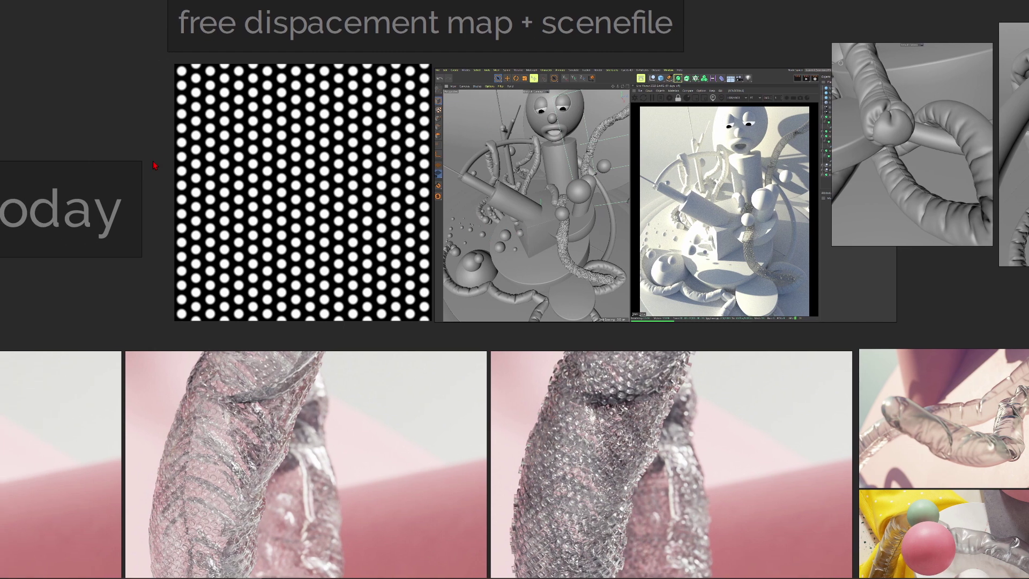
pyautogui.hscroll(-2, 282, 197)
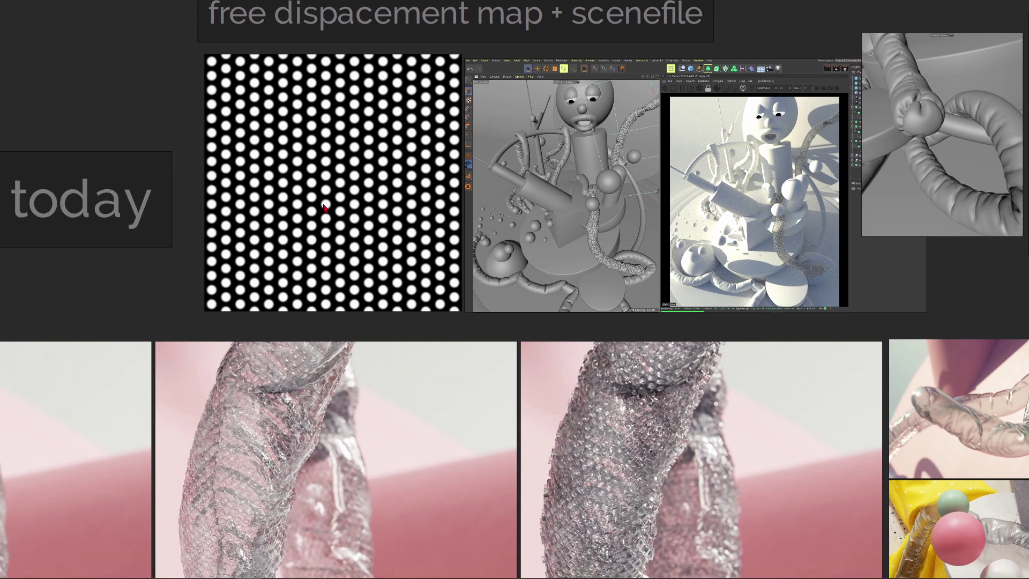
pyautogui.moveTo(385, 178); pyautogui.dragTo(344, 144, button='middle')
# View the sculpture render with the pink inflated shape, clear tube and yellow garment
pyautogui.moveTo(589, 379); pyautogui.dragTo(336, 100, button='middle')
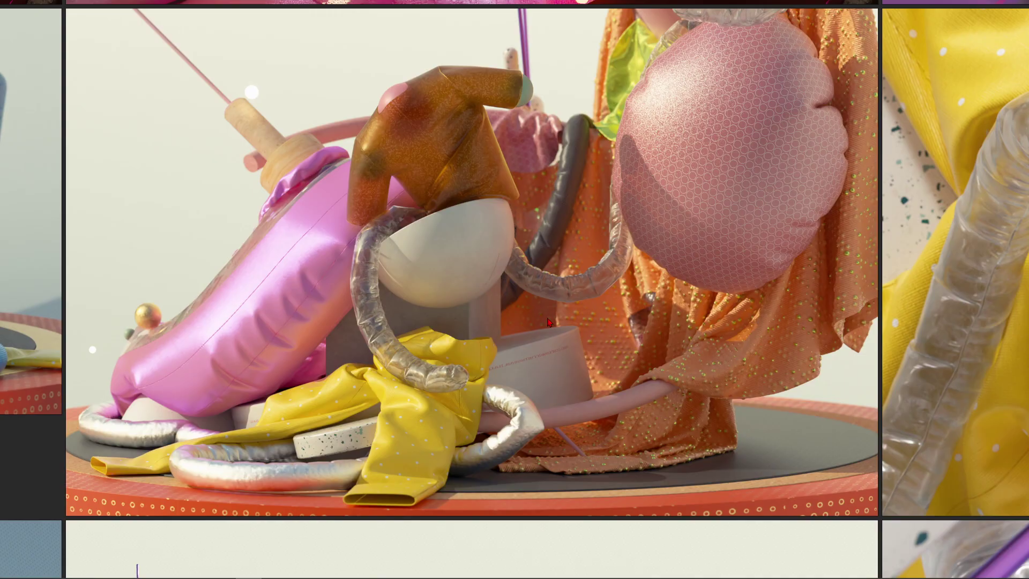
pyautogui.moveTo(405, 274); pyautogui.dragTo(476, 283, button='middle')
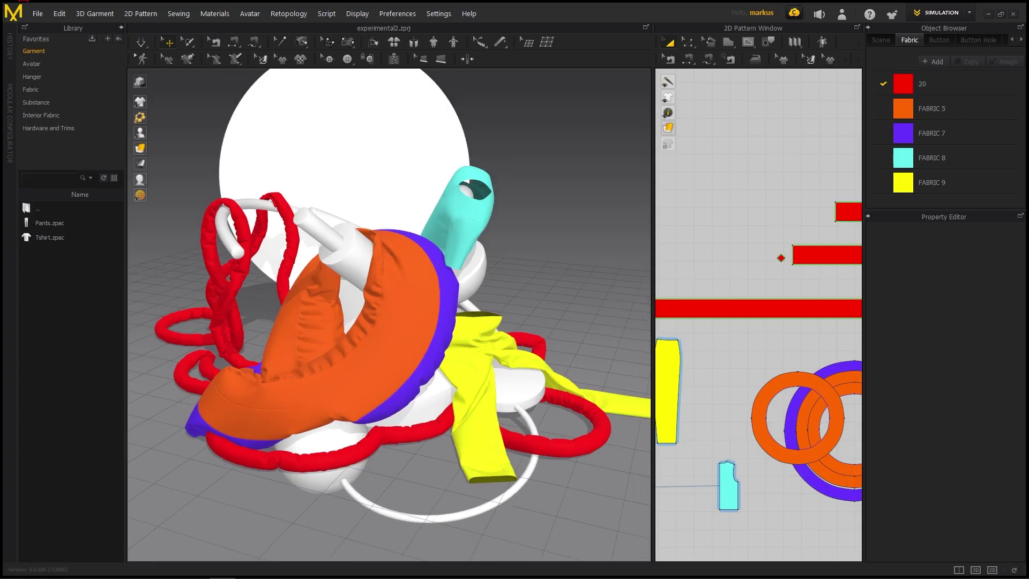
# Switch to Marvelous Designer and inspect the 3D garments and the yellow and cyan pieces in an enlarged 2D Pattern Window
pyautogui.moveTo(368, 312); pyautogui.dragTo(408, 305, button='right')
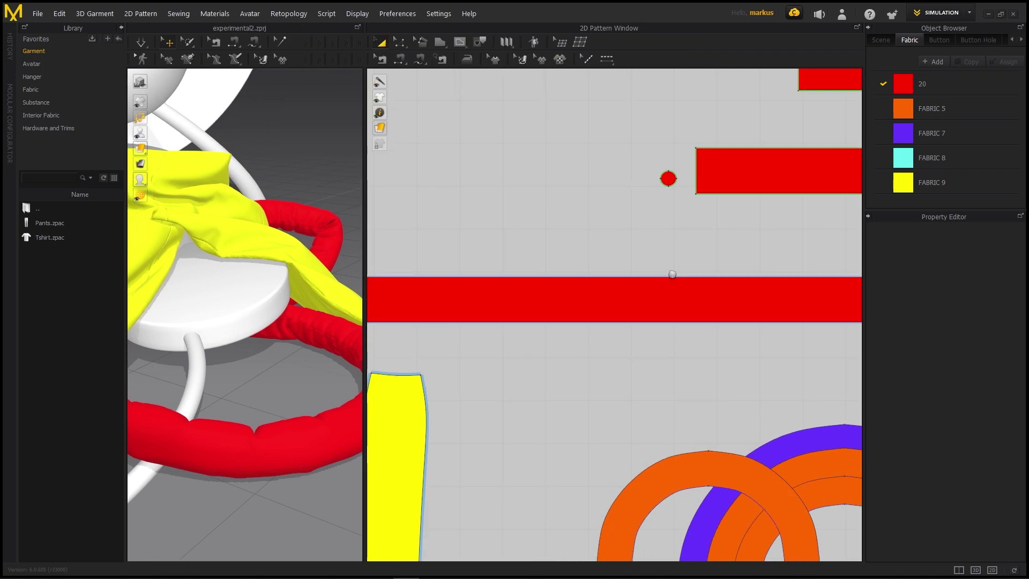
pyautogui.moveTo(672, 275); pyautogui.dragTo(585, 241, button='middle')
pyautogui.scroll(-5, 587, 251)
pyautogui.moveTo(593, 287); pyautogui.dragTo(543, 188, button='middle')
pyautogui.moveTo(383, 227); pyautogui.dragTo(586, 218, button='middle')
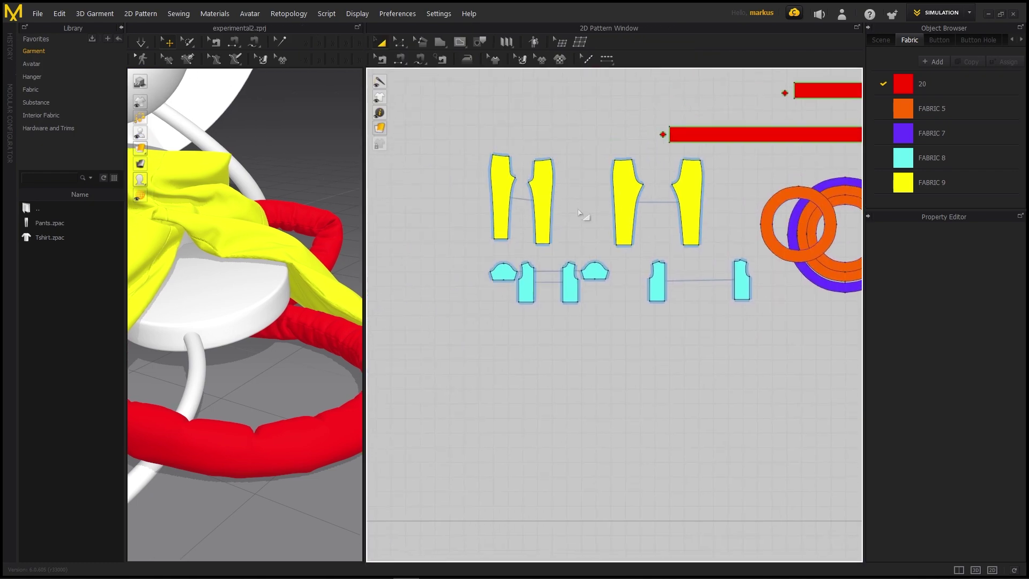
pyautogui.scroll(4, 536, 190)
pyautogui.moveTo(521, 182); pyautogui.dragTo(540, 198, button='middle')
pyautogui.scroll(-2, 540, 198)
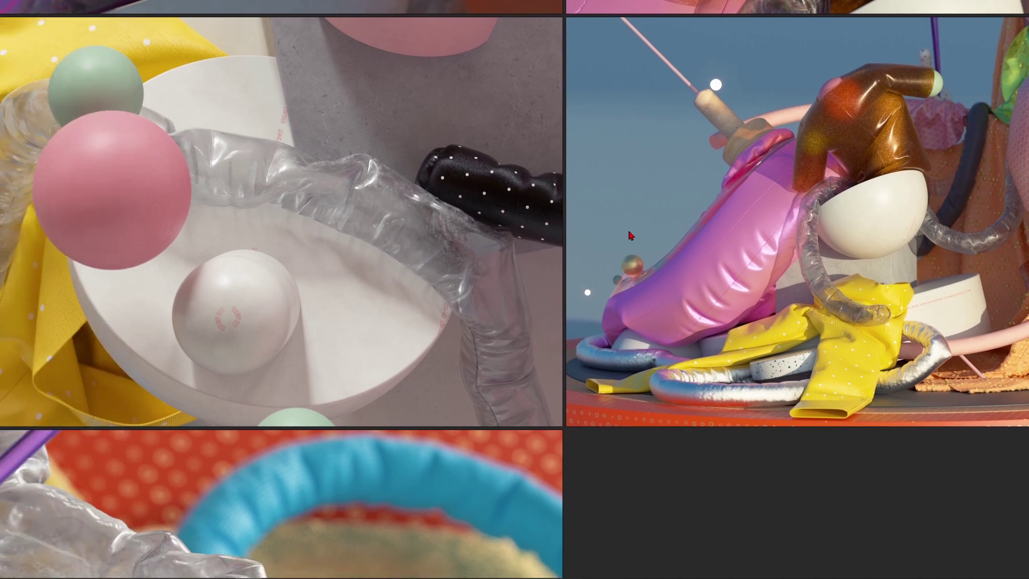
# Switch back to the reference board and review the scene renders and glittery brown garment close-ups
pyautogui.scroll(-2, 645, 182)
pyautogui.moveTo(667, 81); pyautogui.dragTo(438, 428, button='middle')
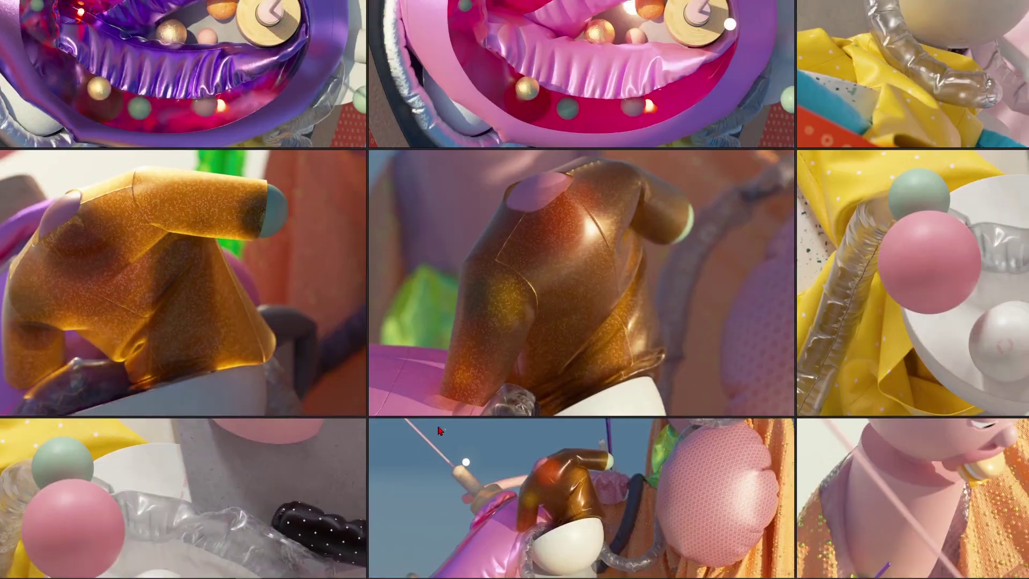
pyautogui.scroll(-2, 512, 224)
pyautogui.moveTo(646, 145); pyautogui.dragTo(646, 365, button='middle')
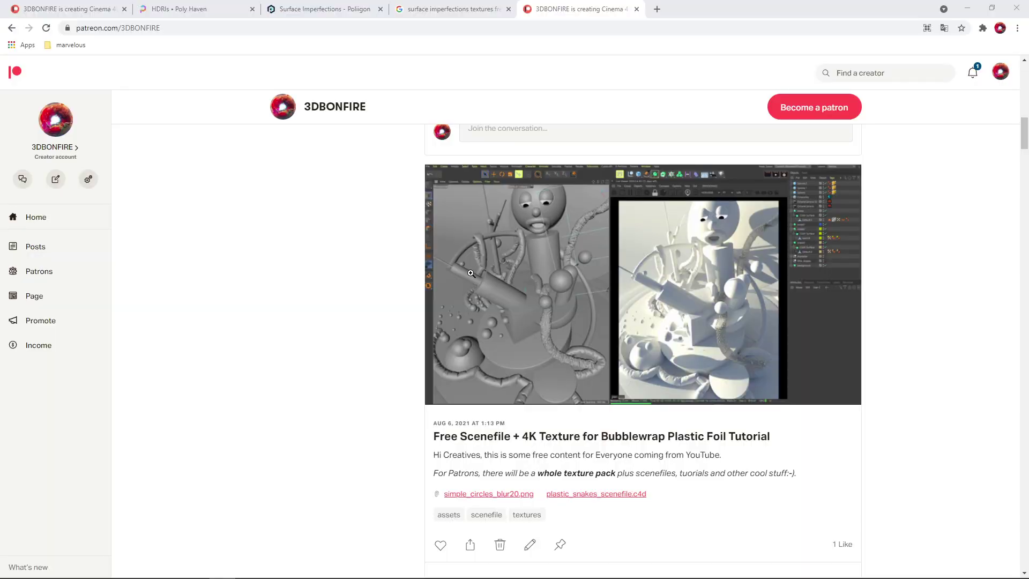
# Highlight the patreon.com/3DBONFIRE address and open the post "Free Scenefile + 4K Texture for Bubblewrap Plastic Foil Tutorial"
pyautogui.moveTo(195, 28); pyautogui.dragTo(118, 27)
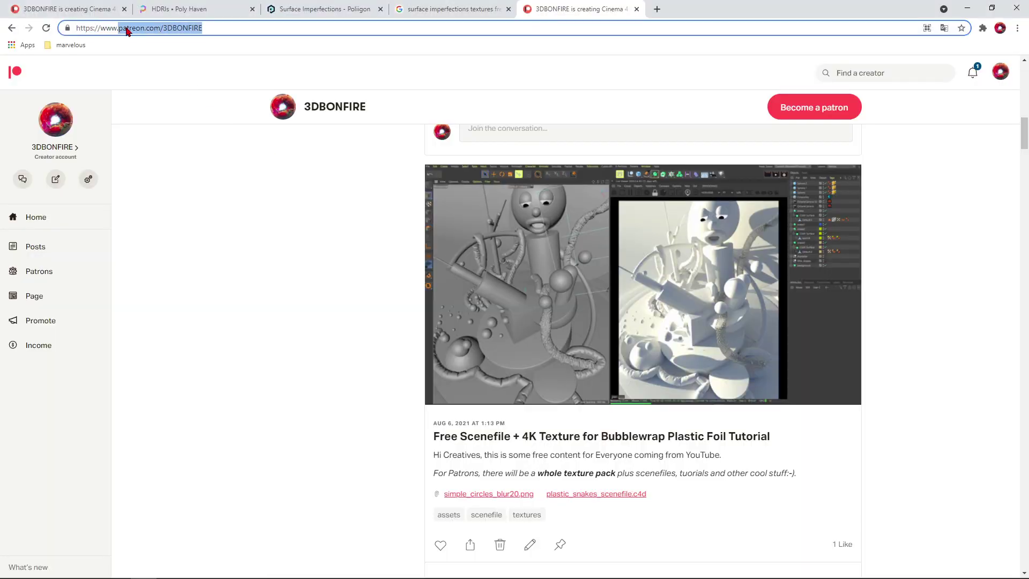
pyautogui.click(468, 438)
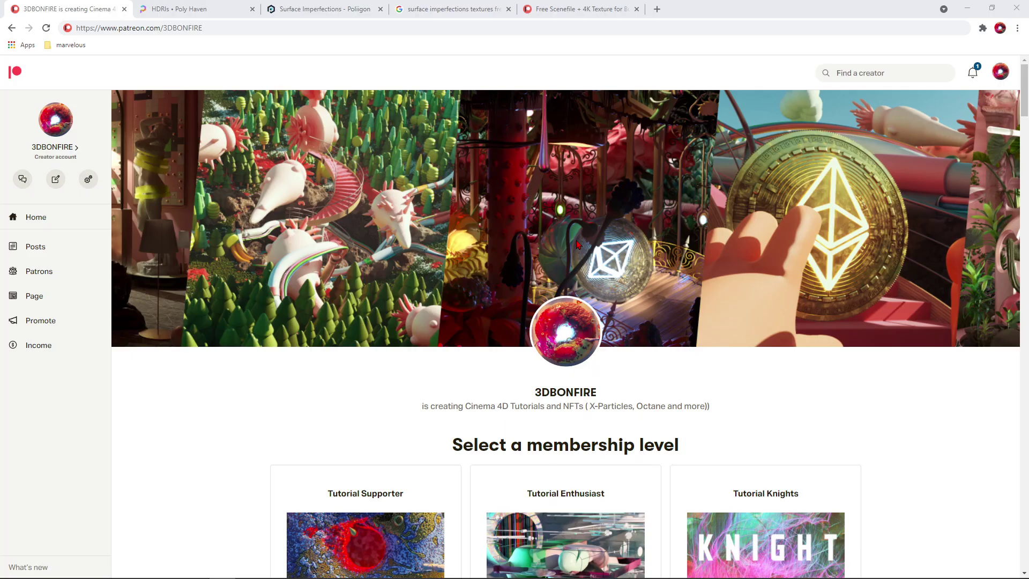
# View the membership levels on the 3DBONFIRE Patreon page
pyautogui.scroll(-2, 734, 251)
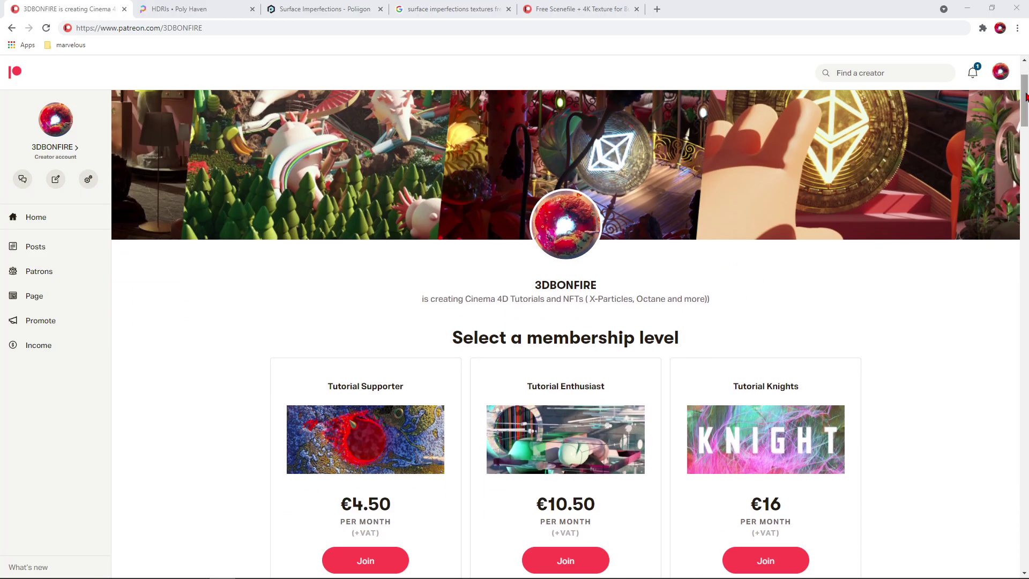
pyautogui.moveTo(1024, 104); pyautogui.dragTo(1023, 113)
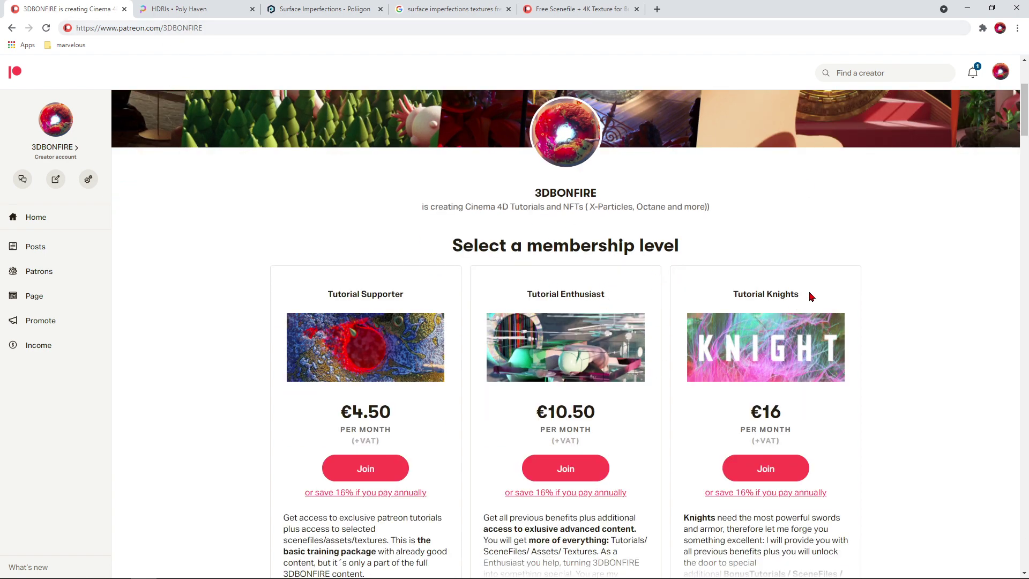
# Look further down the Patreon membership levels, and switch to Cinema 4D to inspect the OctDiffuse3 and Mat.1 materials
pyautogui.scroll(-1, 793, 332)
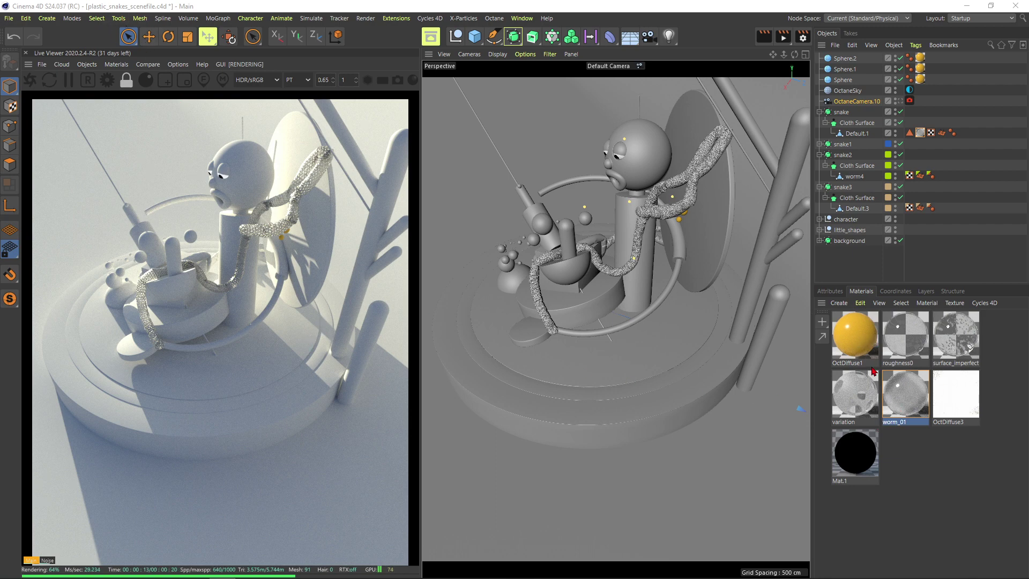
pyautogui.click(955, 406)
pyautogui.click(865, 472)
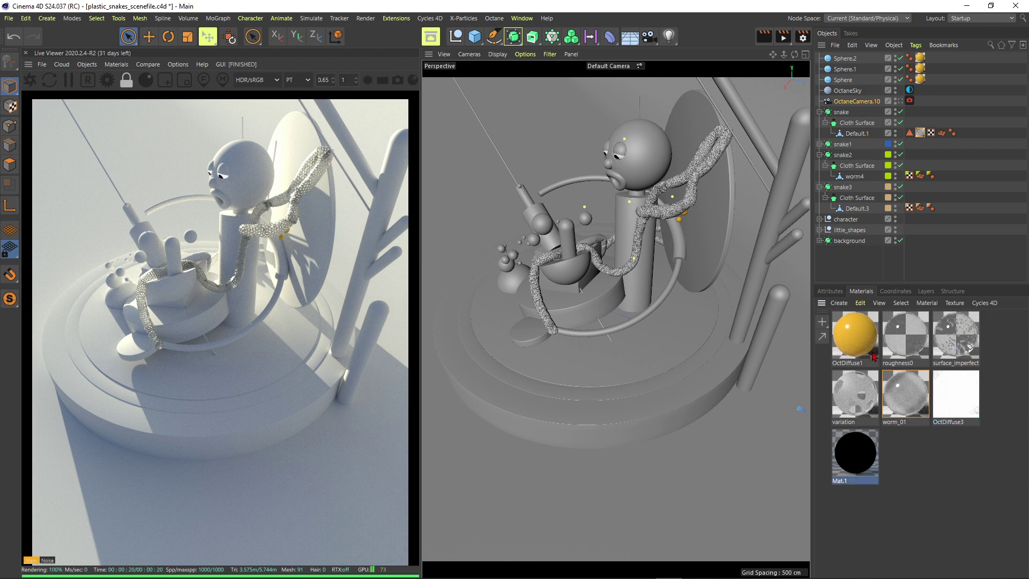
# Open the OctaneSky environment tag's ImageTexture to inspect the spruit_sunrise_8k.hdr settings
pyautogui.click(845, 91)
pyautogui.click(909, 90)
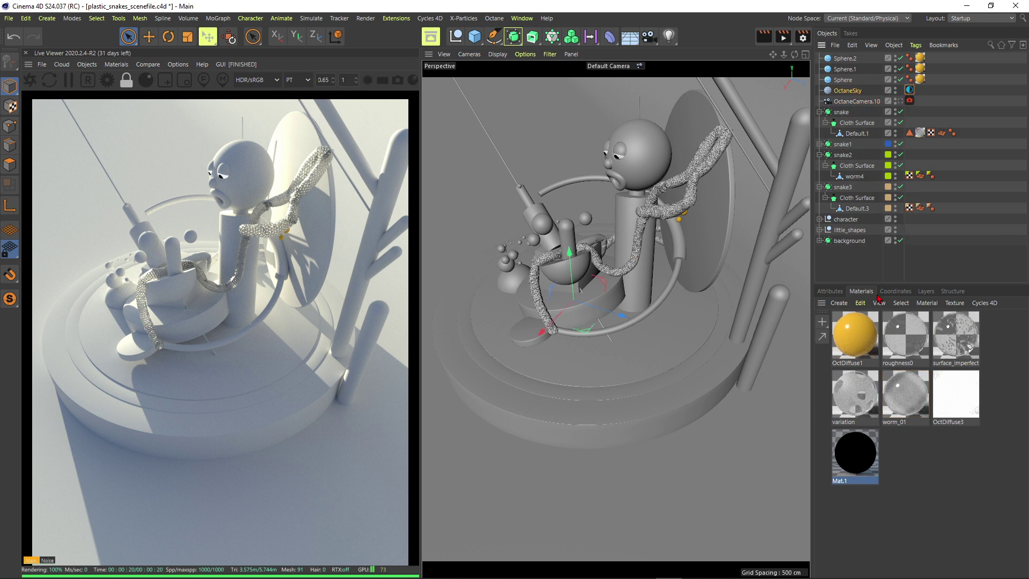
pyautogui.click(830, 291)
pyautogui.click(929, 372)
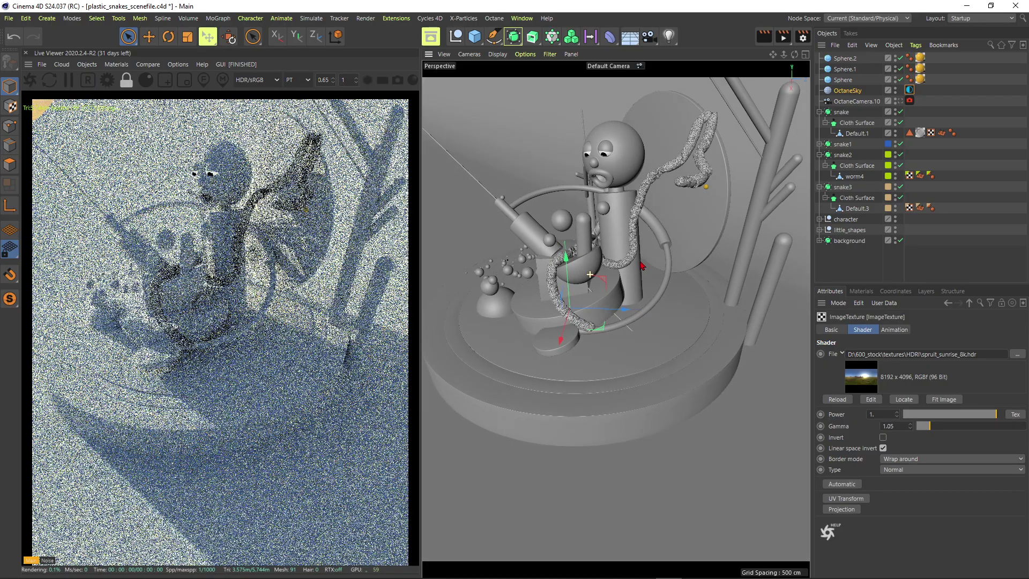
# Reframe the perspective view closer on the character and the snake around its base to examine the HDRI shadows
pyautogui.keyDown('alt'); pyautogui.moveTo(642, 266); pyautogui.dragTo(676, 277, button='middle'); pyautogui.keyUp('alt')
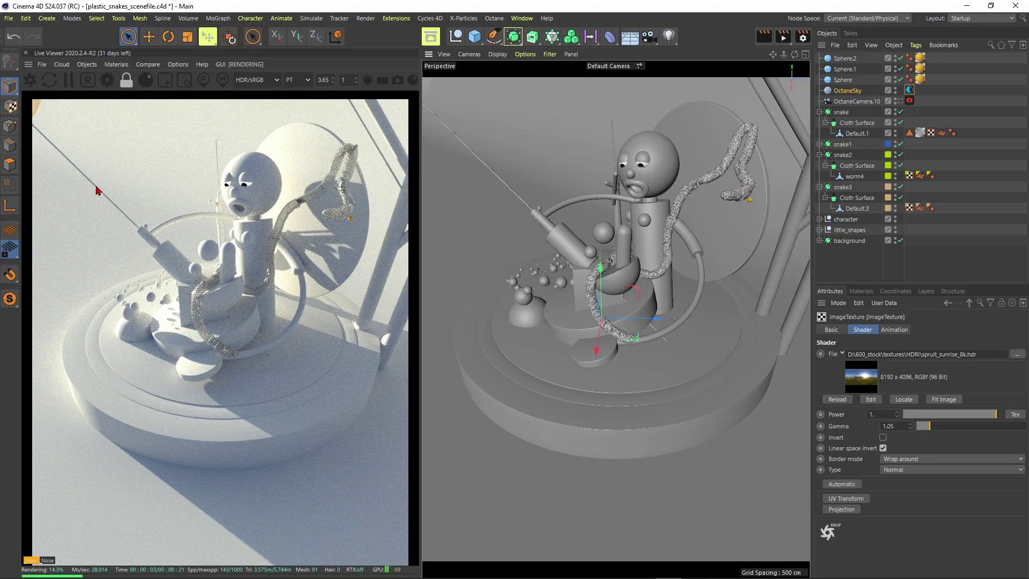
pyautogui.keyDown('alt'); pyautogui.moveTo(615, 257); pyautogui.dragTo(649, 240, button='right'); pyautogui.keyUp('alt')
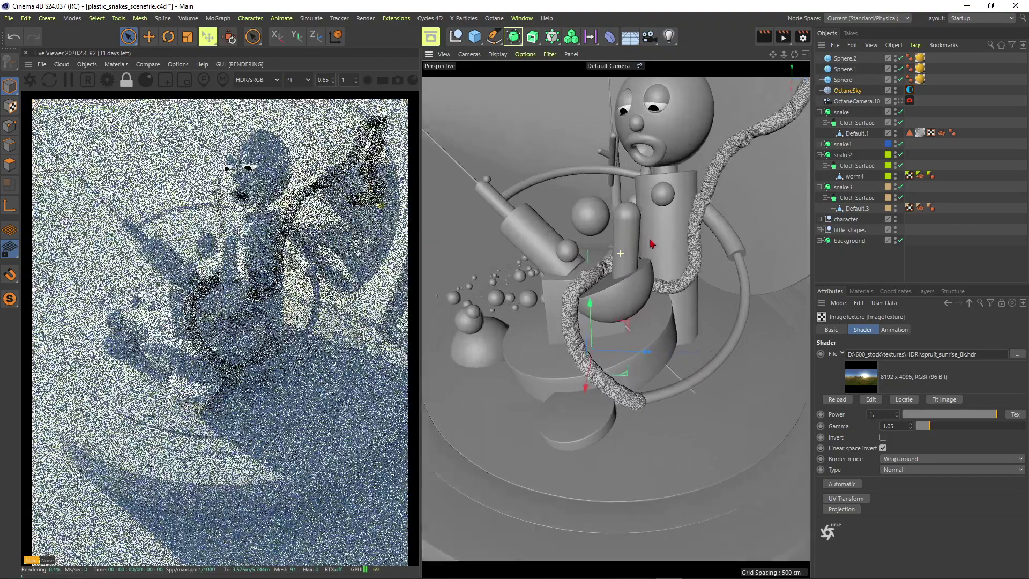
pyautogui.keyDown('alt'); pyautogui.moveTo(628, 217); pyautogui.dragTo(628, 241, button='middle'); pyautogui.keyUp('alt')
pyautogui.keyDown('alt'); pyautogui.moveTo(627, 240); pyautogui.dragTo(627, 246); pyautogui.keyUp('alt')
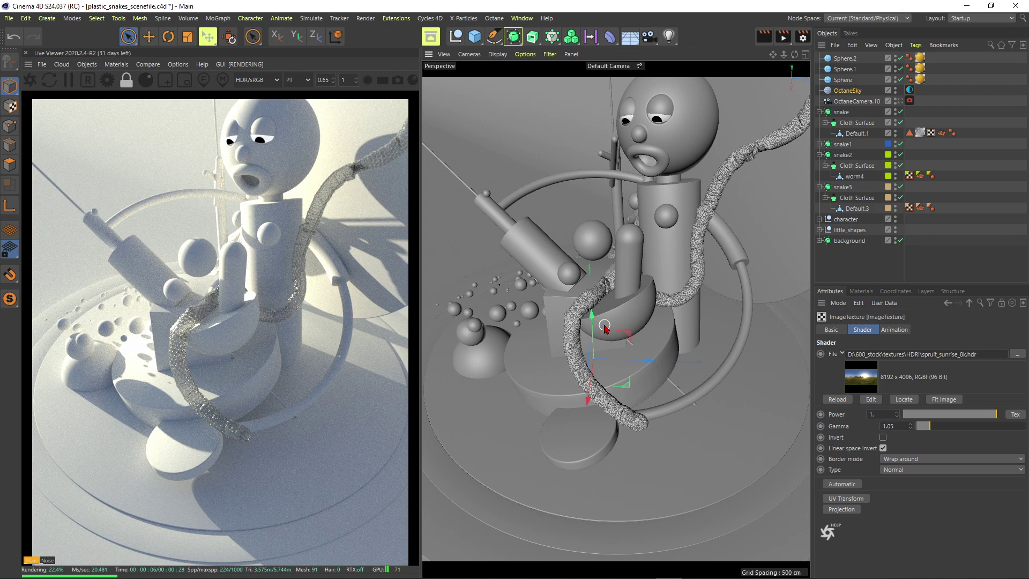
pyautogui.keyDown('alt'); pyautogui.moveTo(570, 257); pyautogui.dragTo(580, 257); pyautogui.keyUp('alt')
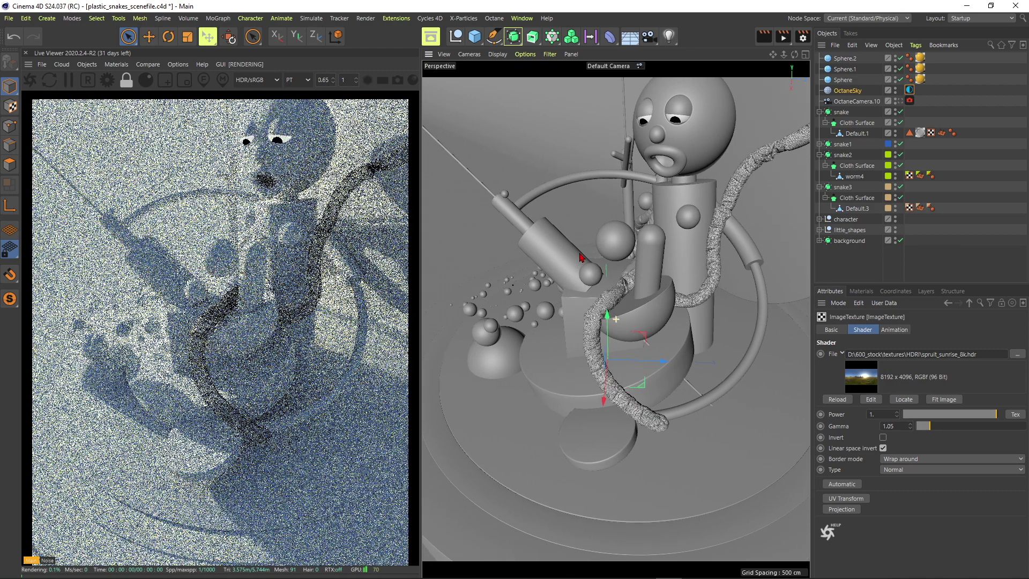
# Reopen the OctaneSky environment's ImageTexture and store the current render buffer for an A/B comparison
pyautogui.click(910, 90)
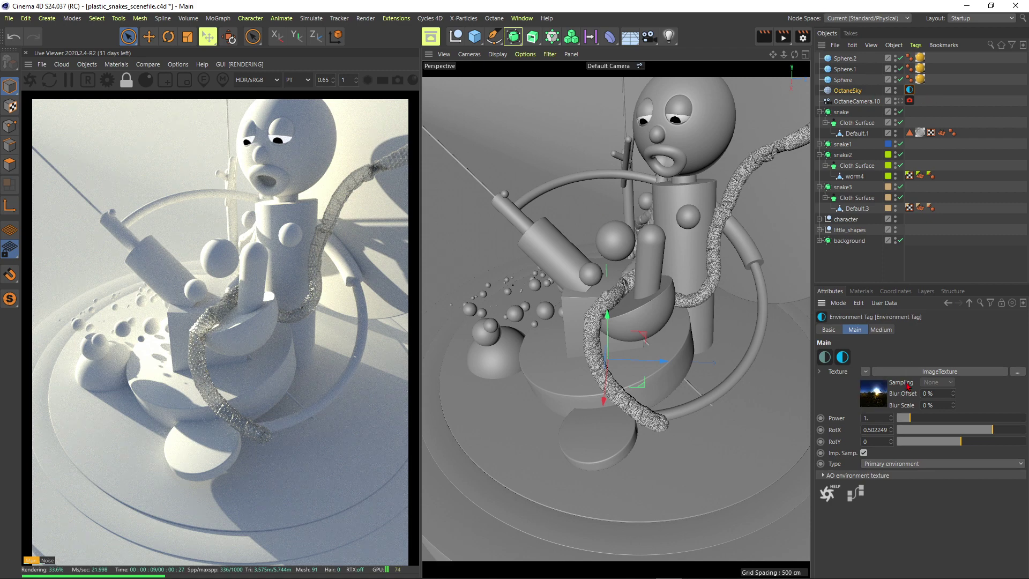
pyautogui.click(934, 373)
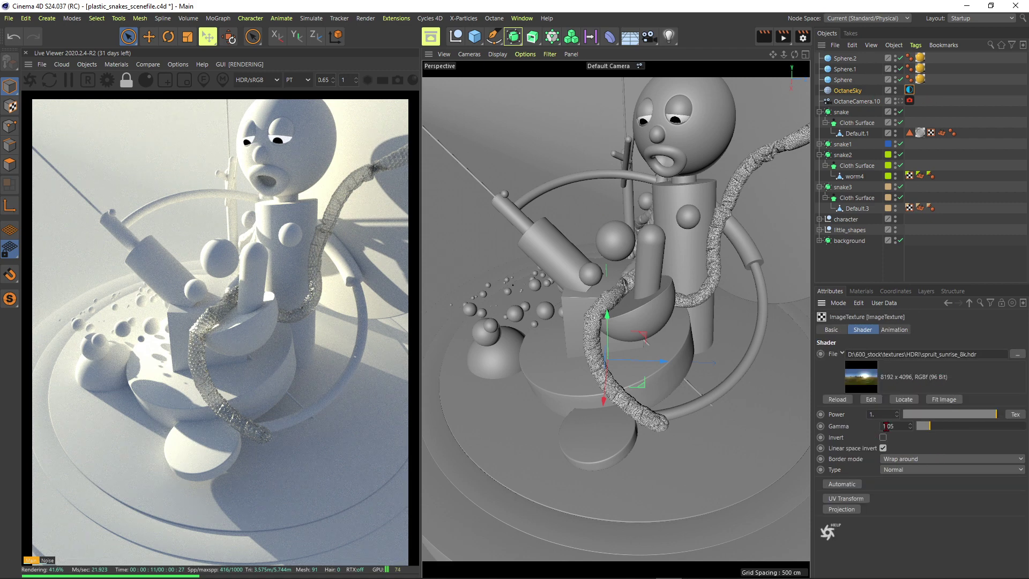
pyautogui.click(137, 65)
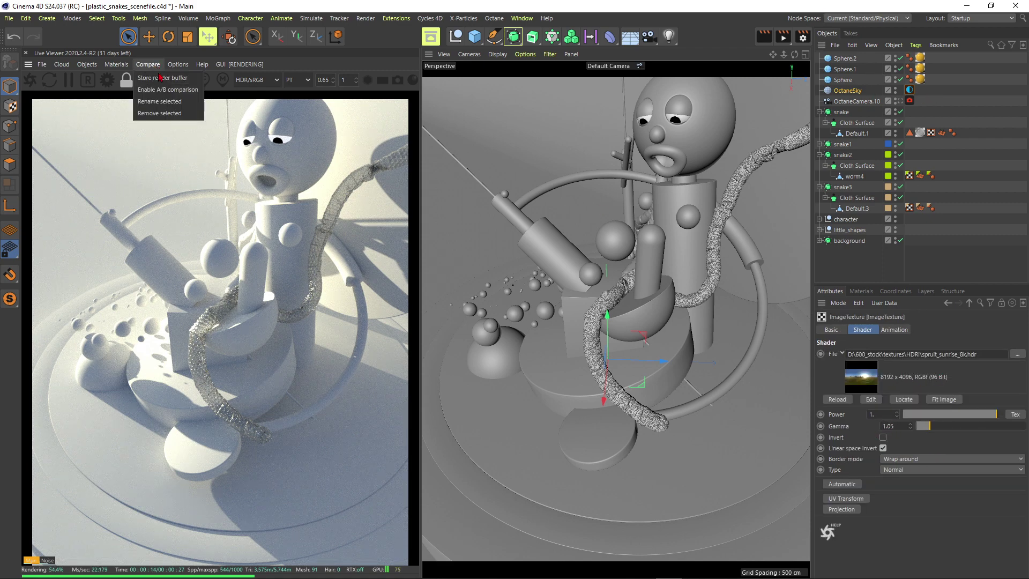
pyautogui.click(162, 81)
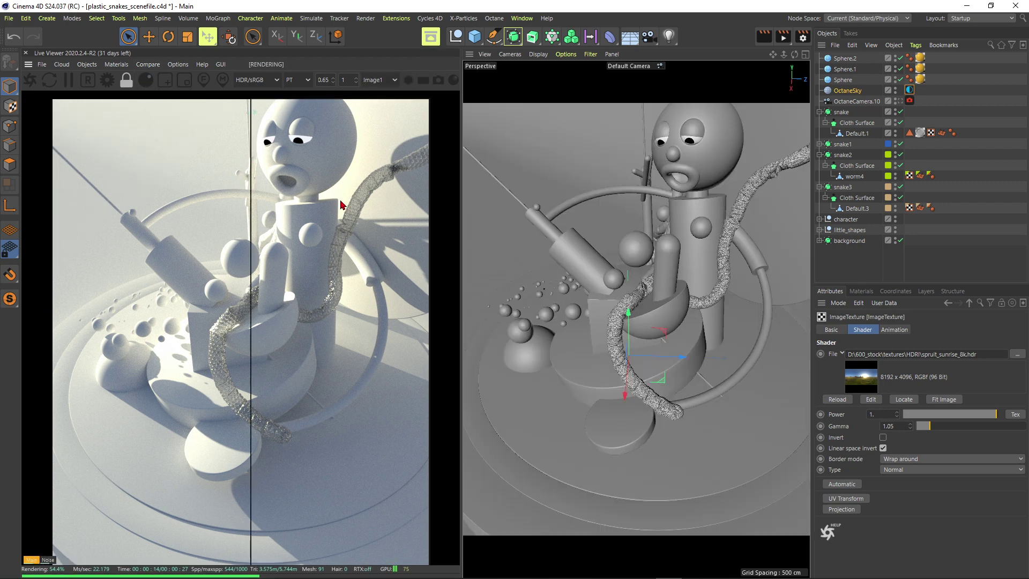
# Set the HDRI texture's gamma to 1 and compare the new lighting with the stored render
pyautogui.doubleClick(889, 426)
pyautogui.write('1')
pyautogui.press('Return')
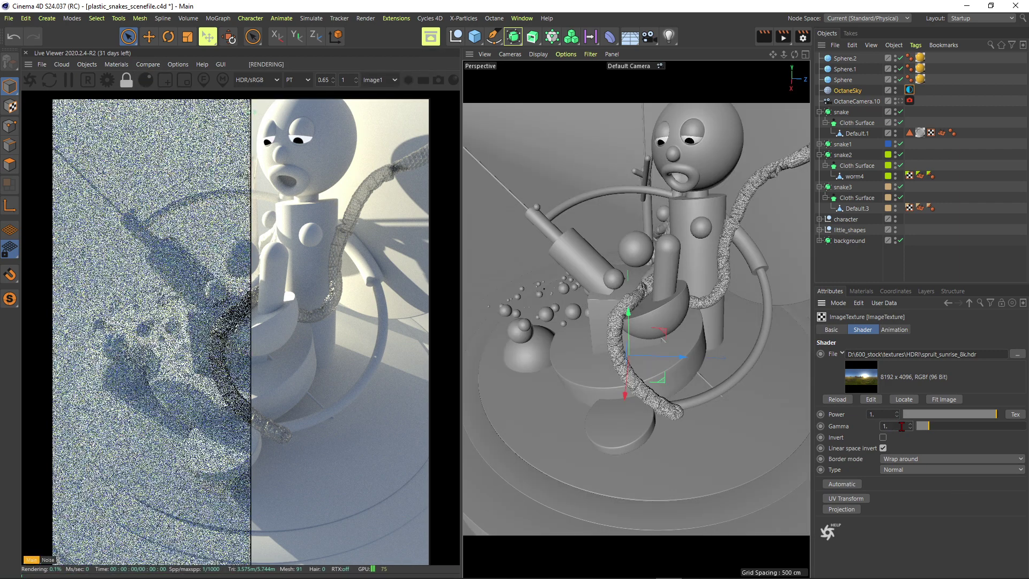
pyautogui.moveTo(249, 236)
pyautogui.mouseDown()
pyautogui.moveTo(416, 236)
pyautogui.moveTo(143, 218)
pyautogui.moveTo(247, 230)
pyautogui.mouseUp()
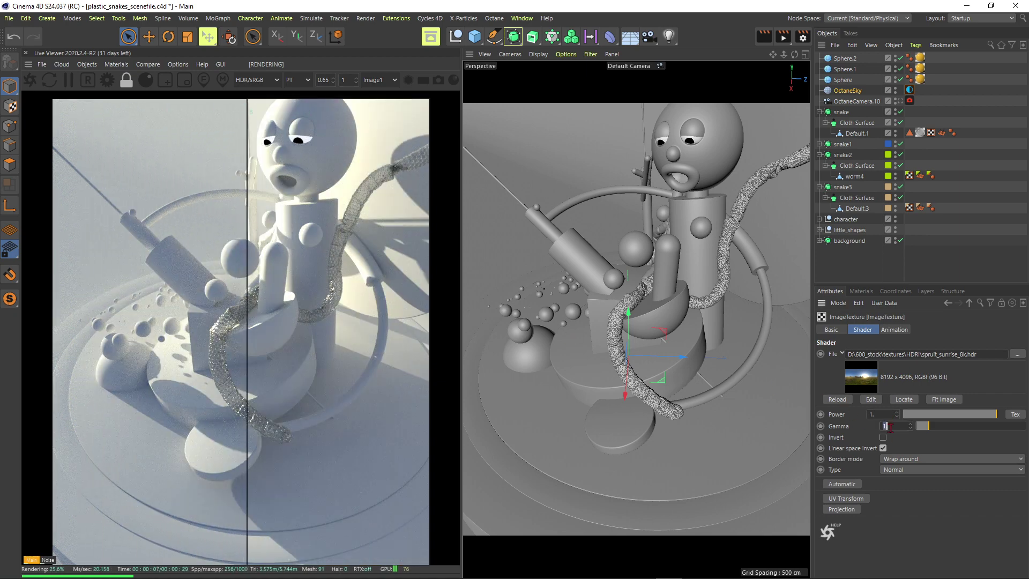
# Set the HDRI texture's gamma to 1.05 and turn off the A/B comparison in the Live Viewer
pyautogui.write('5')
pyautogui.press('Return')
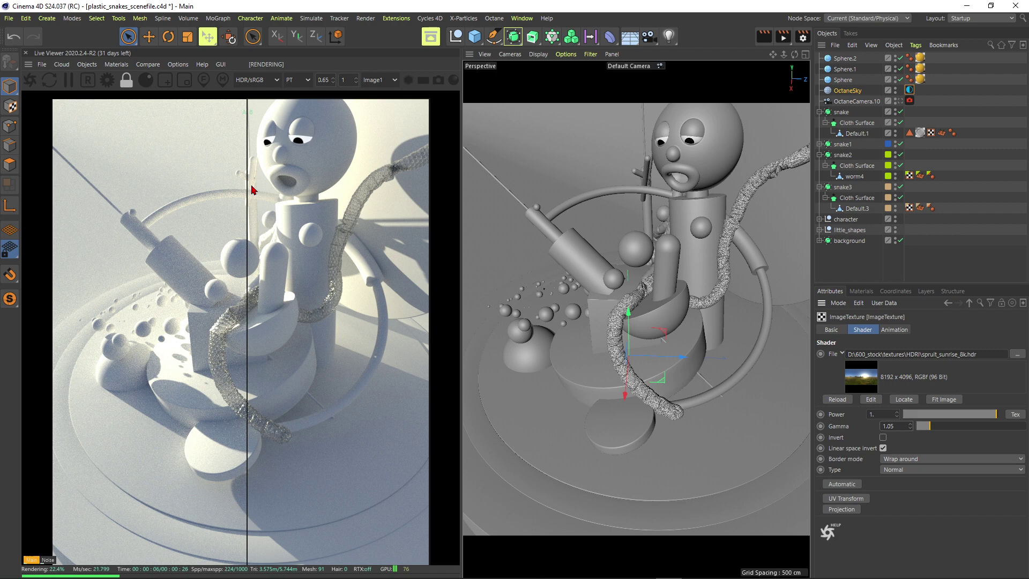
pyautogui.click(154, 67)
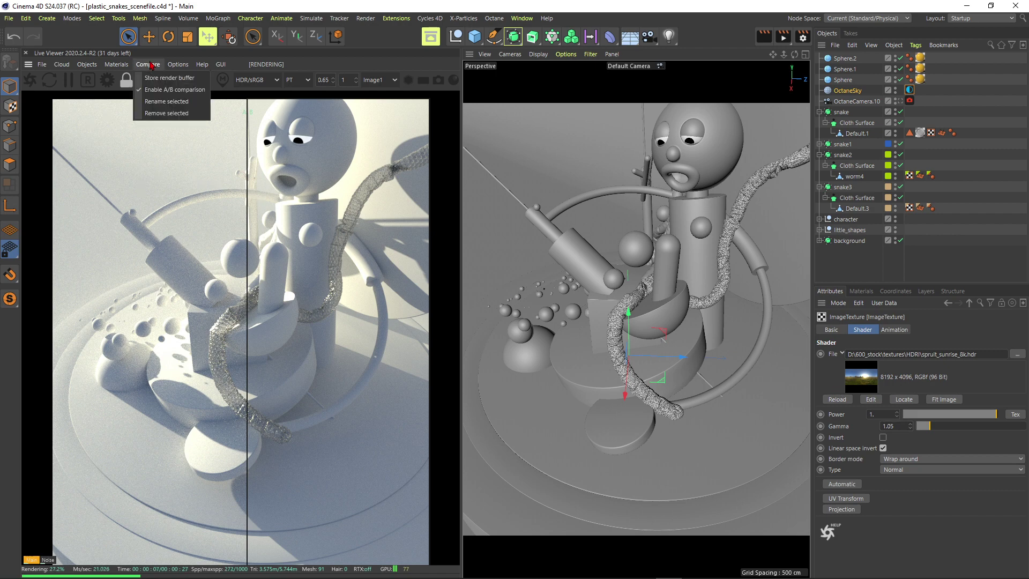
pyautogui.click(156, 90)
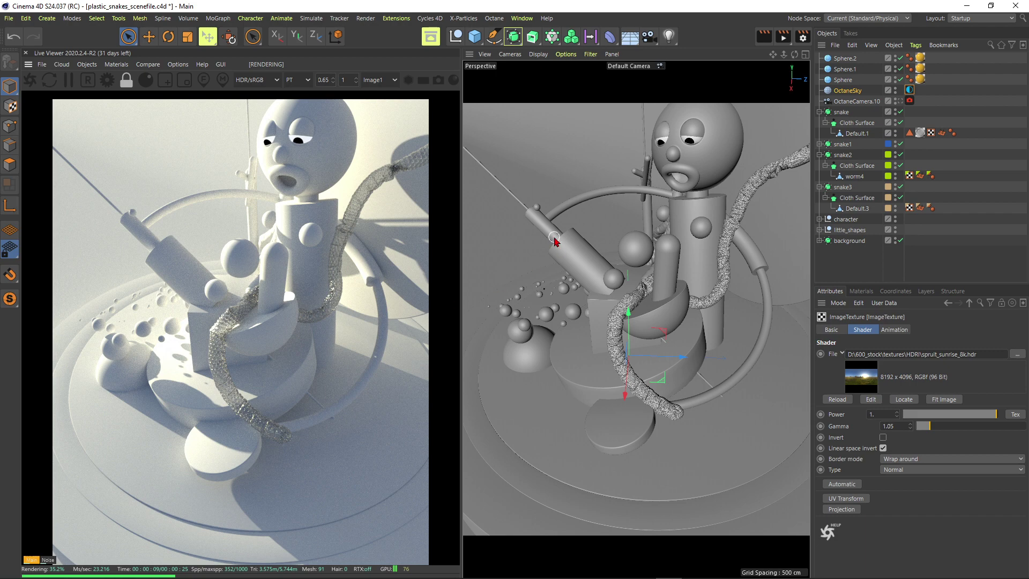
# Remove the bubble-wrap material from the snake's Default.1 mesh and look through OctaneCamera.10
pyautogui.hotkey('ctrl', 'z')
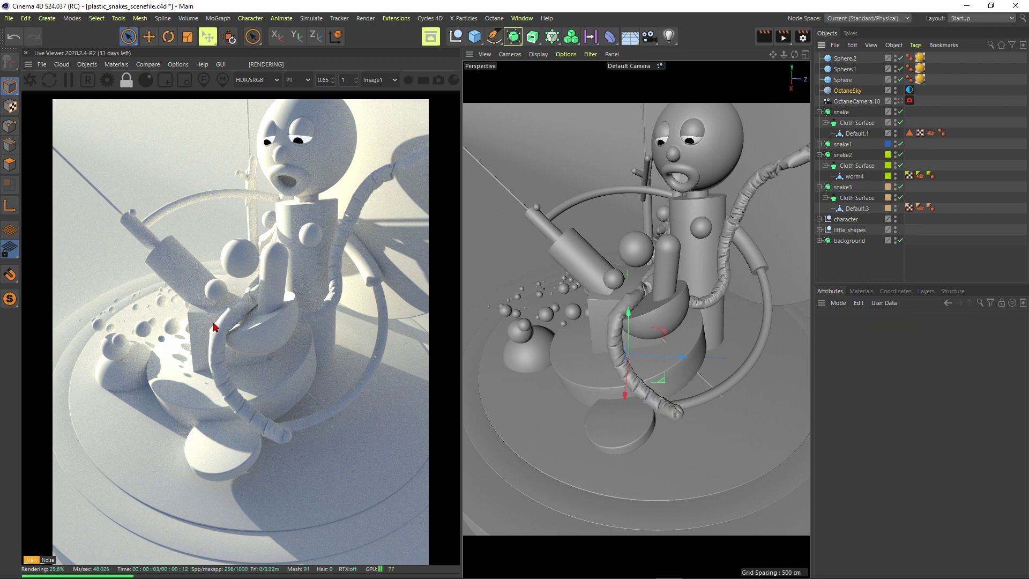
pyautogui.click(864, 101)
pyautogui.click(899, 101)
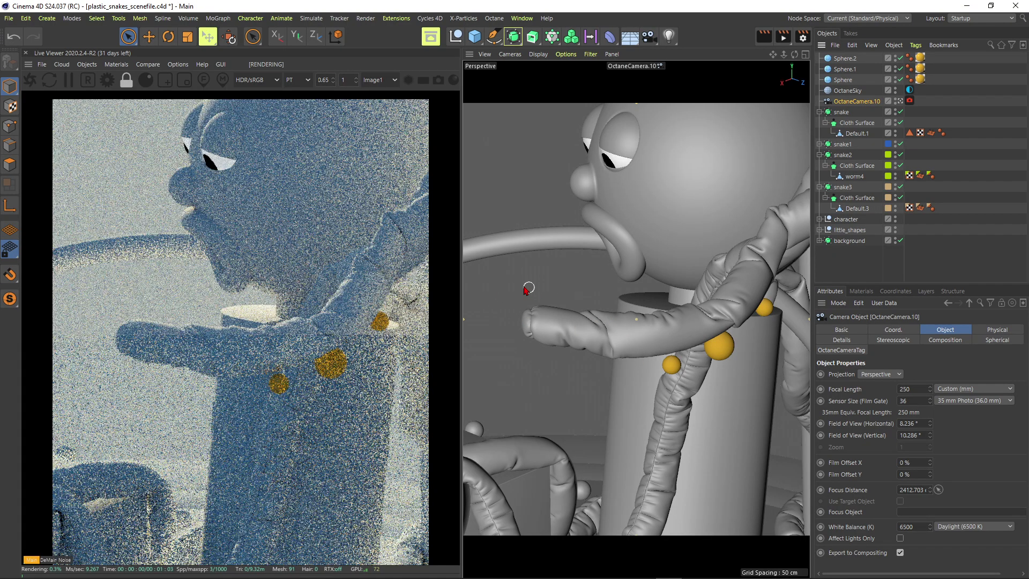
# Frame the snake's folded end in the camera view and pick the render focus on its cloth
pyautogui.keyDown('alt'); pyautogui.moveTo(648, 325); pyautogui.dragTo(686, 378); pyautogui.keyUp('alt')
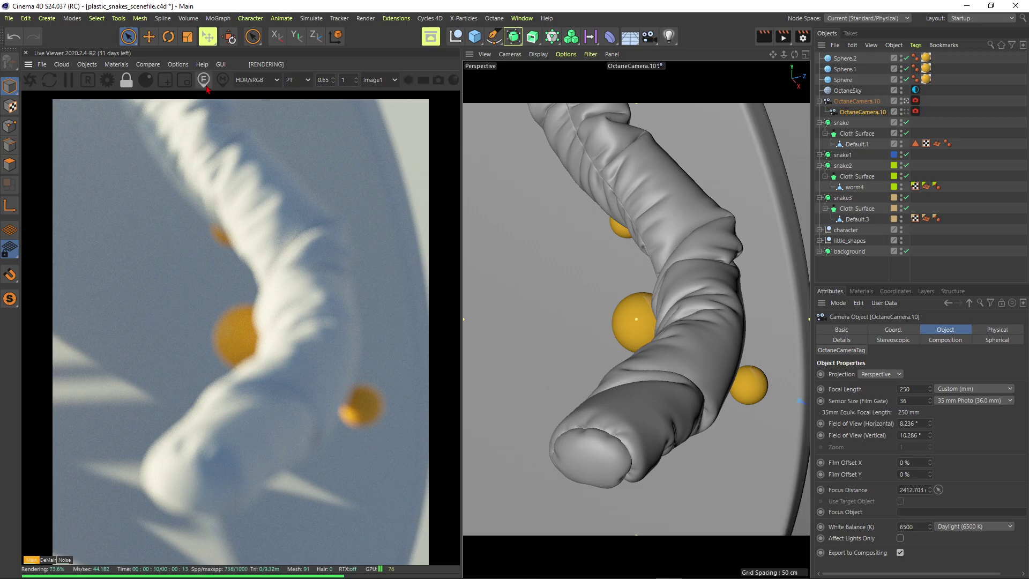
pyautogui.click(296, 360)
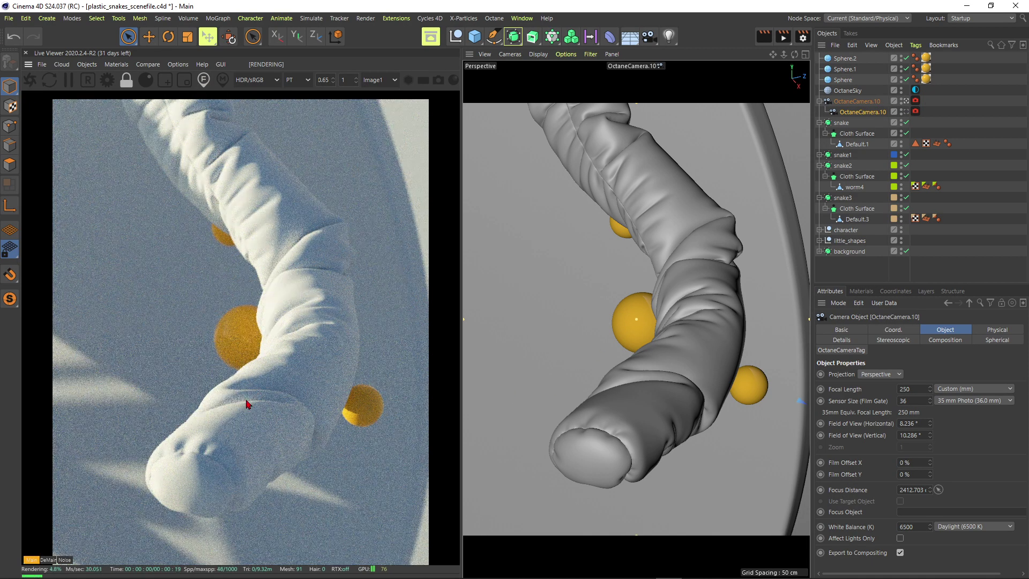
# Try depth-of-field apertures of 10 cm and 50 cm on the parent OctaneCamera.10's Octane camera tag
pyautogui.click(916, 101)
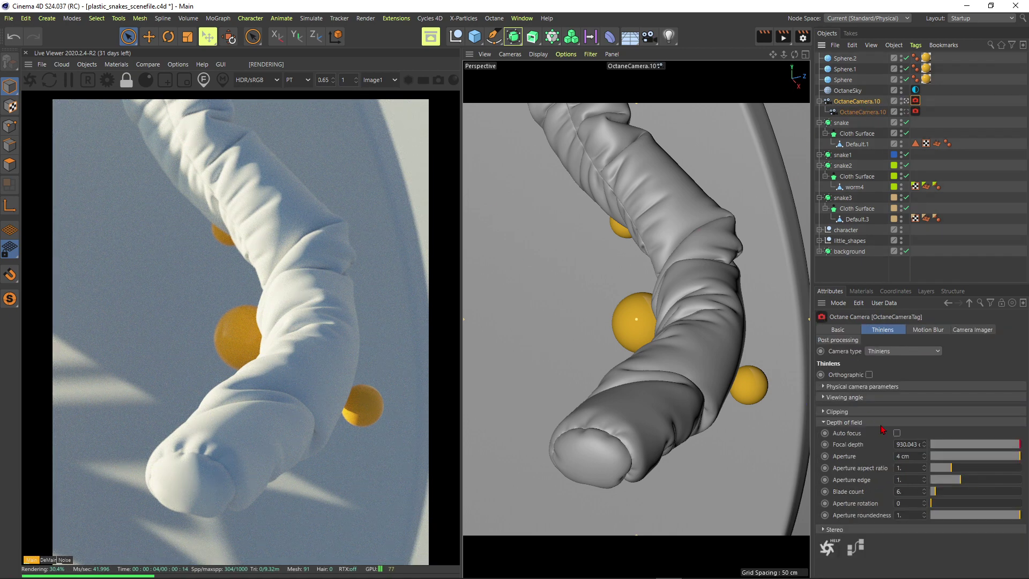
pyautogui.write('1')
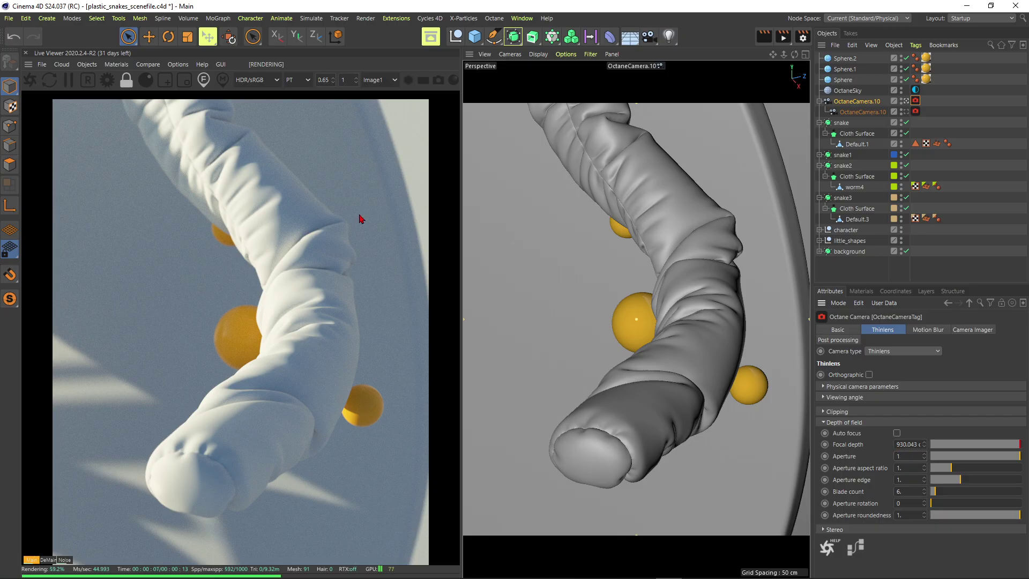
pyautogui.write('0')
pyautogui.press('Return')
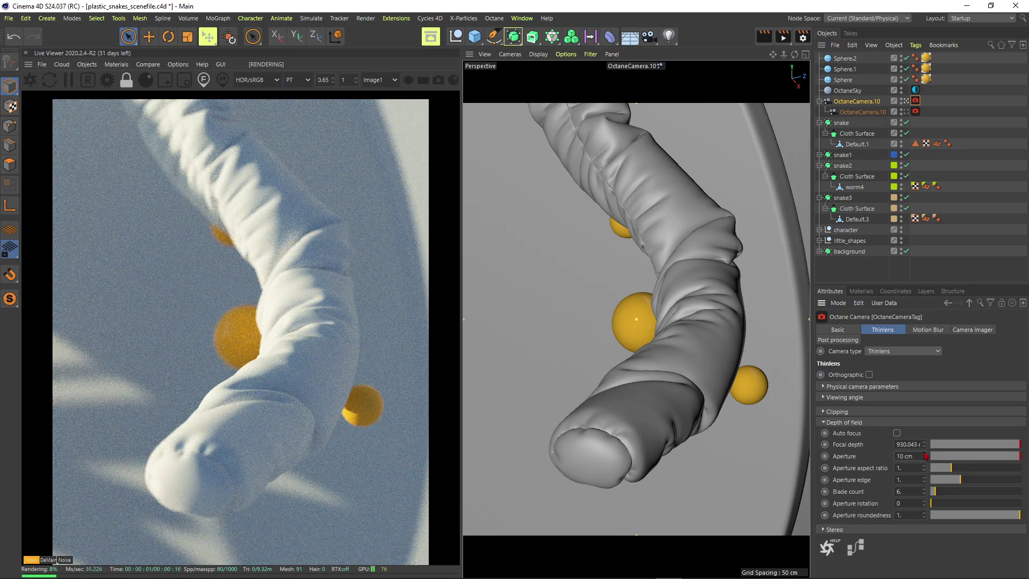
pyautogui.click(909, 456)
pyautogui.write('50')
pyautogui.press('Return')
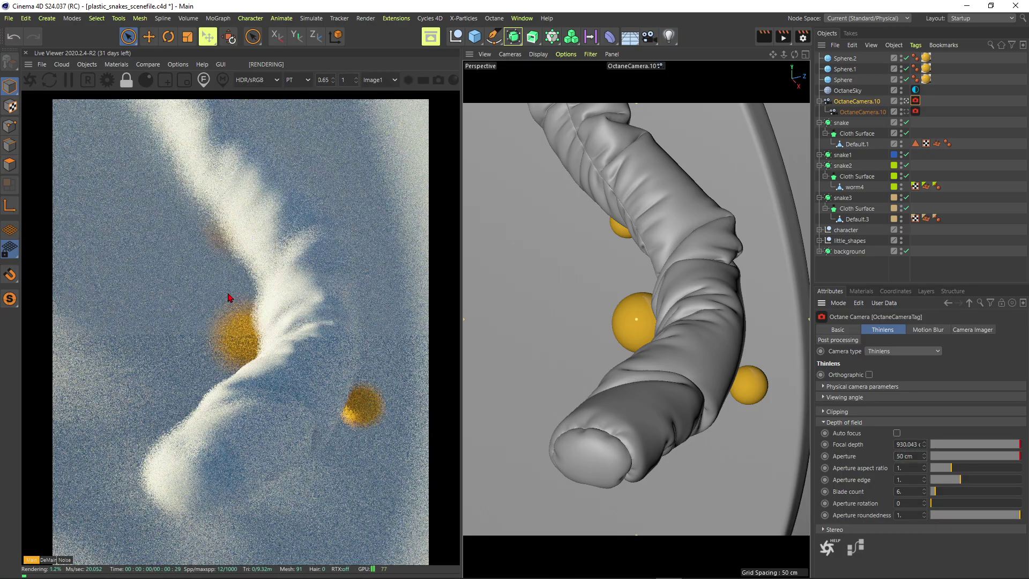
# Try an aperture of 1 cm on the parent camera, and set it to 3 cm
pyautogui.click(909, 456)
pyautogui.write('1')
pyautogui.press('Return')
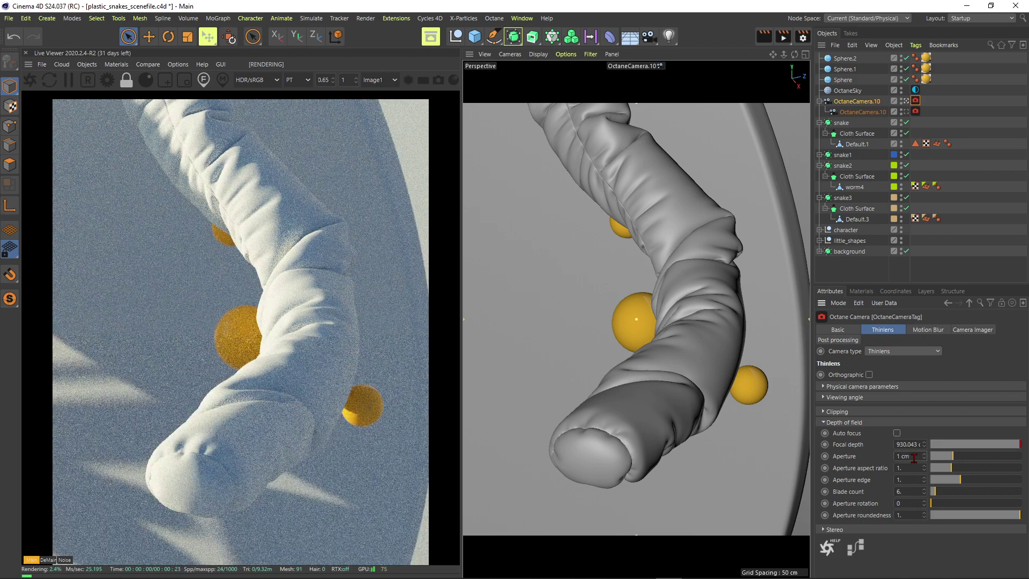
pyautogui.click(914, 458)
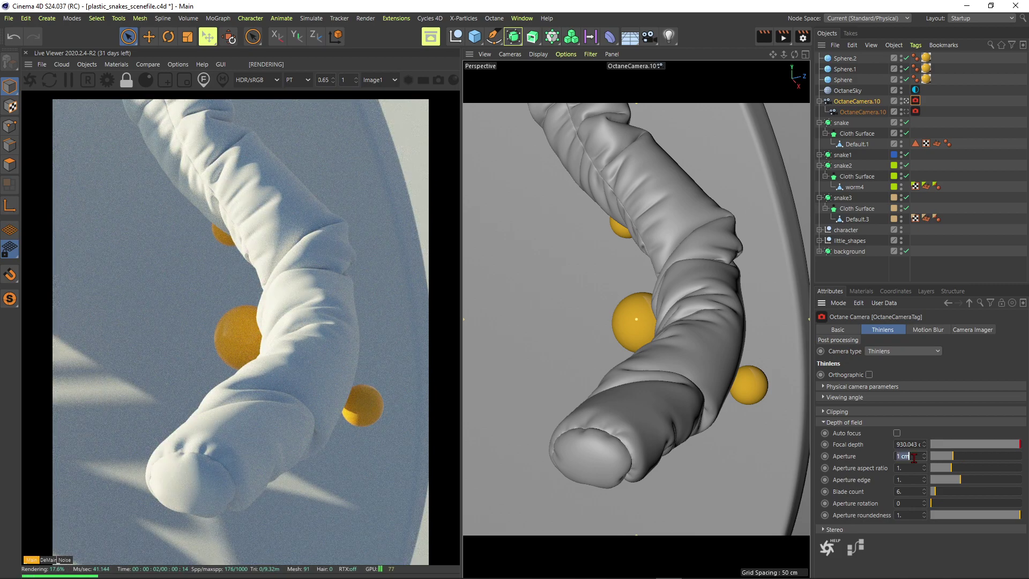
pyautogui.write('3')
pyautogui.press('Return')
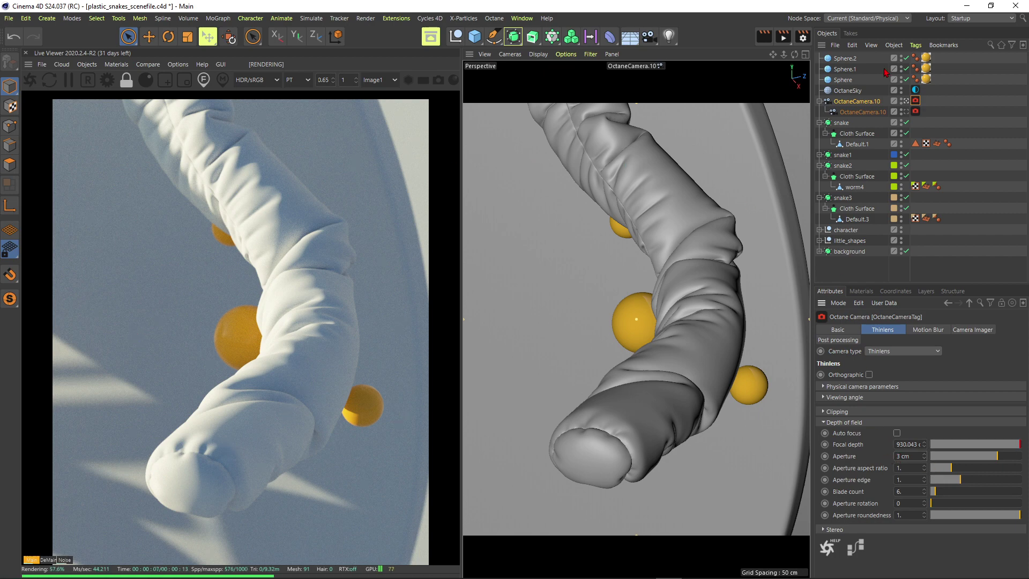
# Look through the child OctaneCamera.10 and frame a close-up of the snake's wrinkled bend
pyautogui.click(853, 102)
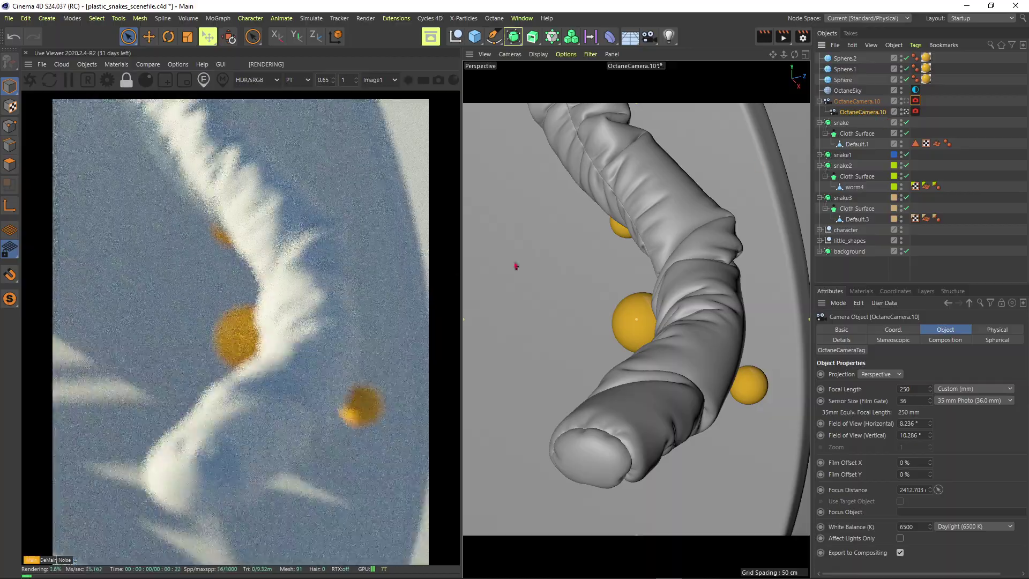
pyautogui.keyDown('alt'); pyautogui.moveTo(673, 220); pyautogui.dragTo(528, 294, button='right'); pyautogui.keyUp('alt')
pyautogui.keyDown('alt'); pyautogui.moveTo(528, 294); pyautogui.dragTo(565, 303, button='middle'); pyautogui.keyUp('alt')
pyautogui.keyDown('alt'); pyautogui.moveTo(565, 304); pyautogui.dragTo(586, 381); pyautogui.keyUp('alt')
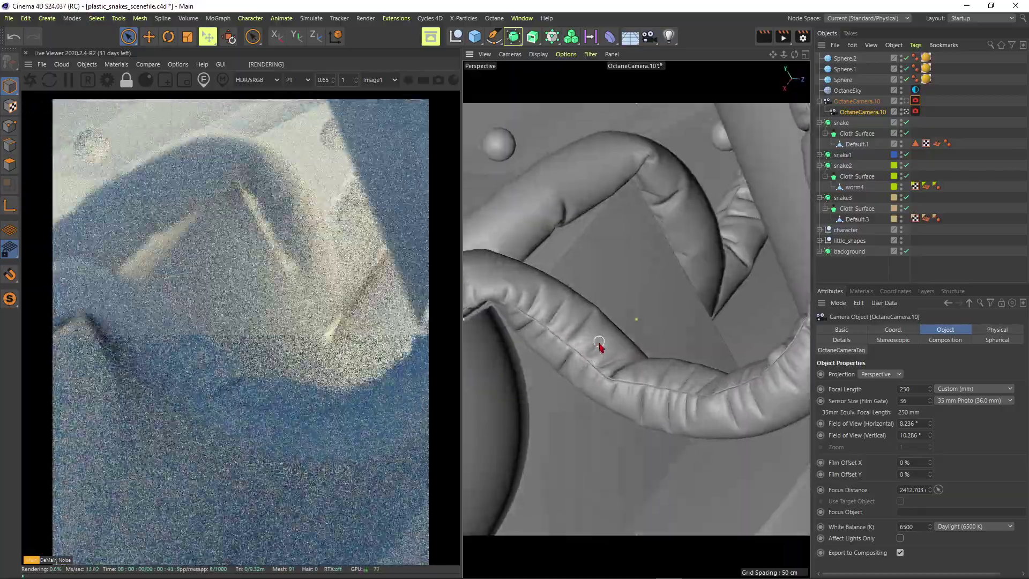
pyautogui.keyDown('alt'); pyautogui.moveTo(599, 345); pyautogui.dragTo(655, 358); pyautogui.keyUp('alt')
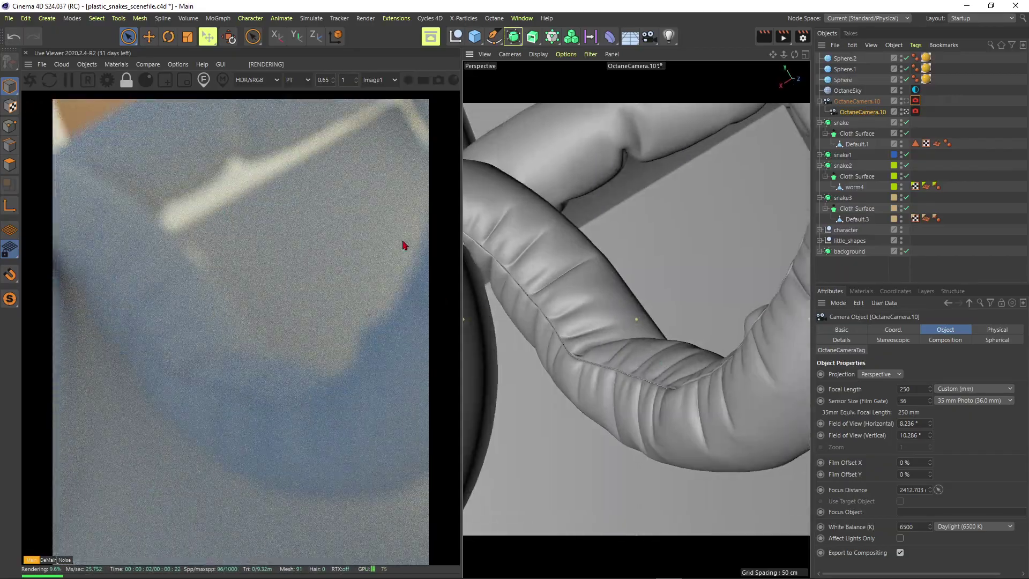
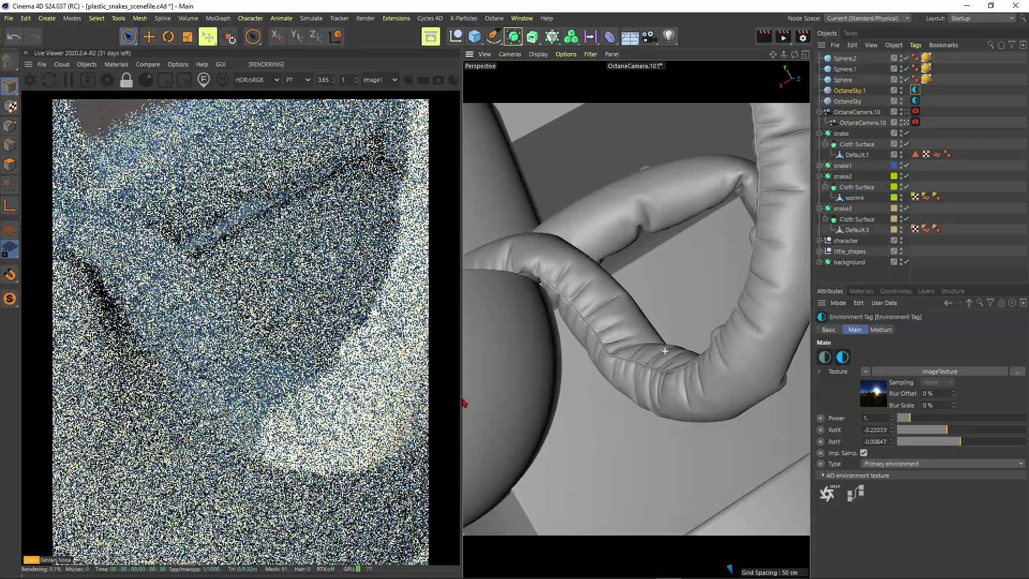
# Try RotX values of about -0.483, -0.068 and 0.5 on OctaneSky.1's environment tag while framing a close-up of the snakes
pyautogui.moveTo(636, 317)
pyautogui.keyDown('alt'); pyautogui.mouseDown()
pyautogui.moveTo(736, 267)
pyautogui.moveTo(729, 256)
pyautogui.moveTo(629, 317)
pyautogui.mouseUp(); pyautogui.keyUp('alt')
pyautogui.keyDown('alt'); pyautogui.moveTo(710, 260); pyautogui.dragTo(652, 219); pyautogui.keyUp('alt')
pyautogui.keyDown('alt'); pyautogui.moveTo(605, 381); pyautogui.dragTo(622, 246); pyautogui.keyUp('alt')
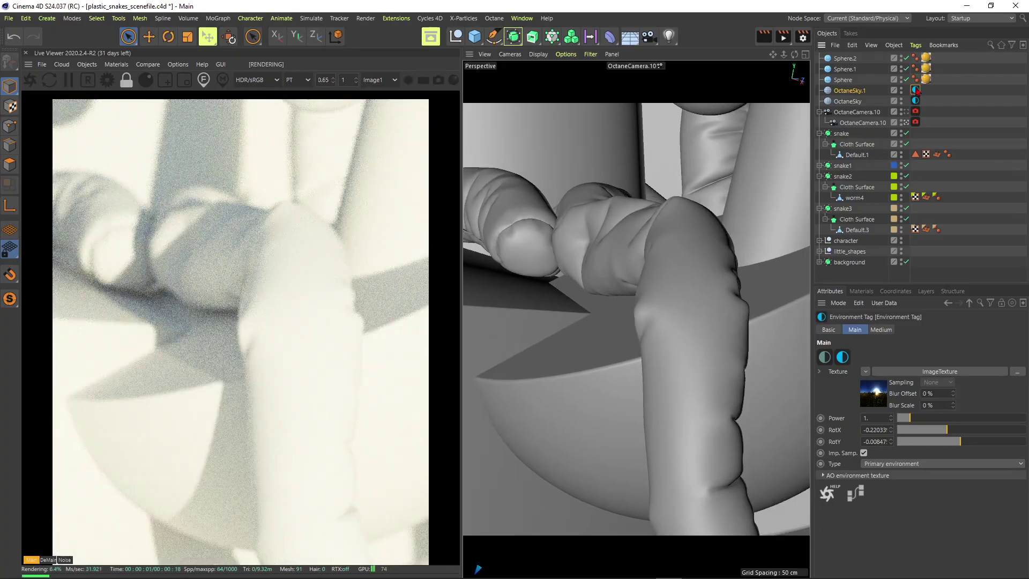
pyautogui.moveTo(946, 435); pyautogui.dragTo(933, 434)
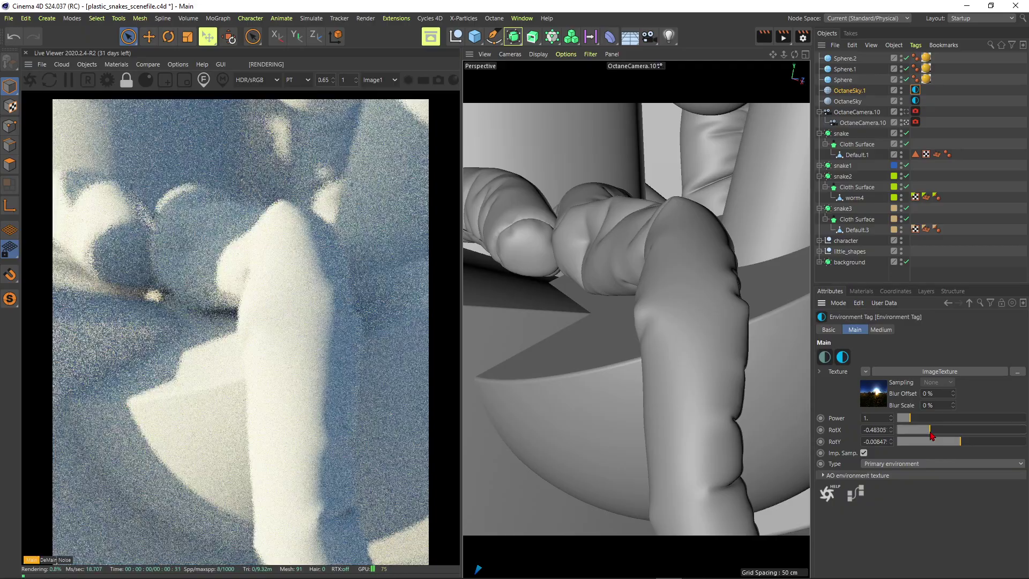
pyautogui.moveTo(936, 434); pyautogui.dragTo(960, 430)
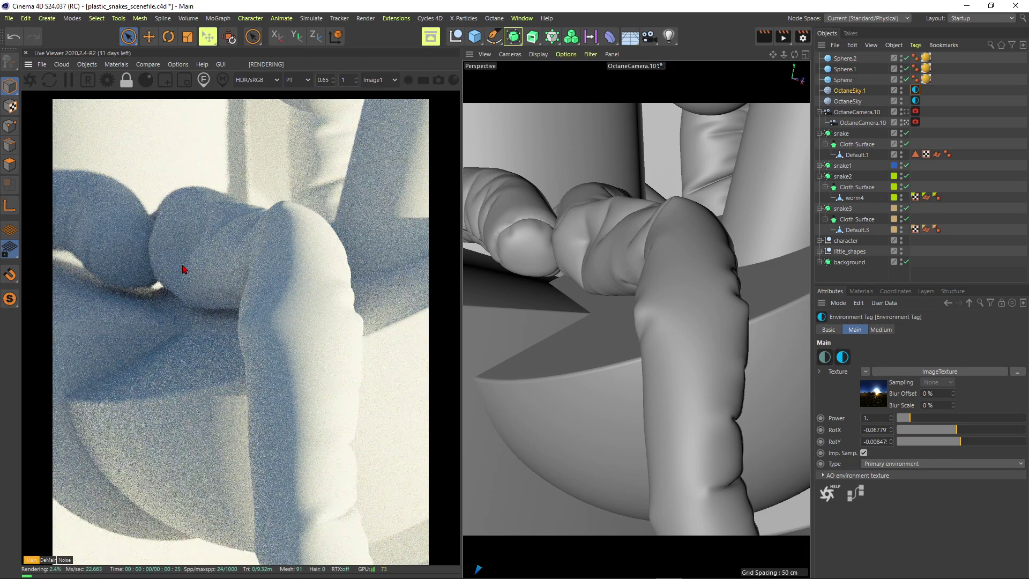
pyautogui.moveTo(958, 435); pyautogui.dragTo(997, 434)
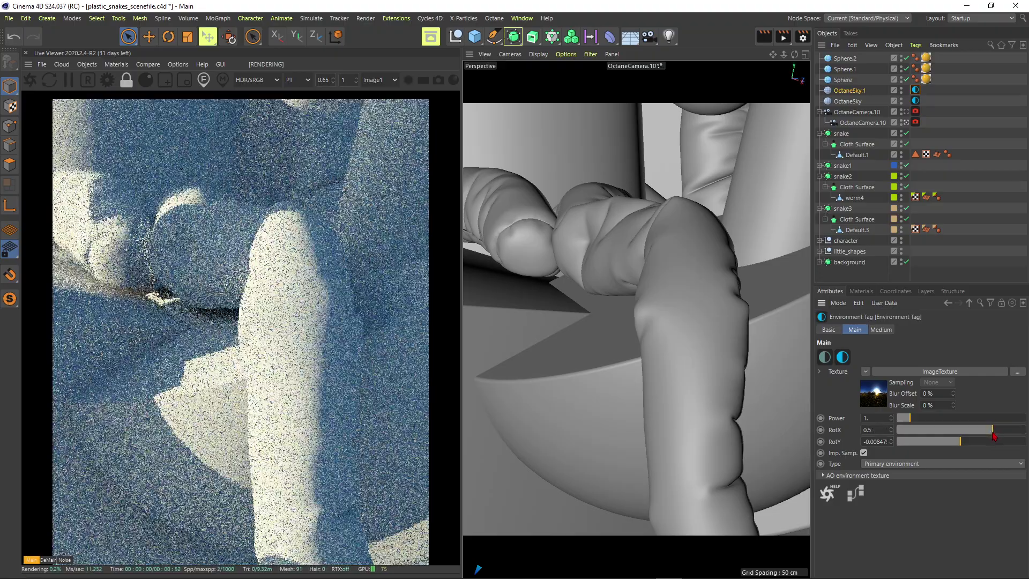
# Try RotX values of about 0.568 and 0.017 on OctaneSky.1's environment tag with the snake's gathered end in view
pyautogui.keyDown('alt'); pyautogui.moveTo(466, 238); pyautogui.dragTo(561, 246); pyautogui.keyUp('alt')
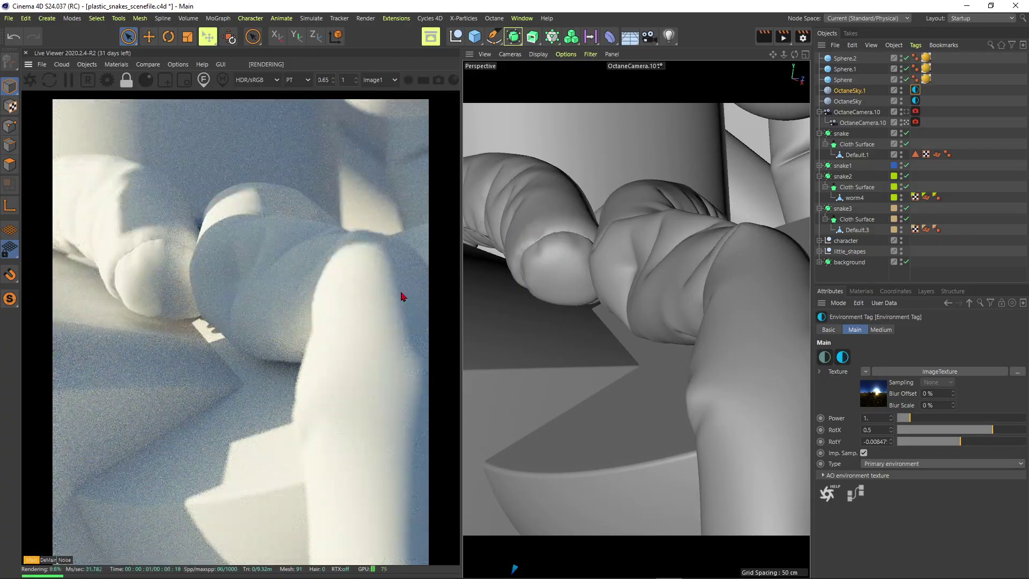
pyautogui.keyDown('alt'); pyautogui.moveTo(682, 257); pyautogui.dragTo(525, 384); pyautogui.keyUp('alt')
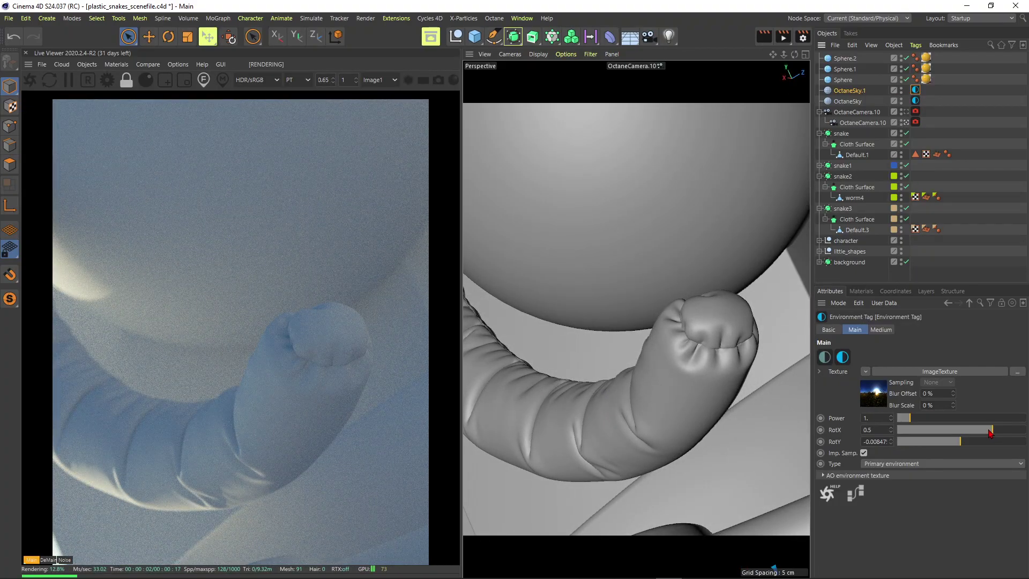
pyautogui.moveTo(990, 433); pyautogui.dragTo(1001, 430)
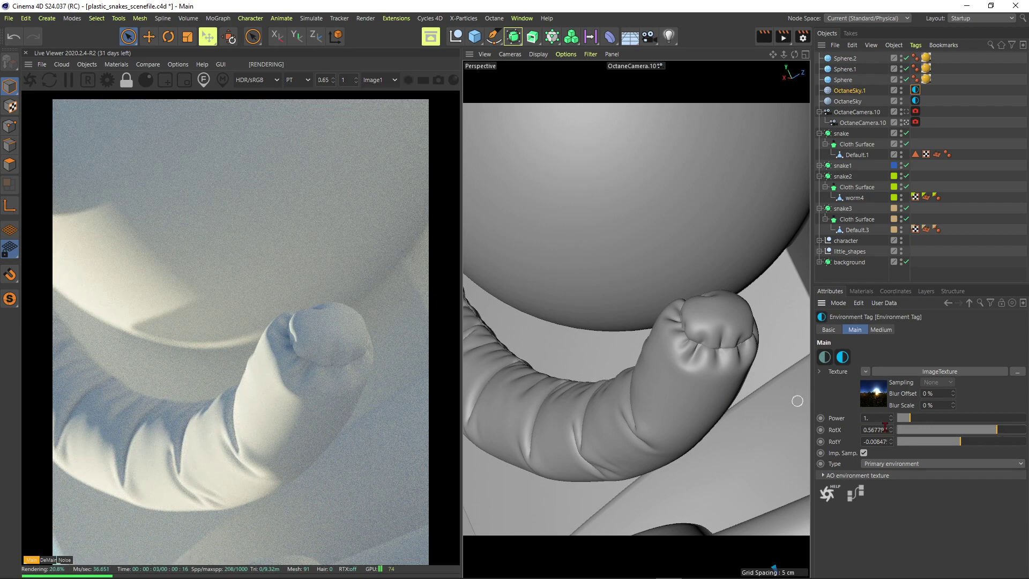
pyautogui.moveTo(991, 431); pyautogui.dragTo(963, 436)
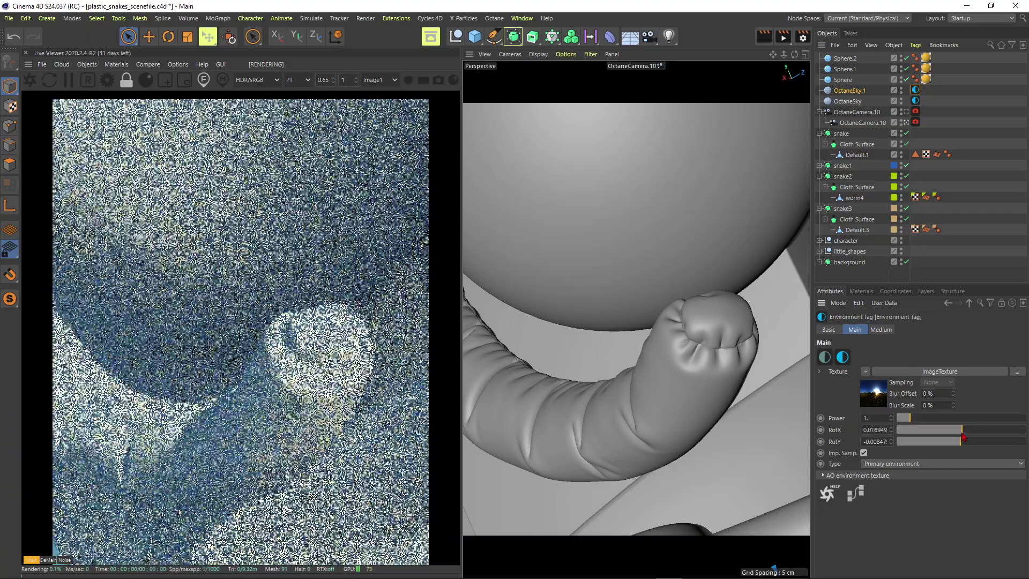
pyautogui.keyDown('alt'); pyautogui.moveTo(502, 340); pyautogui.dragTo(616, 330); pyautogui.keyUp('alt')
pyautogui.keyDown('alt'); pyautogui.moveTo(645, 406); pyautogui.dragTo(630, 391); pyautogui.keyUp('alt')
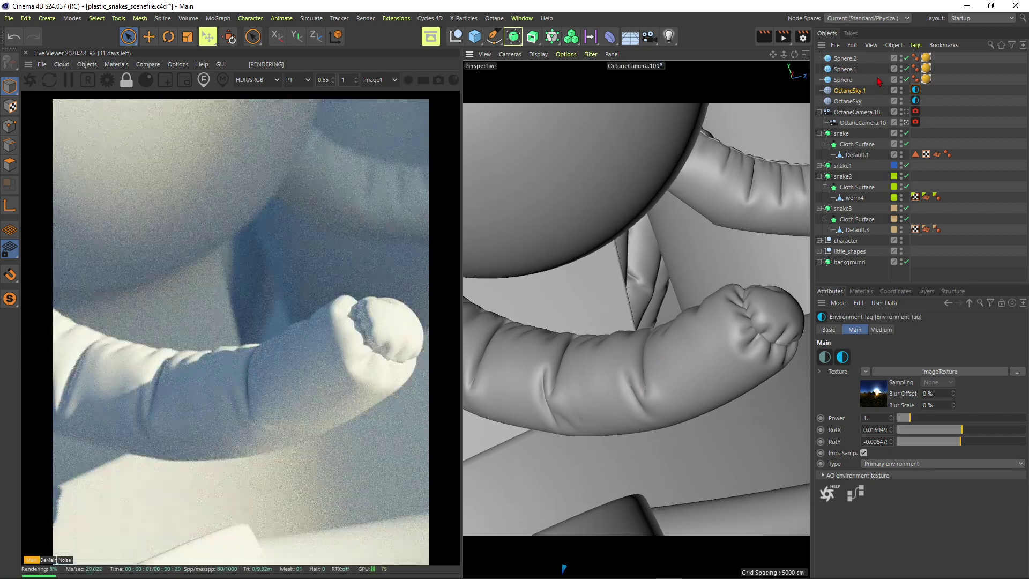
# Look through the parent OctaneCamera.10 and delete its child camera
pyautogui.click(906, 112)
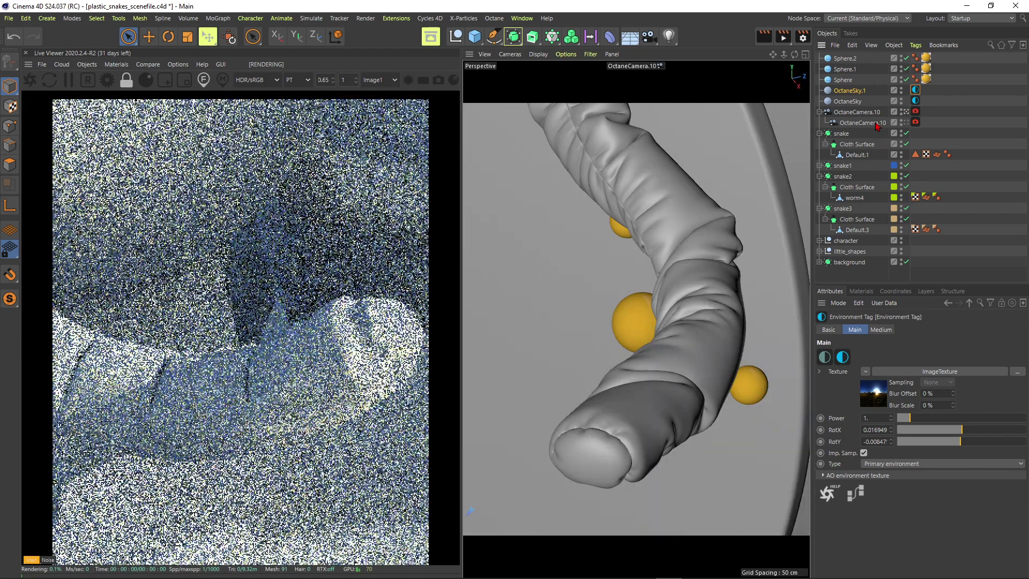
pyautogui.click(877, 125)
pyautogui.press('Delete')
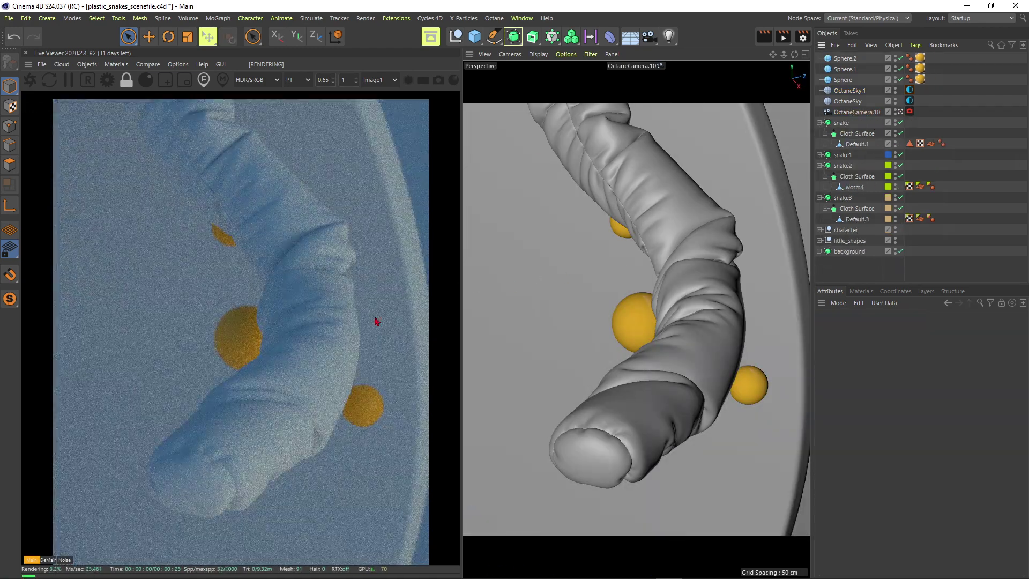
# Set OctaneSky.1's environment rotation to RotY 0 and RotX 0.5
pyautogui.click(909, 90)
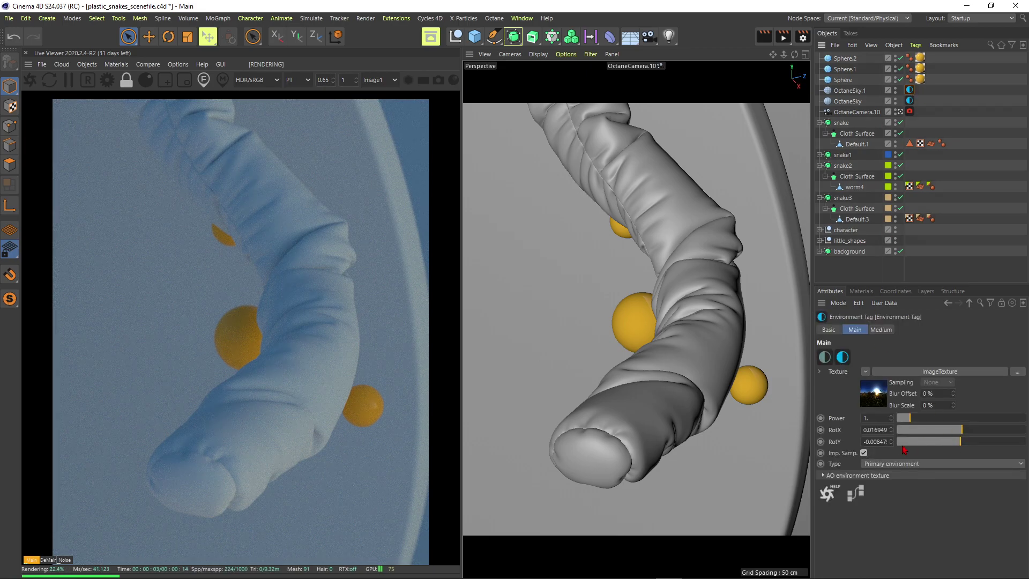
pyautogui.doubleClick(882, 443)
pyautogui.write('0')
pyautogui.press('Return')
pyautogui.moveTo(961, 430); pyautogui.dragTo(993, 436)
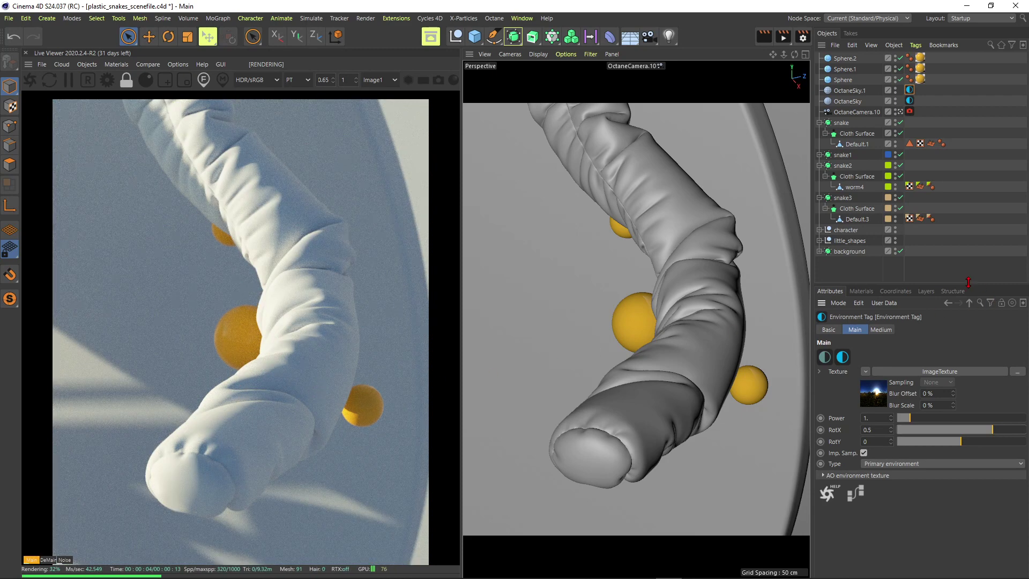
# Try a thickness of 0 cm on the Cloth Surface of the first snake
pyautogui.click(861, 292)
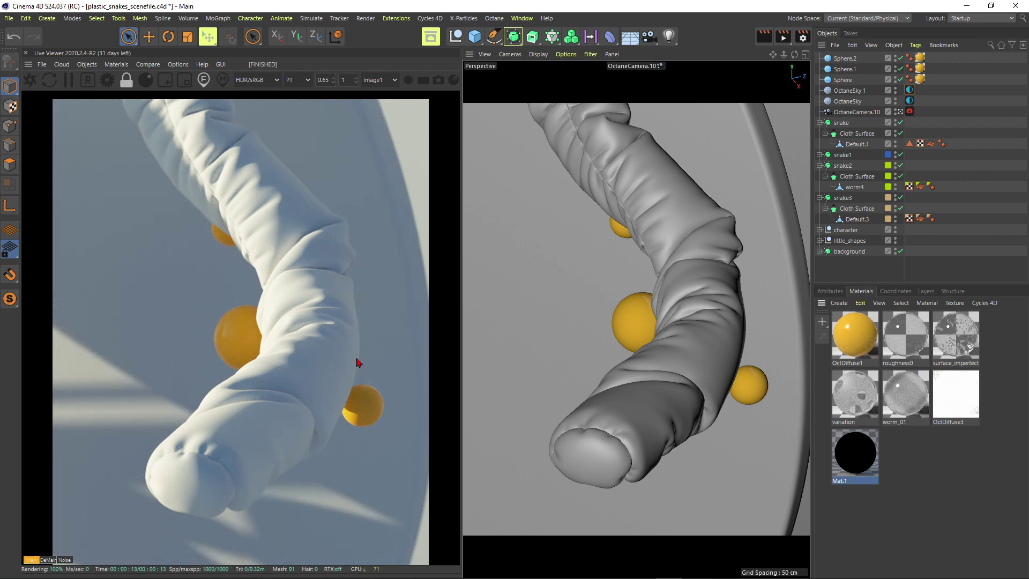
pyautogui.click(848, 125)
pyautogui.click(829, 291)
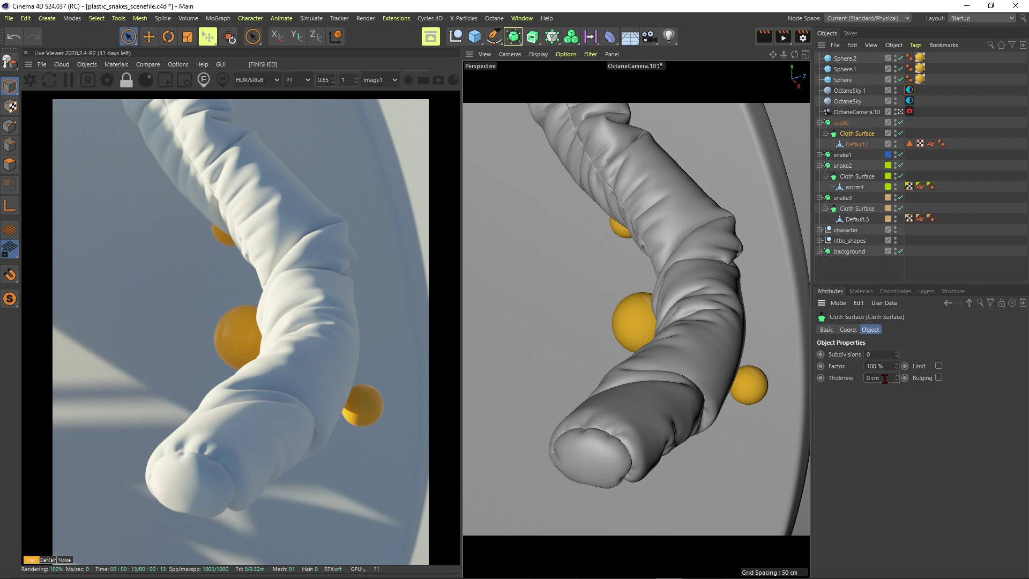
pyautogui.press('Return')
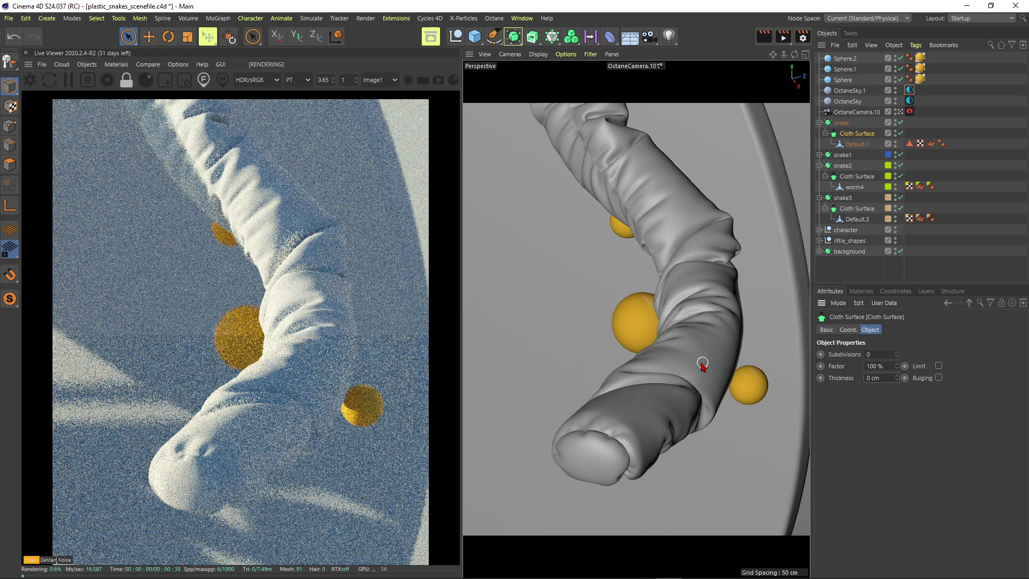
# Leave the OctaneCamera.10 view and examine the snake's cloth wall from the inside with the default camera
pyautogui.click(900, 112)
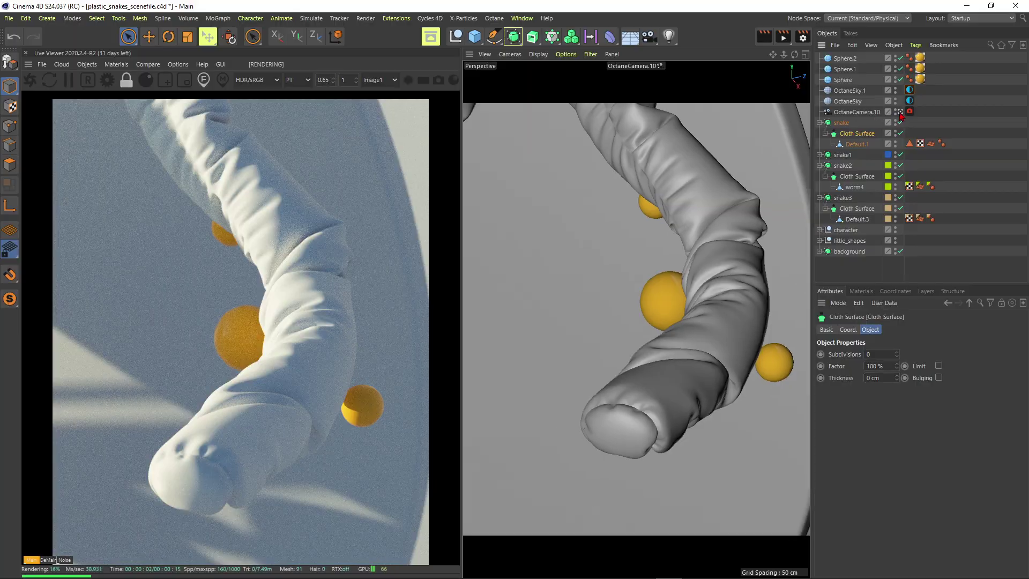
pyautogui.keyDown('alt'); pyautogui.moveTo(745, 242); pyautogui.dragTo(620, 301, button='middle'); pyautogui.keyUp('alt')
pyautogui.keyDown('alt'); pyautogui.moveTo(629, 309); pyautogui.dragTo(714, 253, button='right'); pyautogui.keyUp('alt')
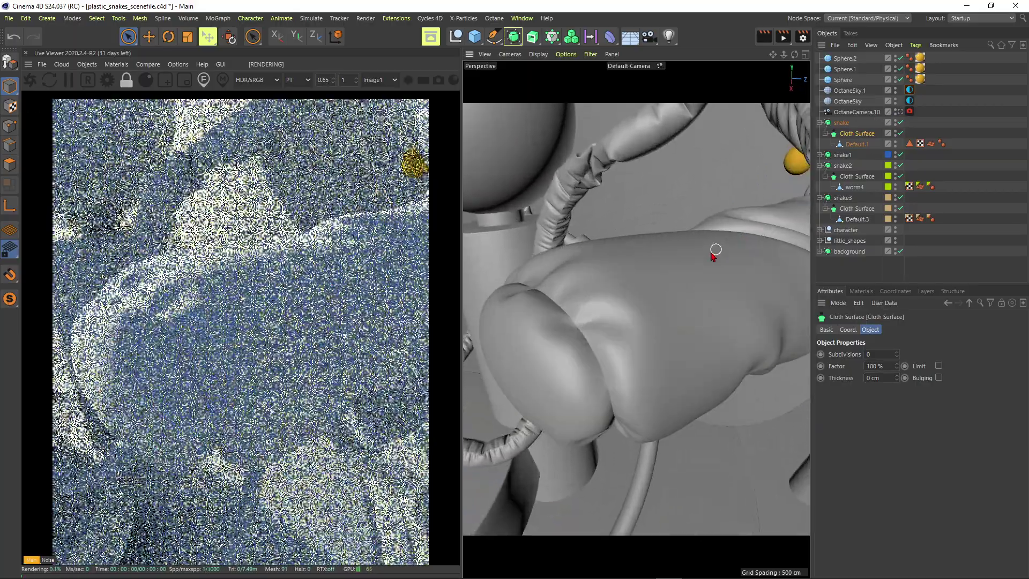
pyautogui.keyDown('alt'); pyautogui.moveTo(714, 254); pyautogui.dragTo(633, 318, button='middle'); pyautogui.keyUp('alt')
pyautogui.keyDown('alt'); pyautogui.moveTo(634, 322); pyautogui.dragTo(627, 279); pyautogui.keyUp('alt')
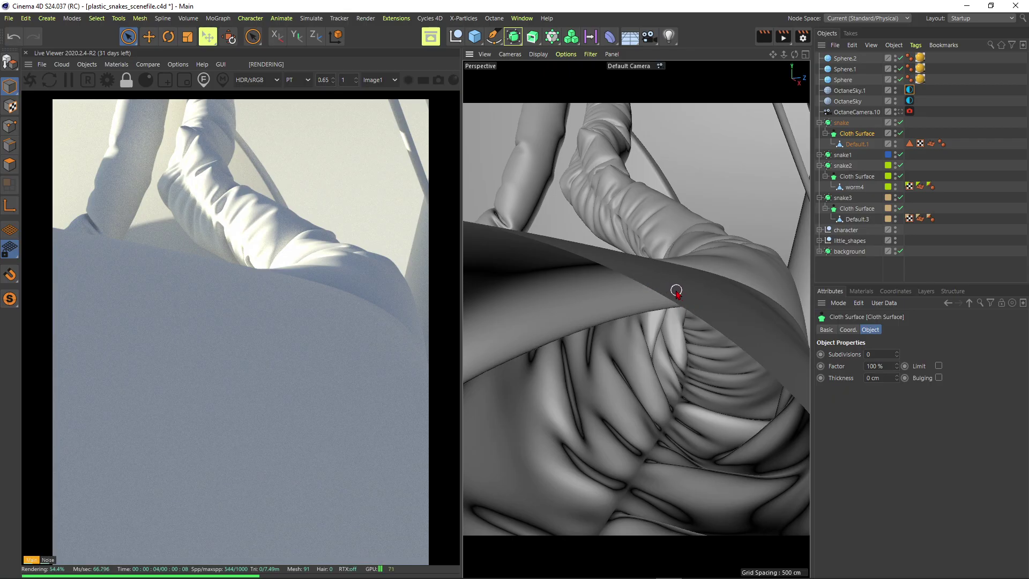
pyautogui.keyDown('alt'); pyautogui.moveTo(645, 284); pyautogui.dragTo(637, 257); pyautogui.keyUp('alt')
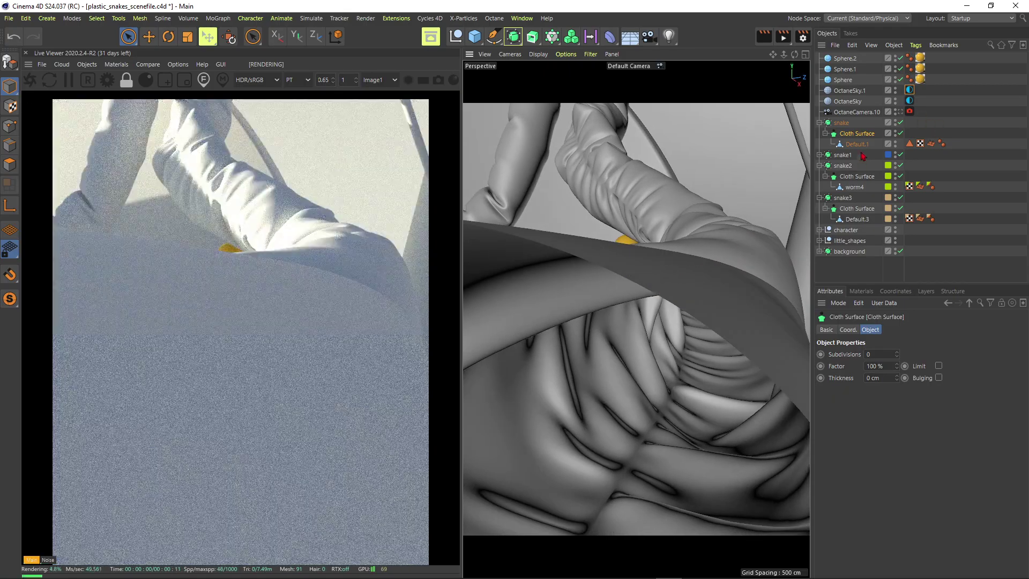
# Set the snake's Cloth Surface thickness to 1 cm and return to the OctaneCamera.10 view
pyautogui.click(882, 379)
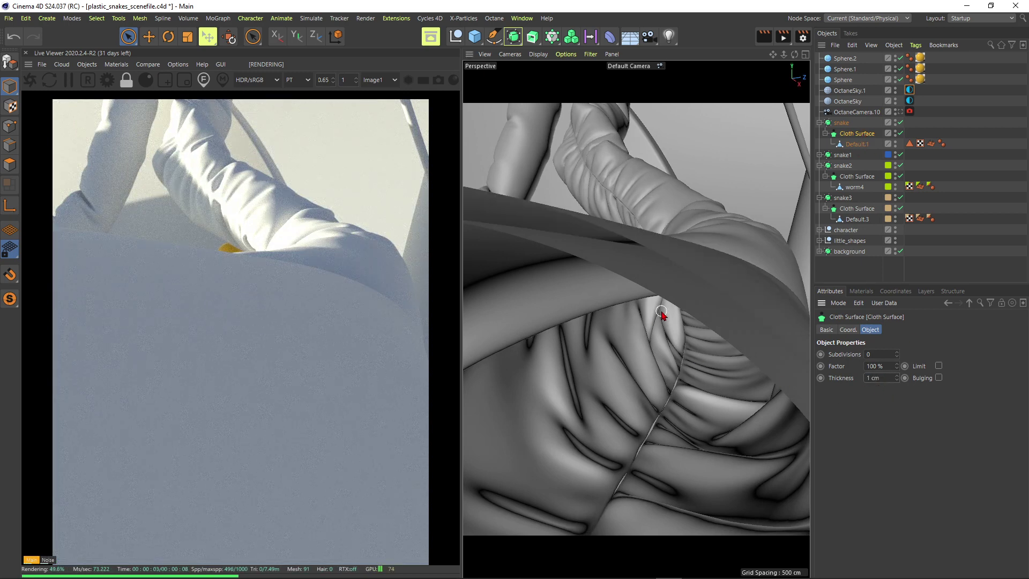
pyautogui.keyDown('alt'); pyautogui.moveTo(667, 287); pyautogui.dragTo(591, 323); pyautogui.keyUp('alt')
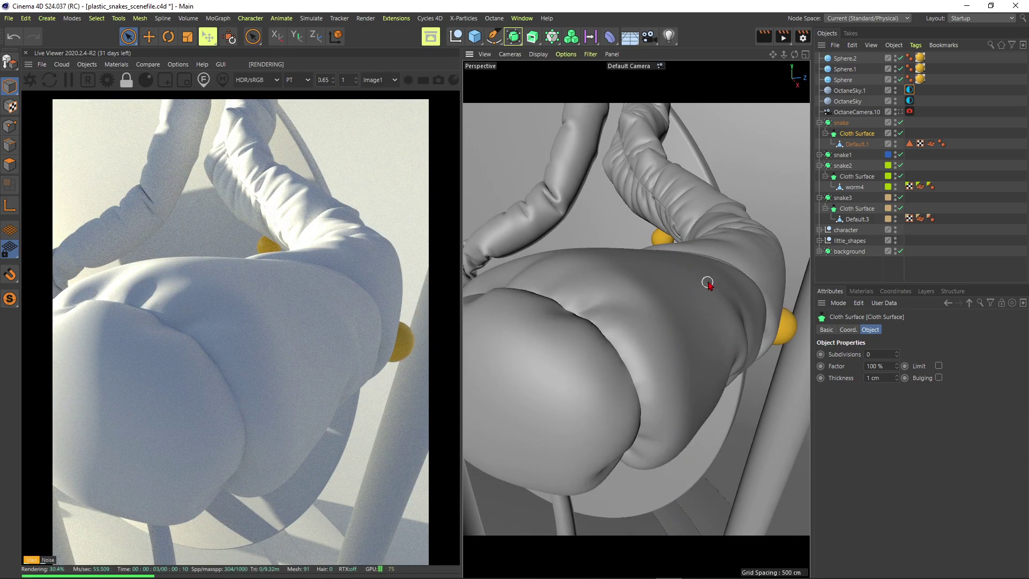
pyautogui.click(899, 112)
# Compare the snake with its Subdivision Surface disabled, and enable it again
pyautogui.click(841, 123)
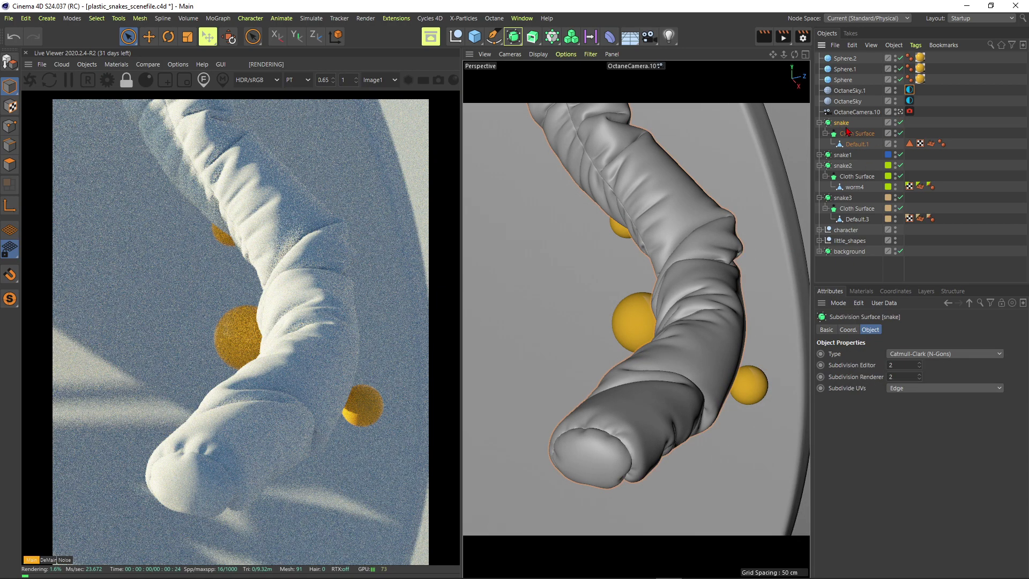
pyautogui.click(900, 122)
pyautogui.click(942, 143)
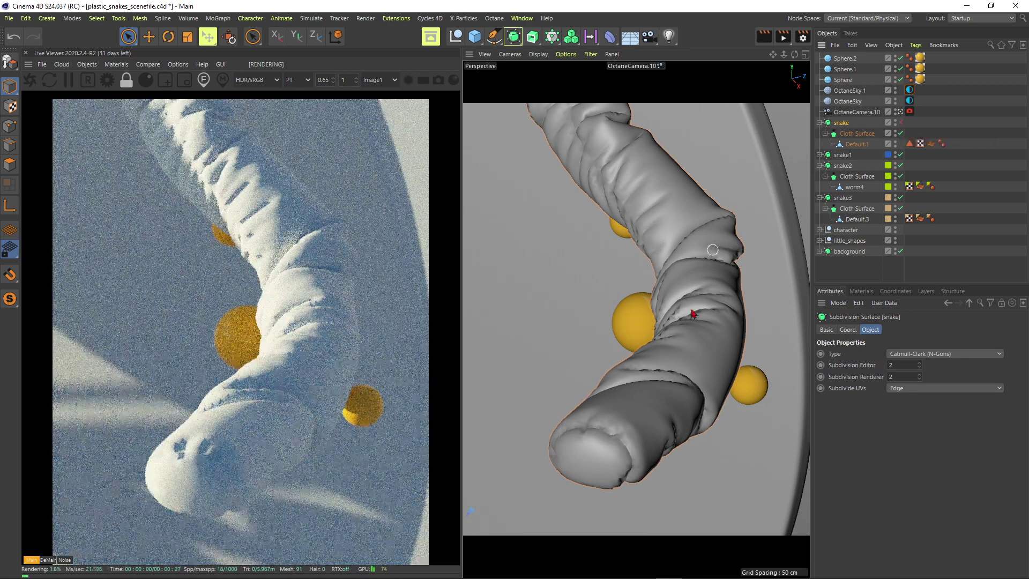
pyautogui.click(900, 123)
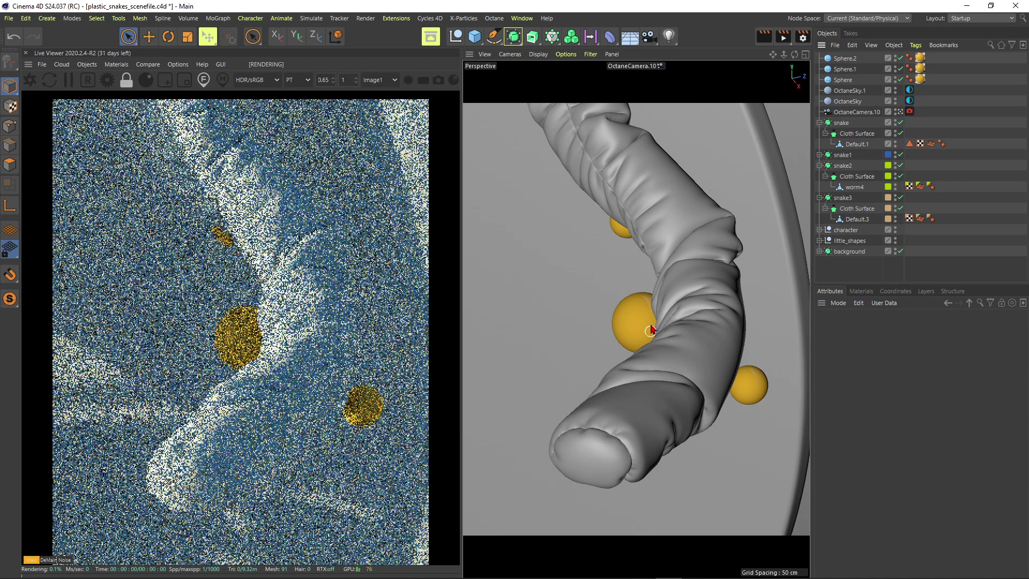
# Apply the roughness0 material to the snake, and delete the roughness0, surface_imperfect, variation and worm_01 materials
pyautogui.click(861, 291)
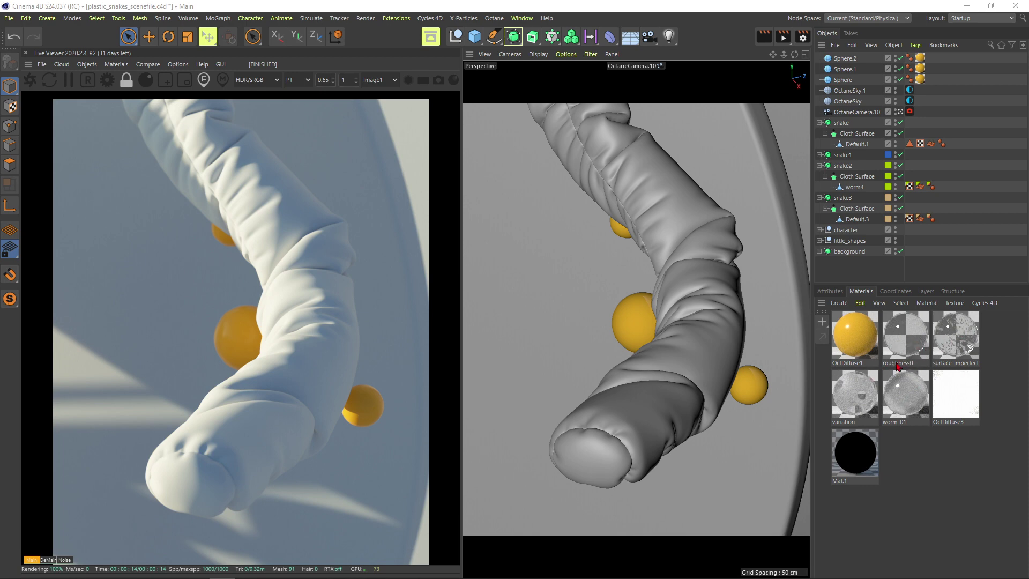
pyautogui.moveTo(898, 367); pyautogui.dragTo(672, 303)
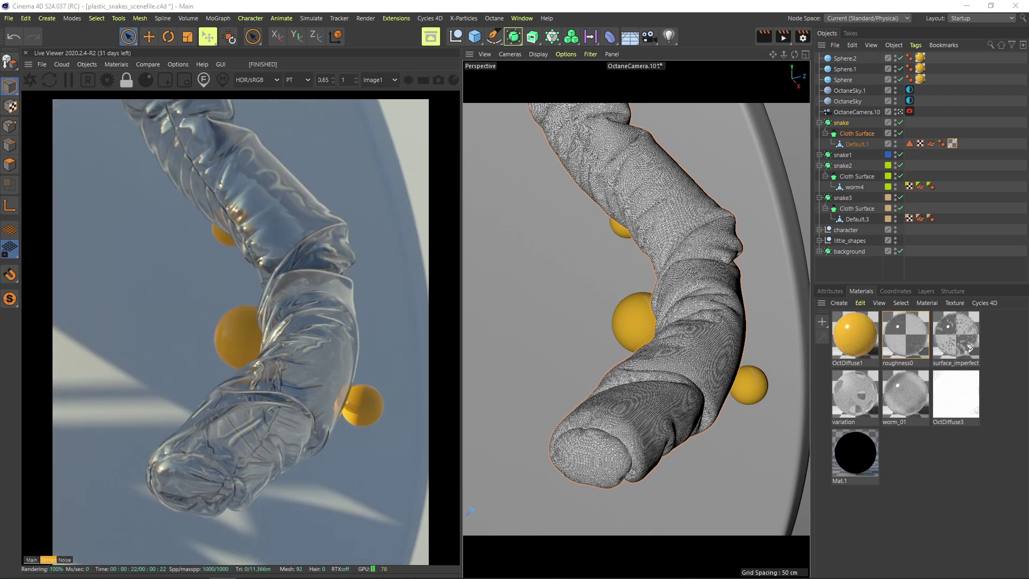
pyautogui.click(965, 345)
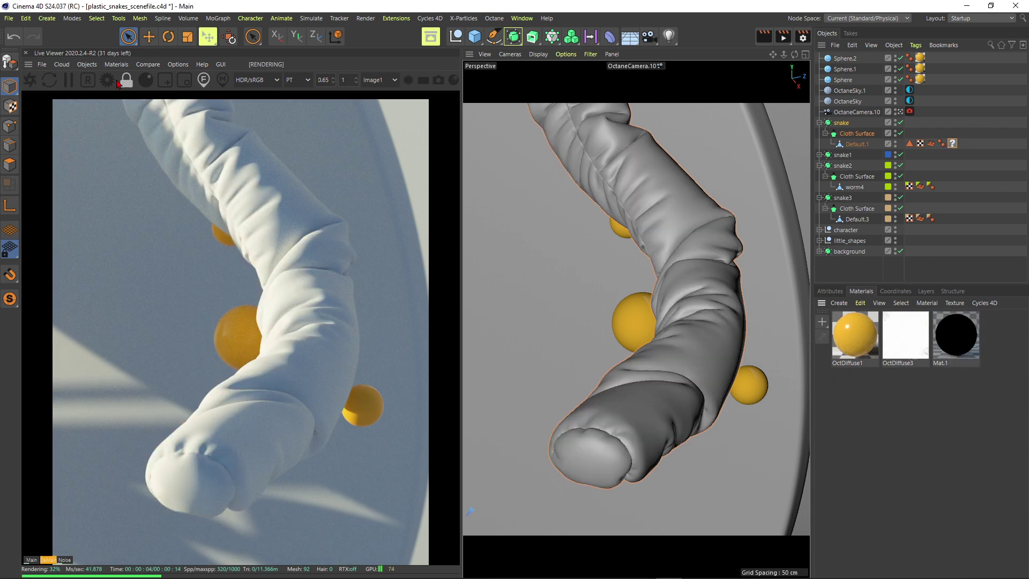
# Create a new Octane specular material and assign it to the empty material tag on the snake's Default.1 mesh
pyautogui.click(116, 64)
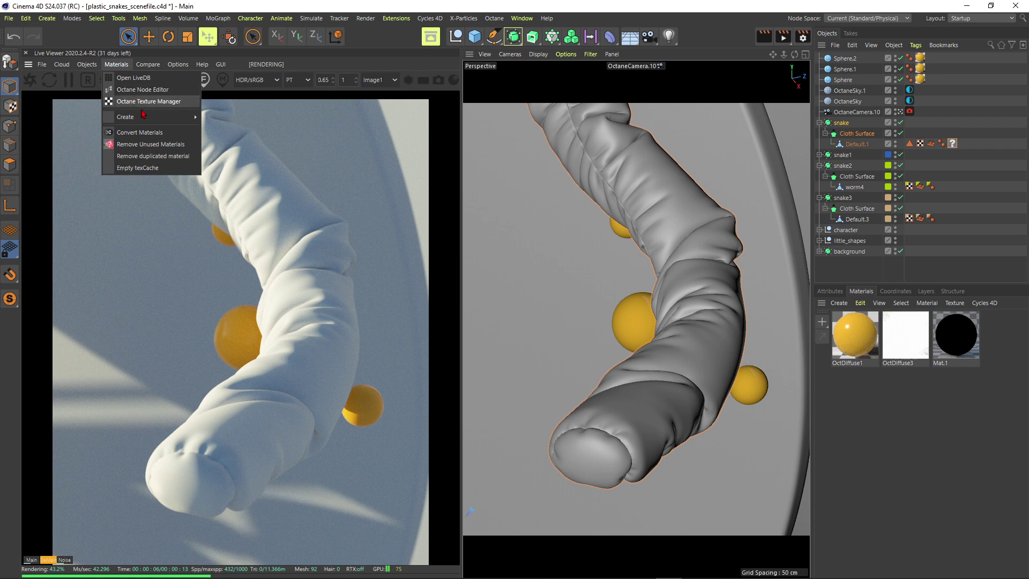
pyautogui.moveTo(142, 118)
pyautogui.click(236, 142)
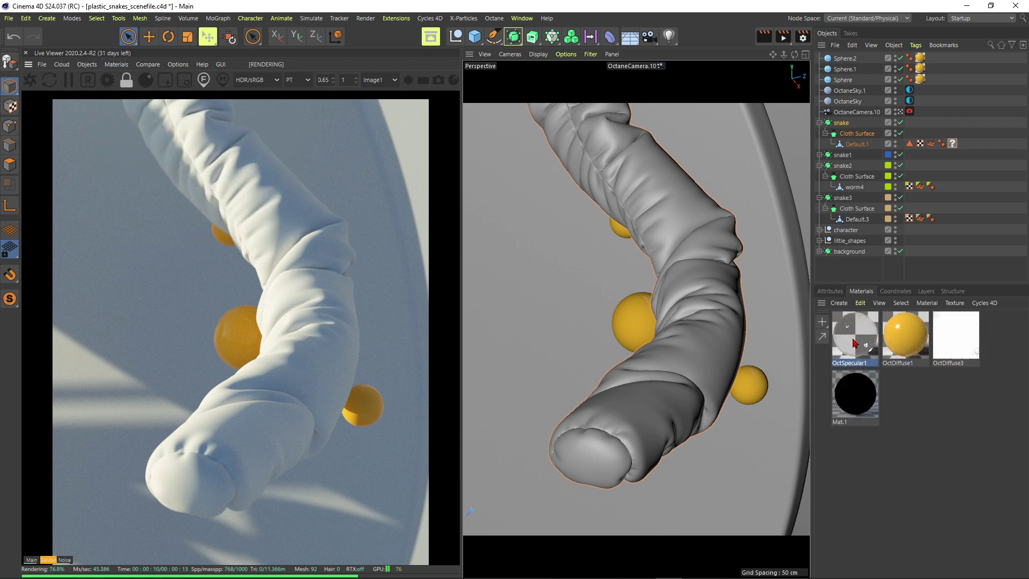
pyautogui.moveTo(855, 343); pyautogui.dragTo(952, 144)
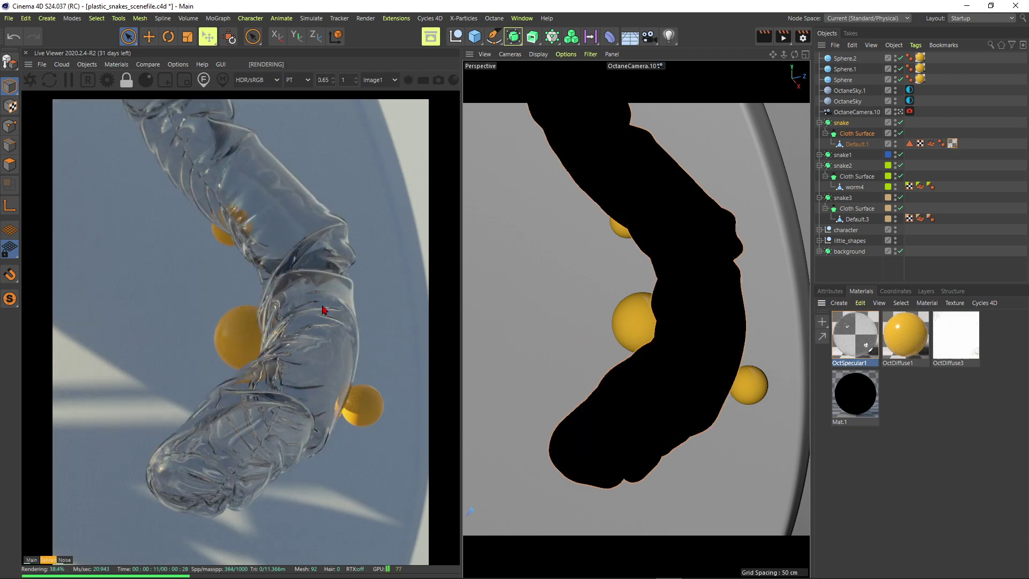
# Compare the transparent snake with its Subdivision Surface and Cloth Surface disabled, and enable both again
pyautogui.click(900, 123)
pyautogui.click(900, 133)
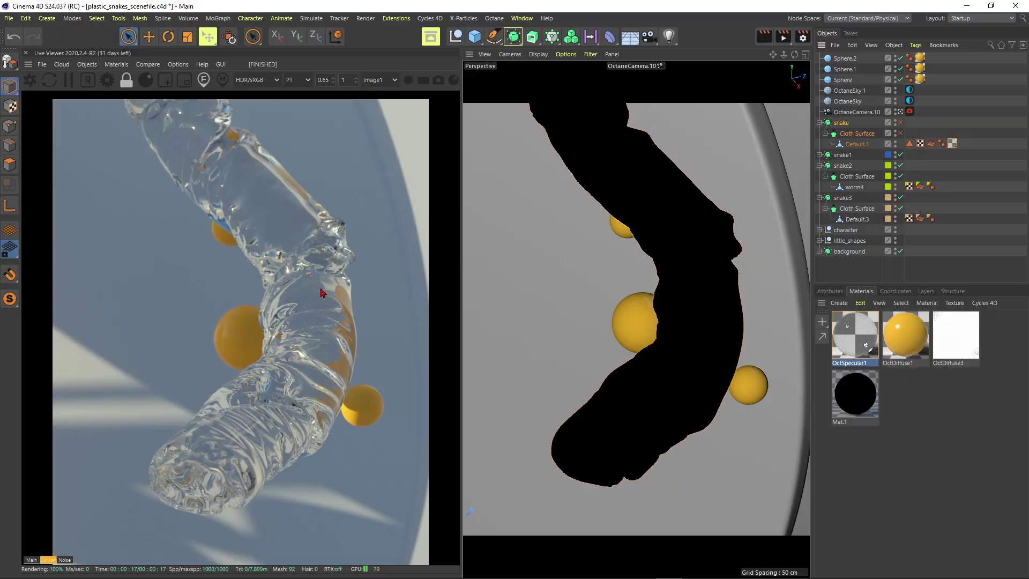
pyautogui.click(900, 133)
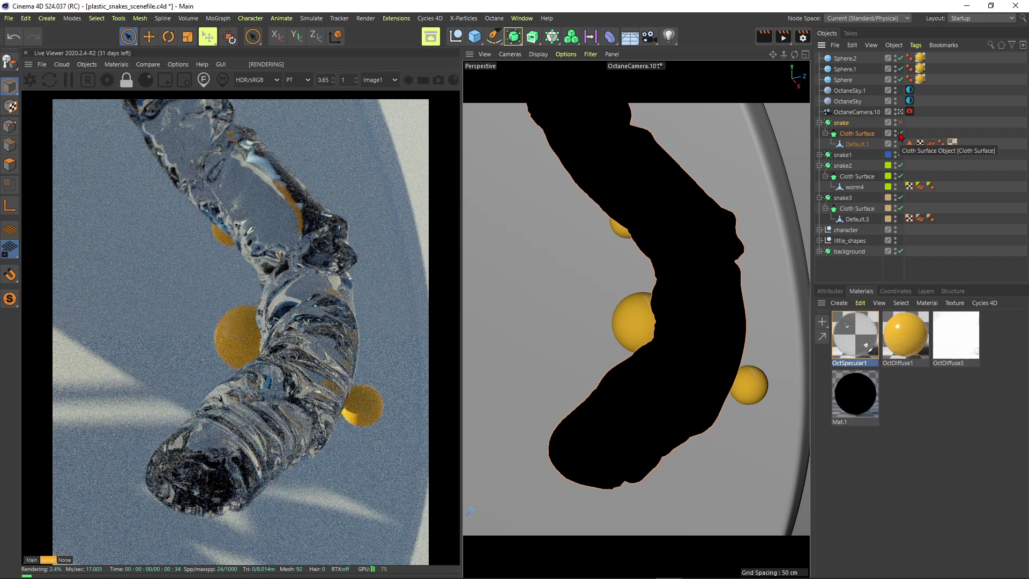
pyautogui.click(900, 123)
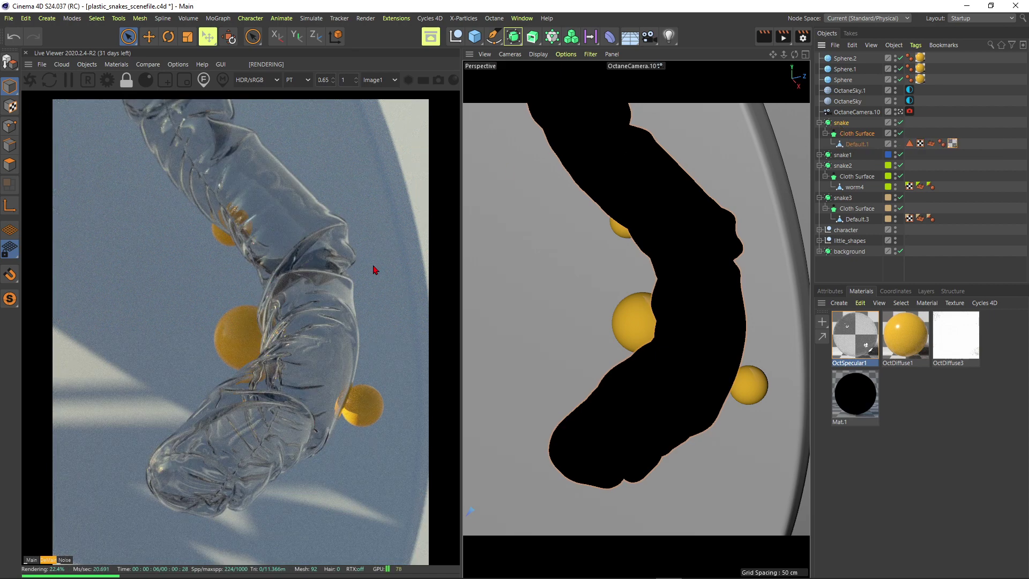
# Set the refraction index of the OctSpecular1 material to 2
pyautogui.doubleClick(857, 343)
pyautogui.moveTo(833, 183); pyautogui.dragTo(664, 104)
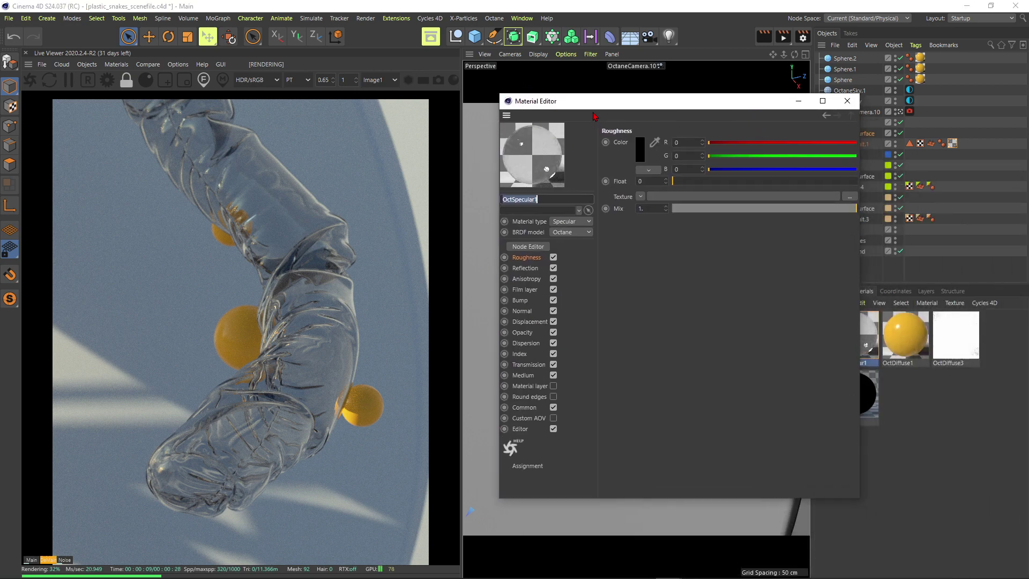
pyautogui.click(572, 334)
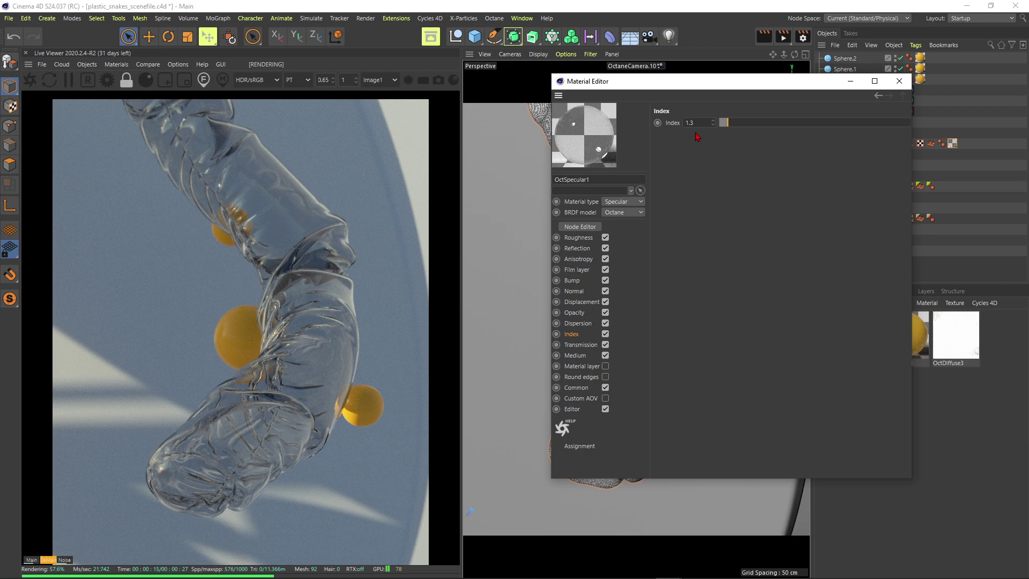
pyautogui.write('2')
pyautogui.press('Return')
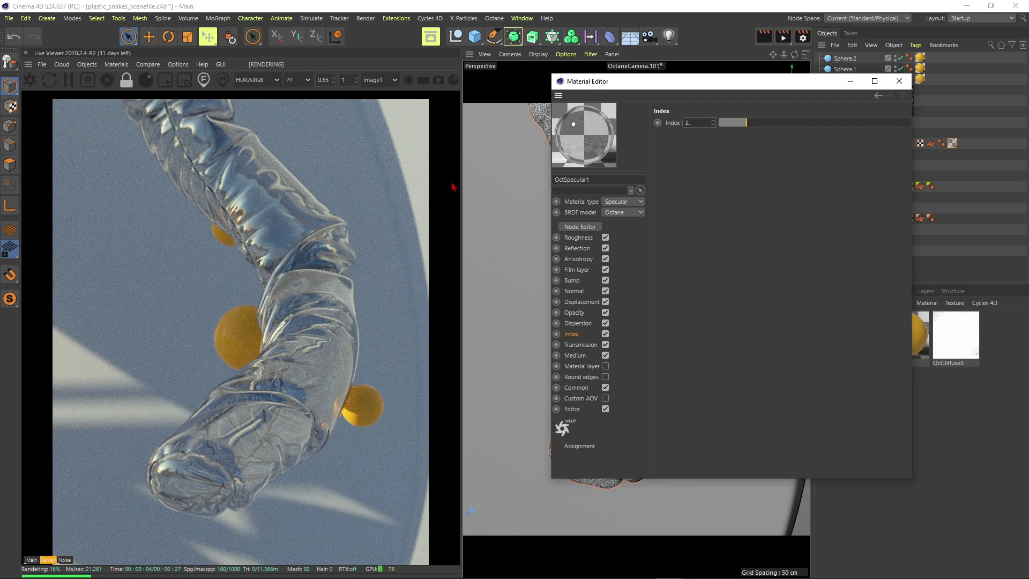
# Compare index values of 2.2 and 1.2 on the material, and set the index back to 2
pyautogui.doubleClick(692, 123)
pyautogui.write('2,2')
pyautogui.press('Return')
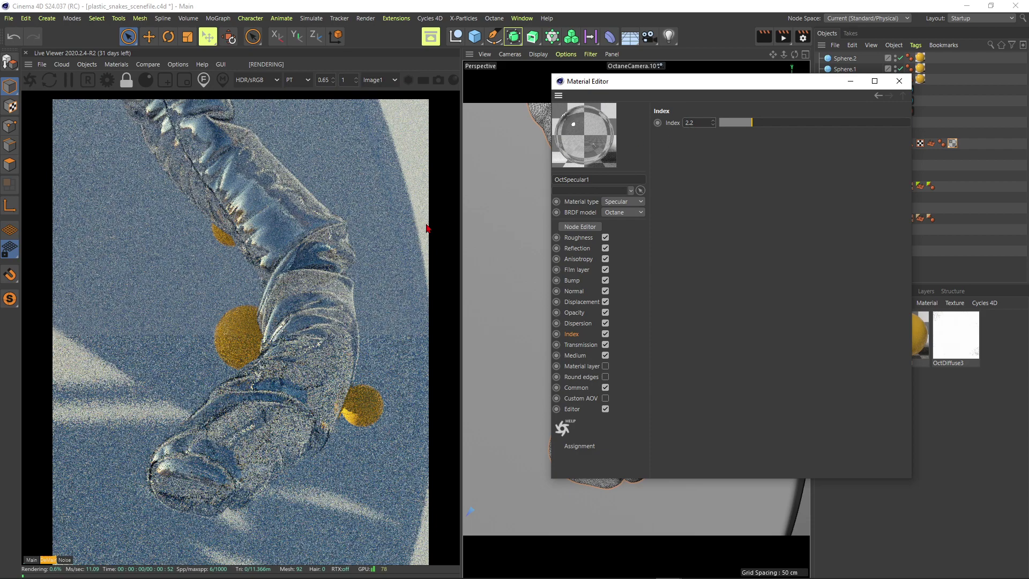
pyautogui.doubleClick(693, 123)
pyautogui.write('1,2')
pyautogui.press('Return')
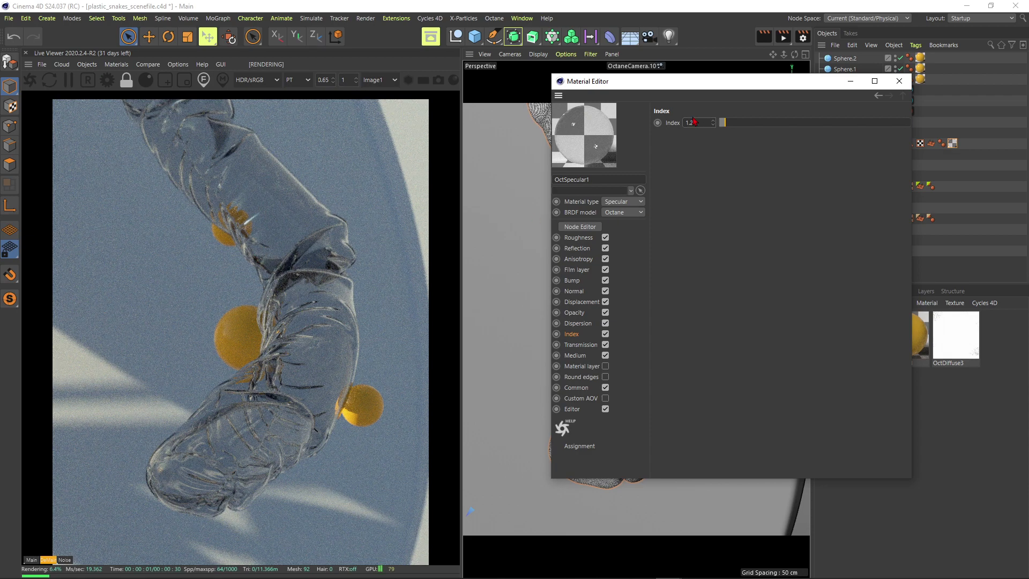
pyautogui.doubleClick(699, 123)
pyautogui.write('2')
pyautogui.press('Return')
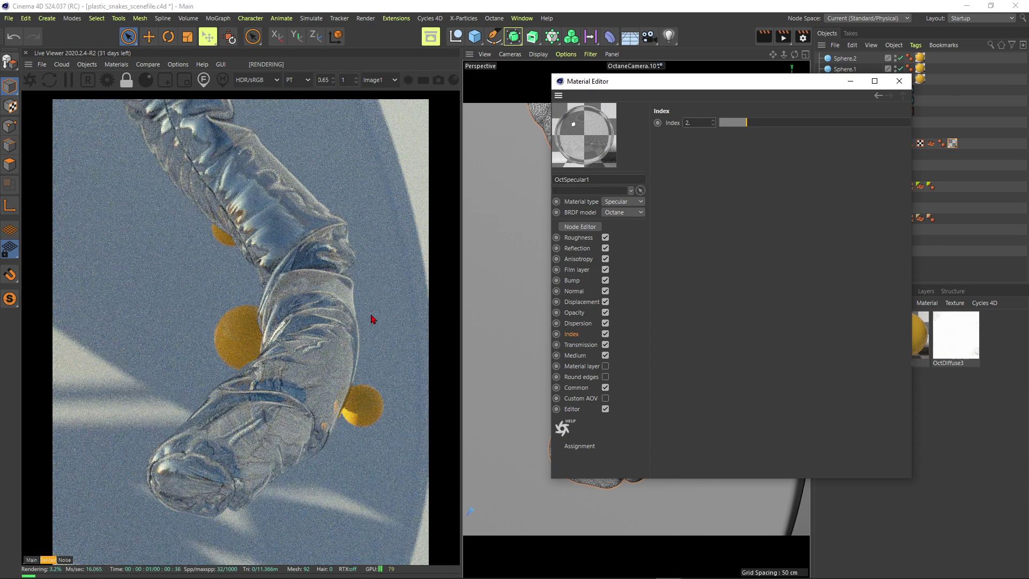
# Enable Fake shadows in the material's common settings and compare the render with the stored previous image using the A/B divider
pyautogui.click(576, 387)
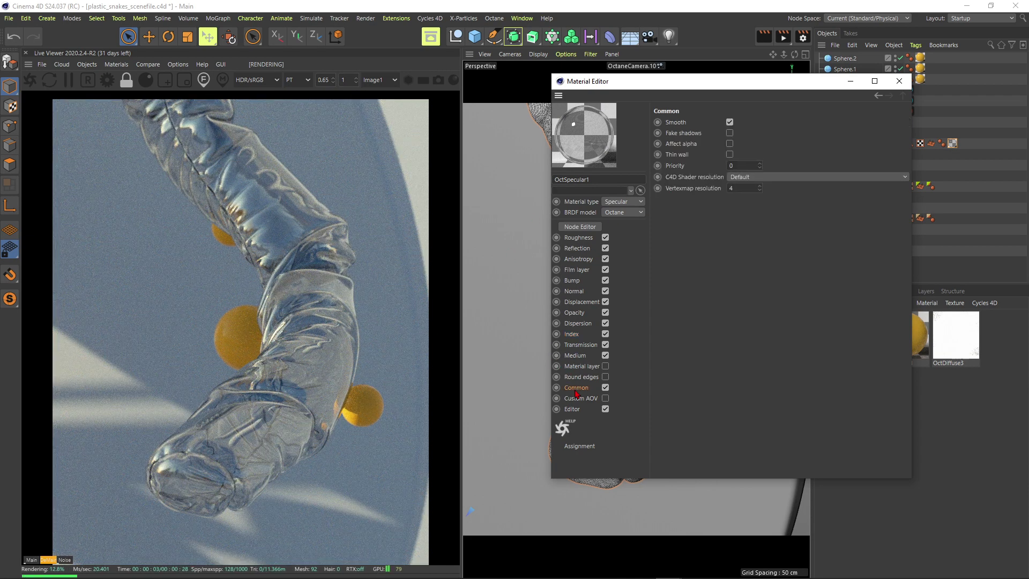
pyautogui.click(177, 65)
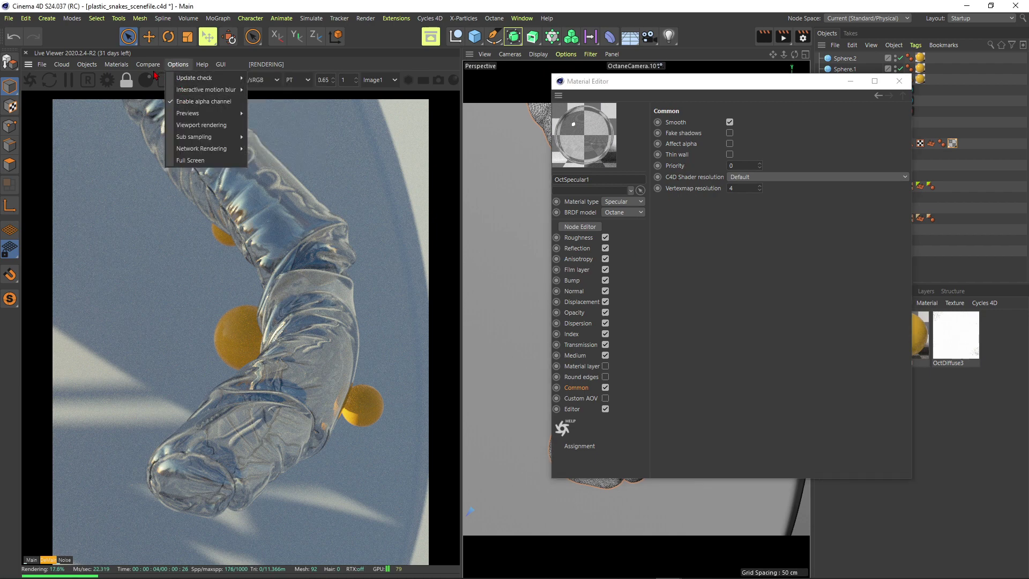
pyautogui.click(161, 78)
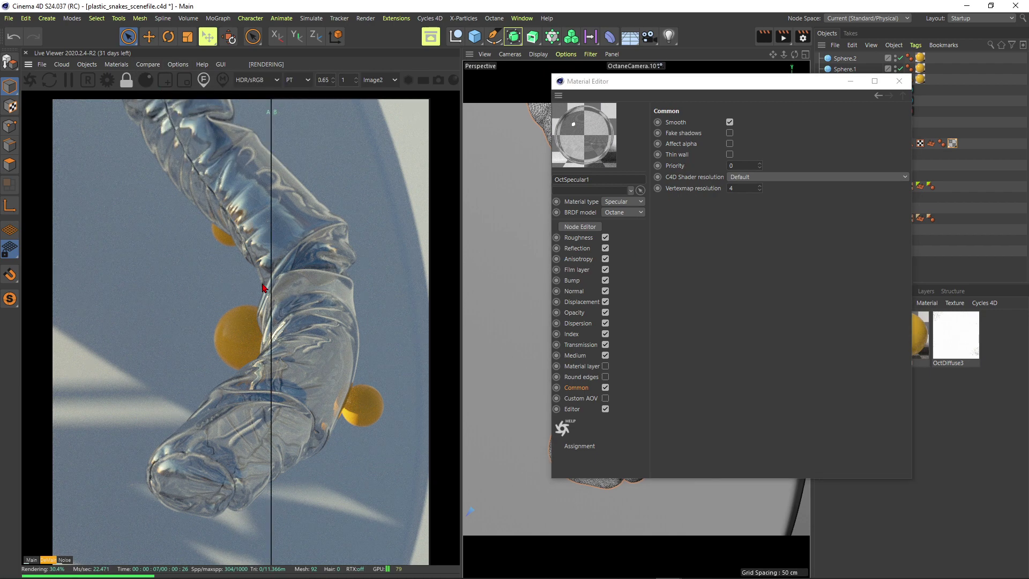
pyautogui.click(730, 132)
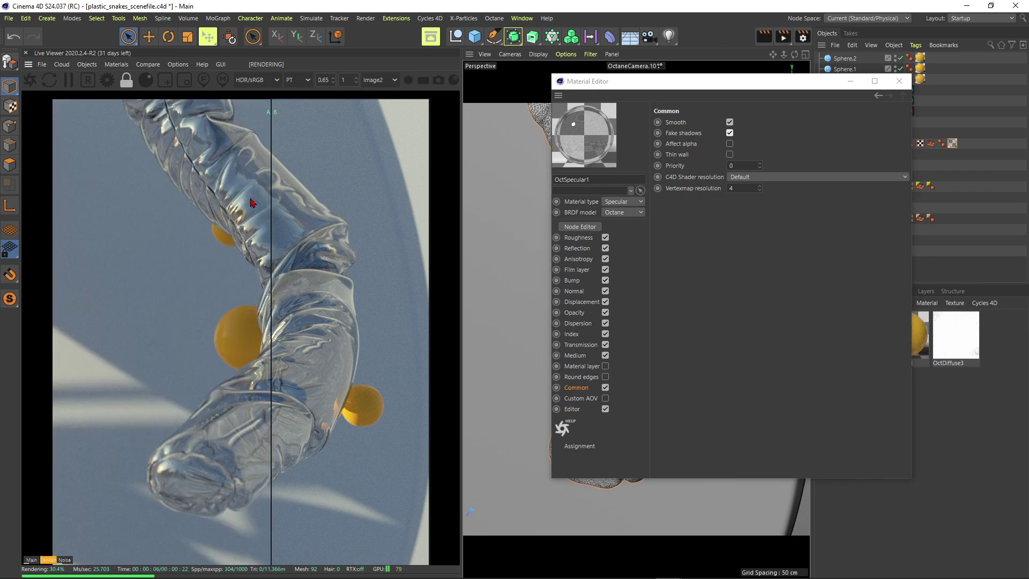
pyautogui.moveTo(272, 195); pyautogui.dragTo(280, 213)
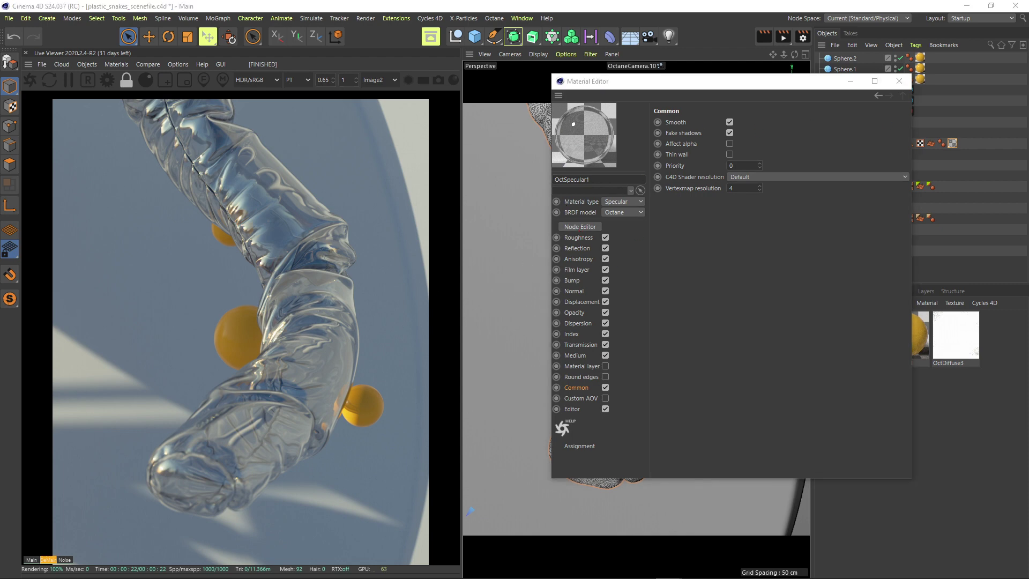
# Add an image texture node with simple_circles_blur20.png to the OctSpecular1 material's node graph
pyautogui.click(578, 227)
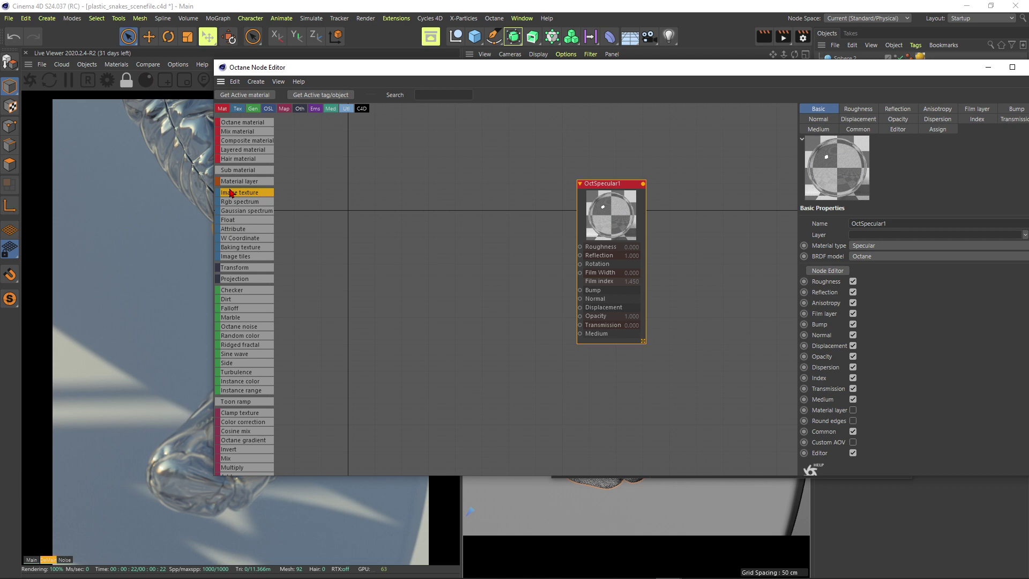
pyautogui.moveTo(230, 194); pyautogui.dragTo(390, 252)
pyautogui.moveTo(413, 270); pyautogui.dragTo(414, 270)
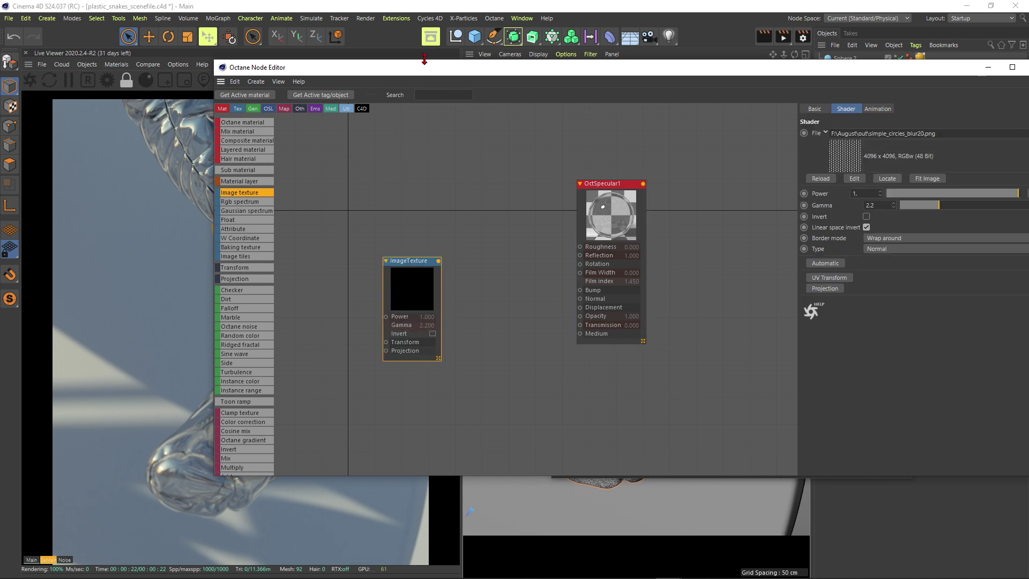
pyautogui.moveTo(396, 70); pyautogui.dragTo(436, 63)
pyautogui.moveTo(447, 251); pyautogui.dragTo(470, 264)
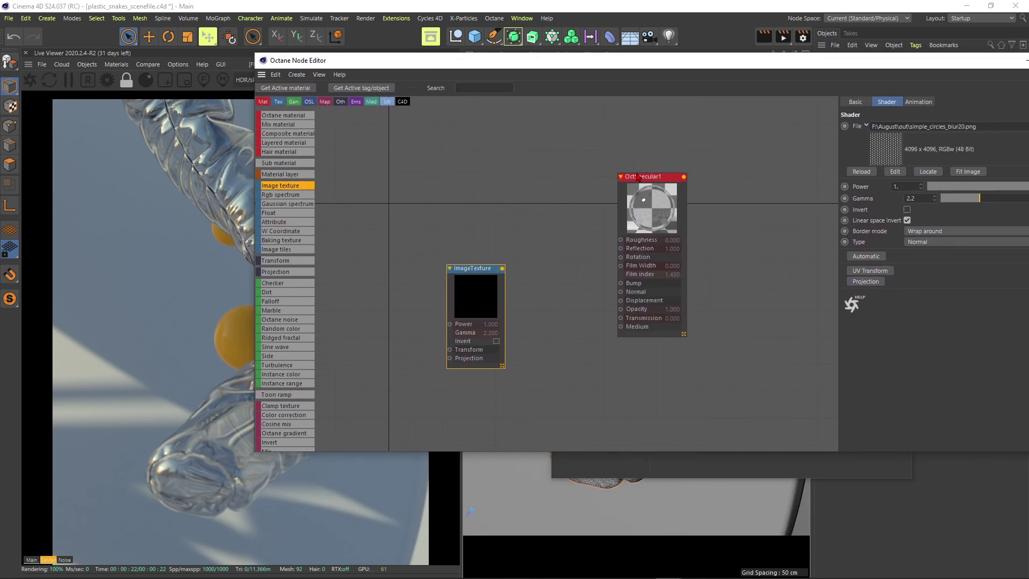
# Add a texture displacement to the OctSpecular1 material and connect the image texture node to its texture input
pyautogui.moveTo(638, 177); pyautogui.dragTo(627, 182)
pyautogui.click(899, 112)
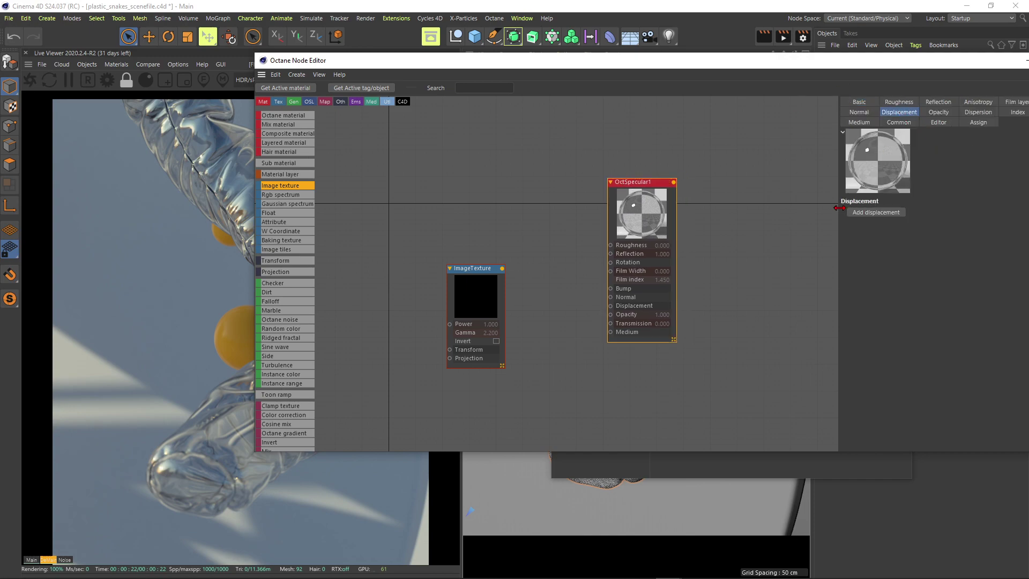
pyautogui.click(874, 213)
pyautogui.click(550, 307)
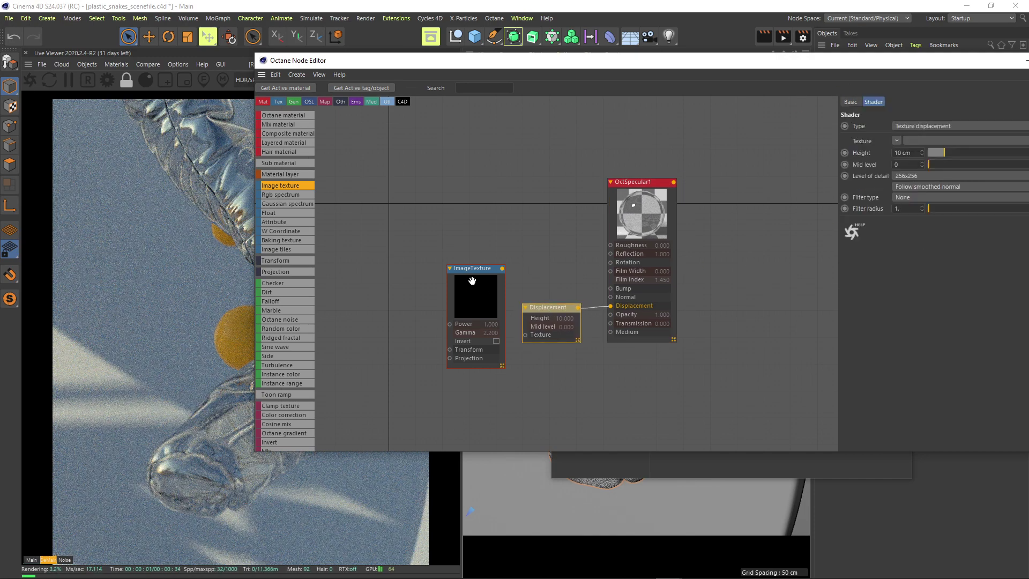
pyautogui.moveTo(457, 290); pyautogui.dragTo(442, 310)
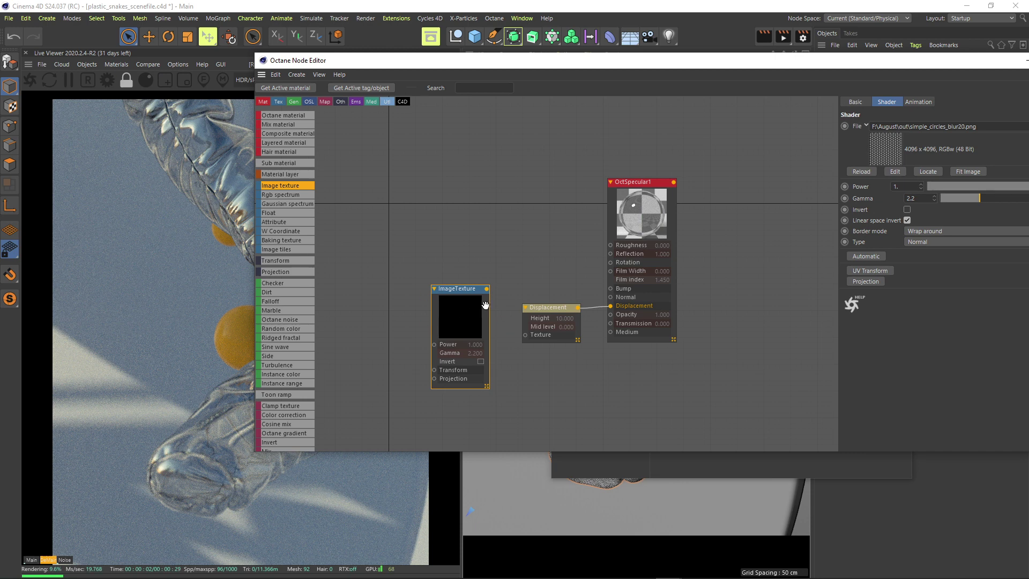
pyautogui.click(541, 325)
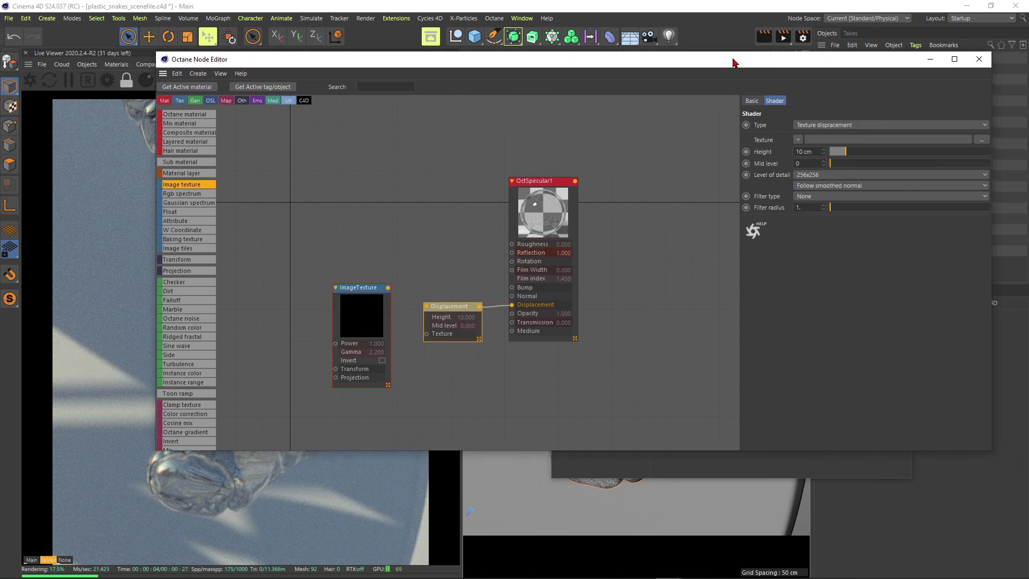
pyautogui.moveTo(833, 61); pyautogui.dragTo(734, 60)
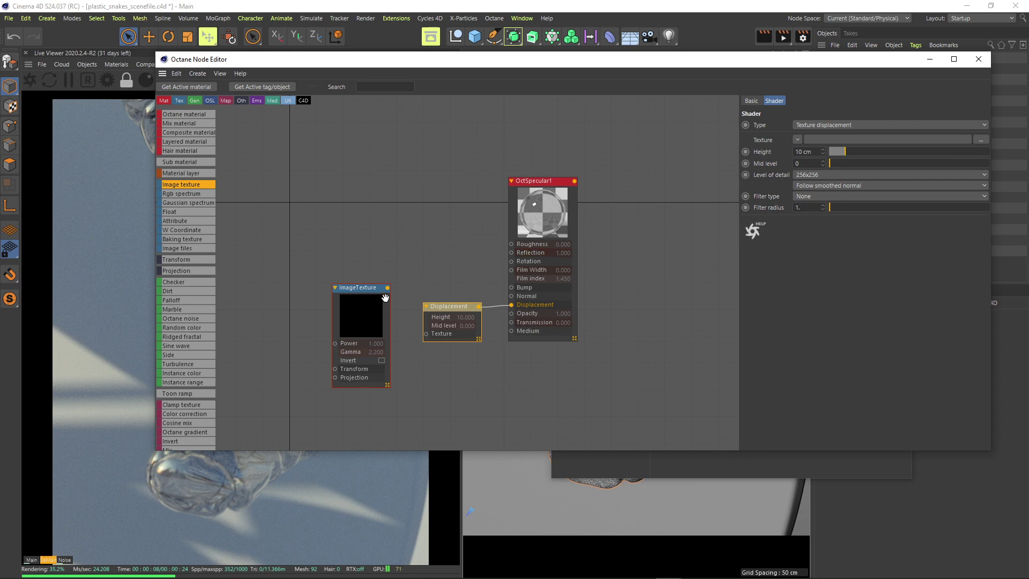
pyautogui.moveTo(386, 289); pyautogui.dragTo(426, 333)
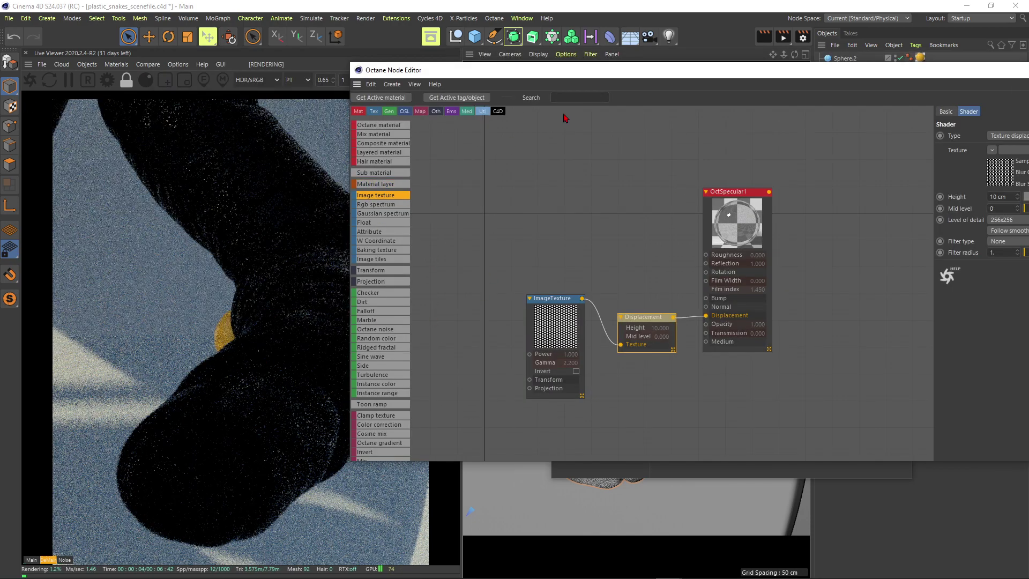
# Set the displacement's level of detail to 4096x4096
pyautogui.moveTo(608, 73); pyautogui.dragTo(571, 67)
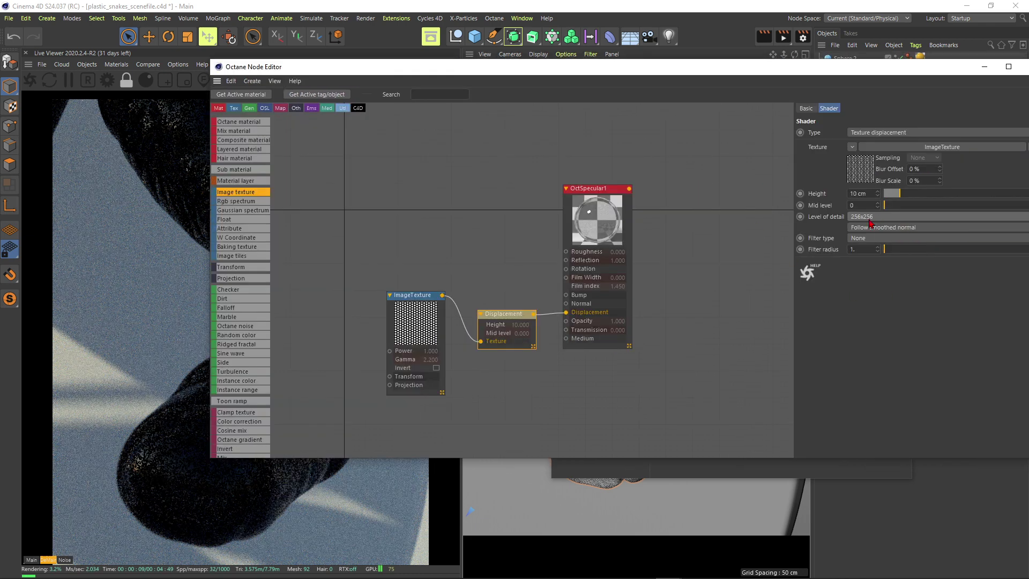
pyautogui.click(869, 219)
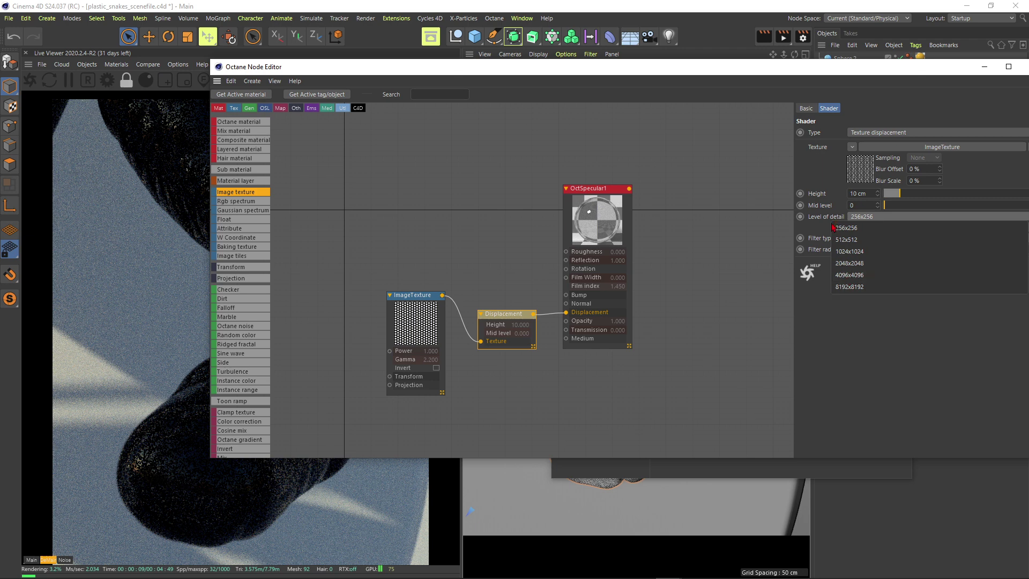
pyautogui.click(849, 276)
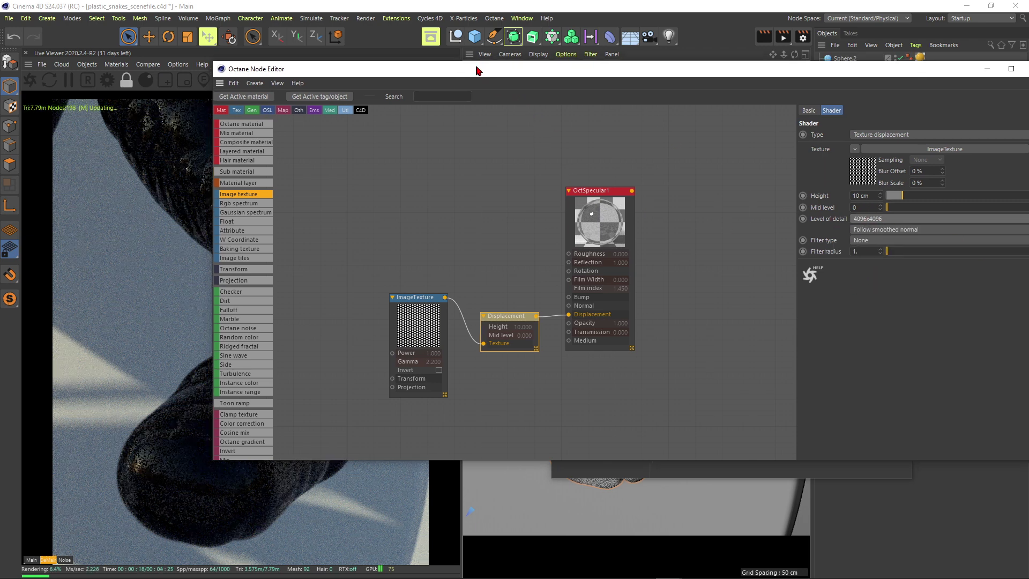
# Add a UV transform to the image texture and set its locked X, Y and Z scale to 100
pyautogui.click(541, 298)
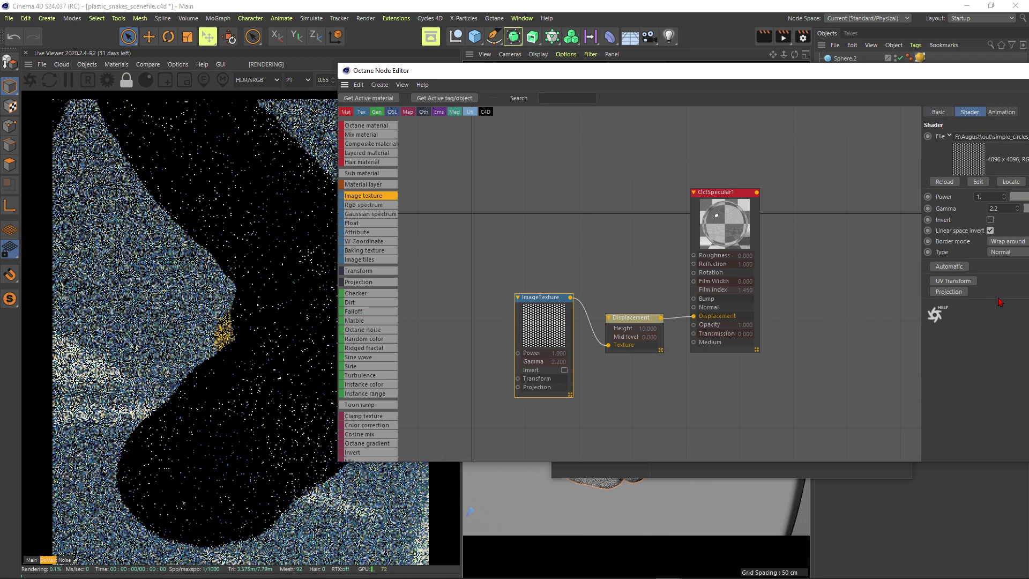
pyautogui.click(947, 282)
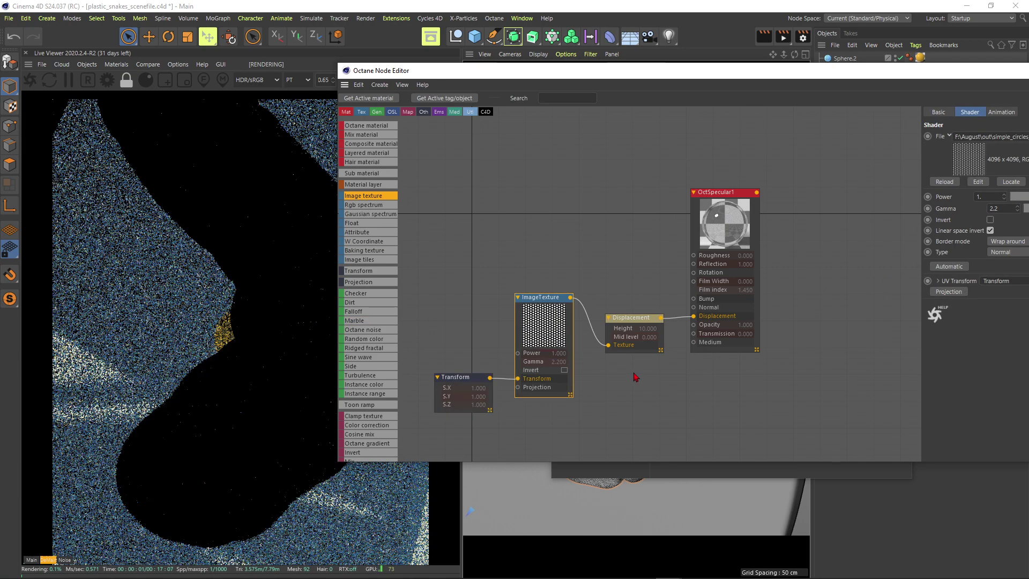
pyautogui.moveTo(459, 378); pyautogui.dragTo(446, 379)
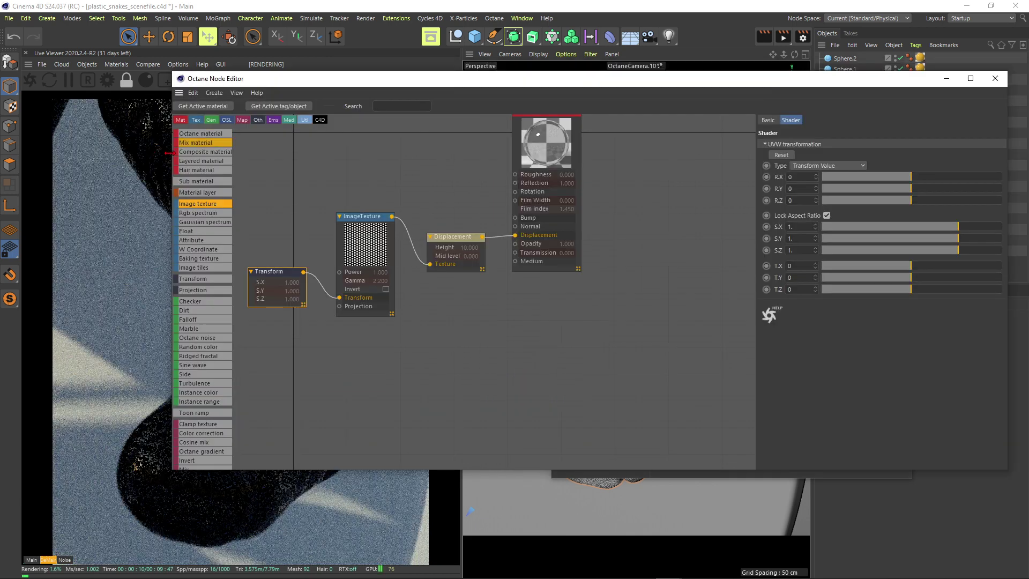
pyautogui.moveTo(170, 153); pyautogui.dragTo(375, 152)
pyautogui.moveTo(542, 82); pyautogui.dragTo(455, 102)
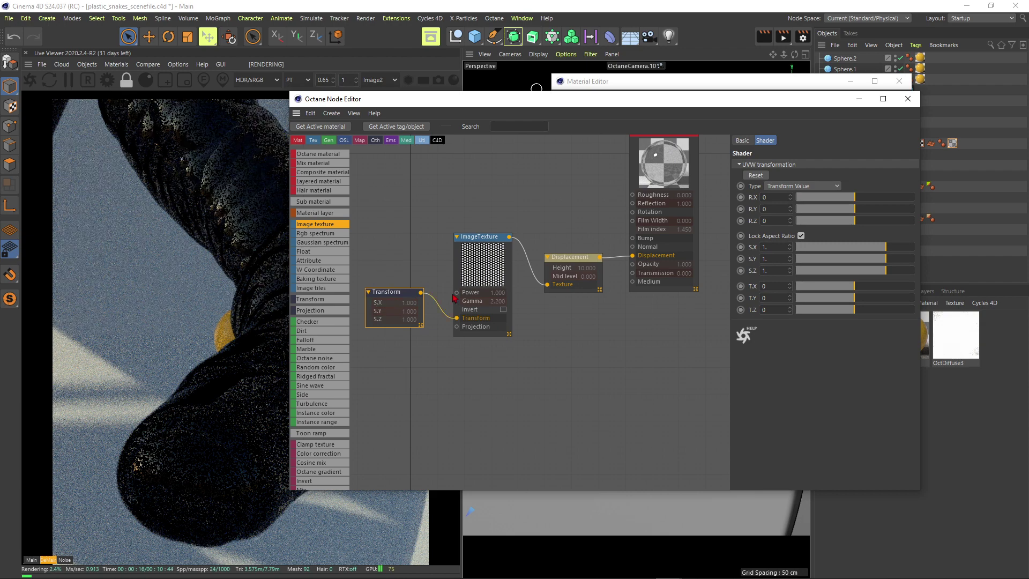
pyautogui.press('Return')
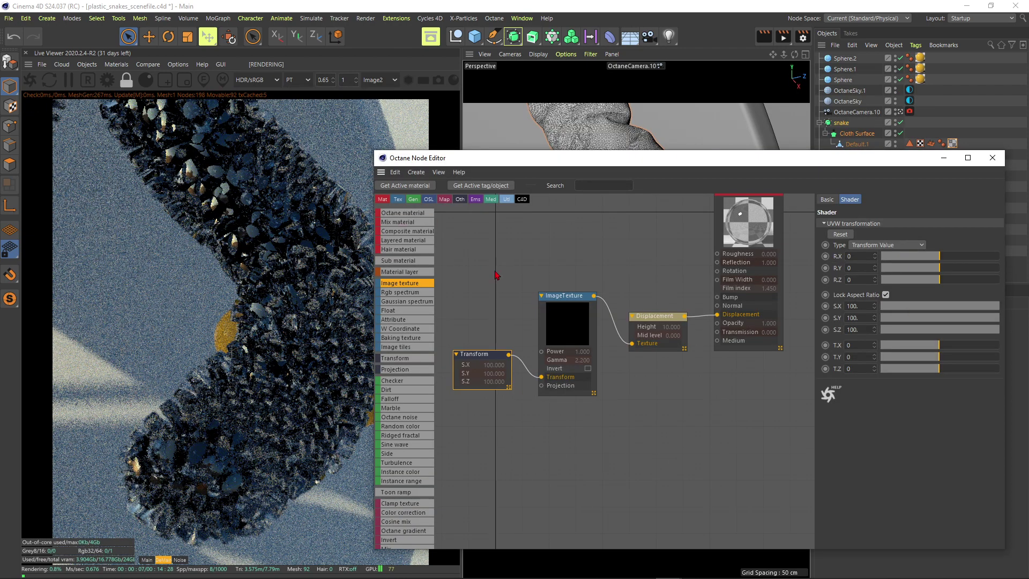
# Set the displacement height to 1.5 cm
pyautogui.click(652, 315)
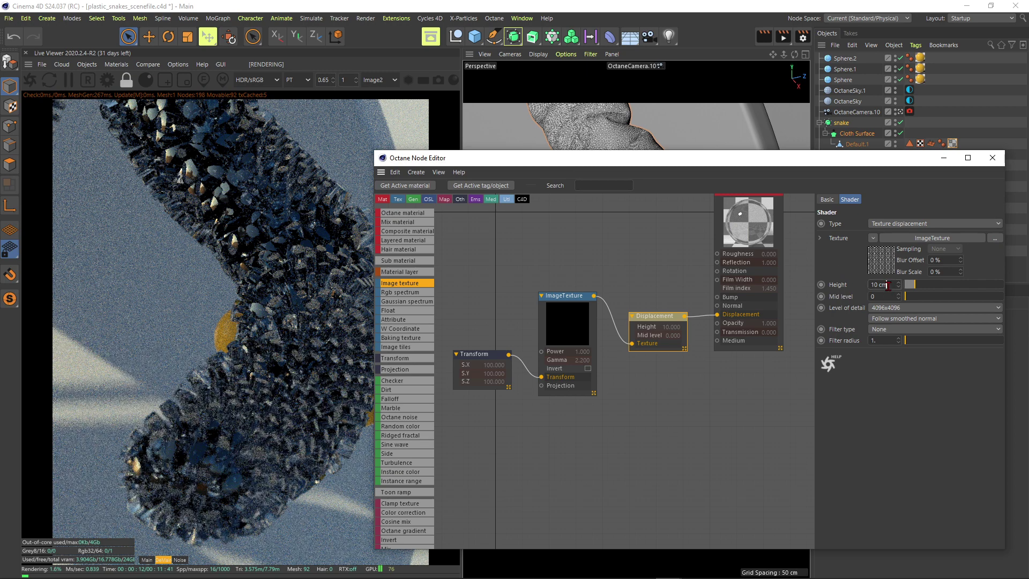
pyautogui.doubleClick(891, 284)
pyautogui.write('1.5')
pyautogui.press('Return')
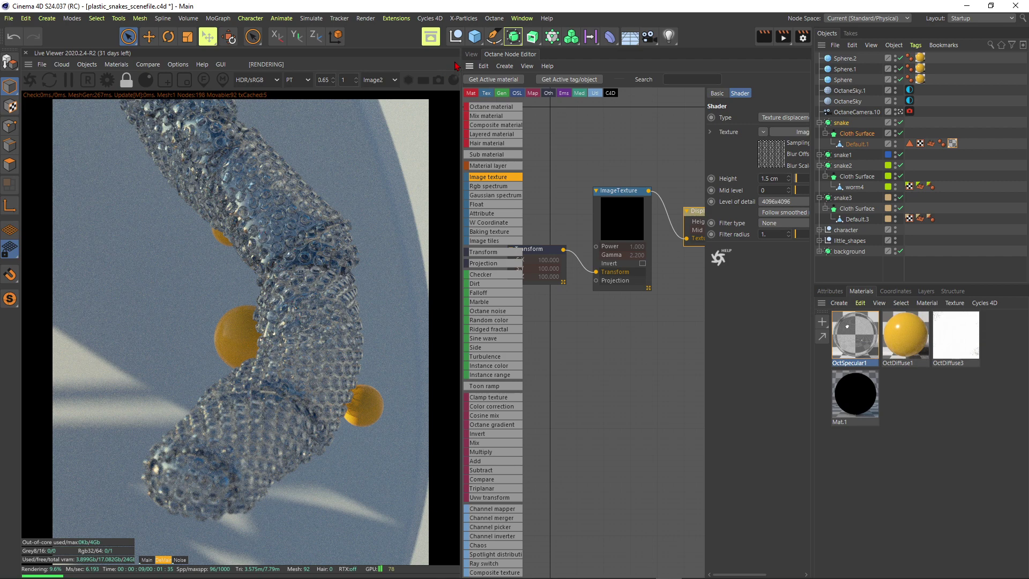
# Return to the viewport and rotate the OctaneSky.1 environment texture to a RotX of about 0.593
pyautogui.click(473, 56)
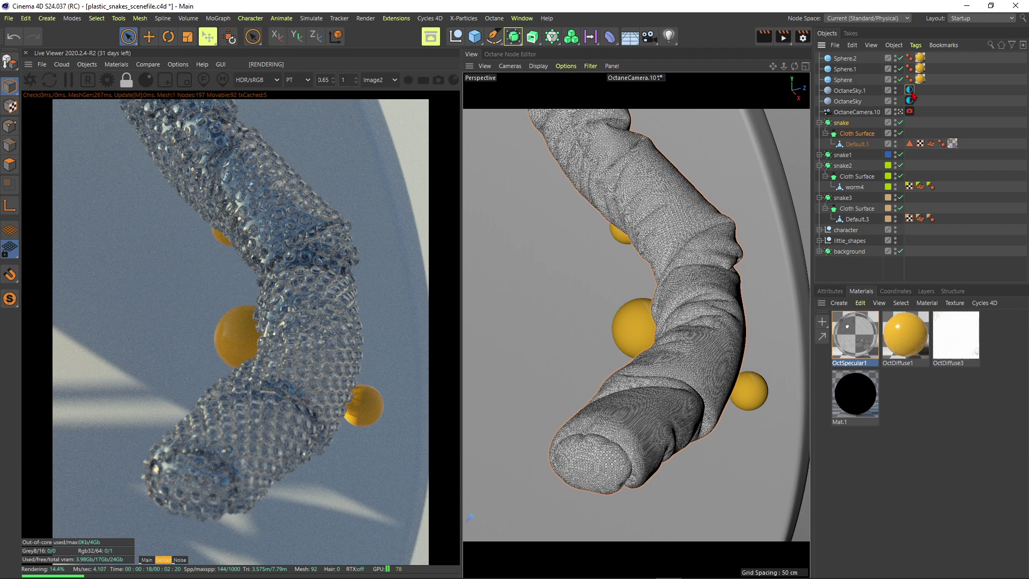
pyautogui.click(830, 291)
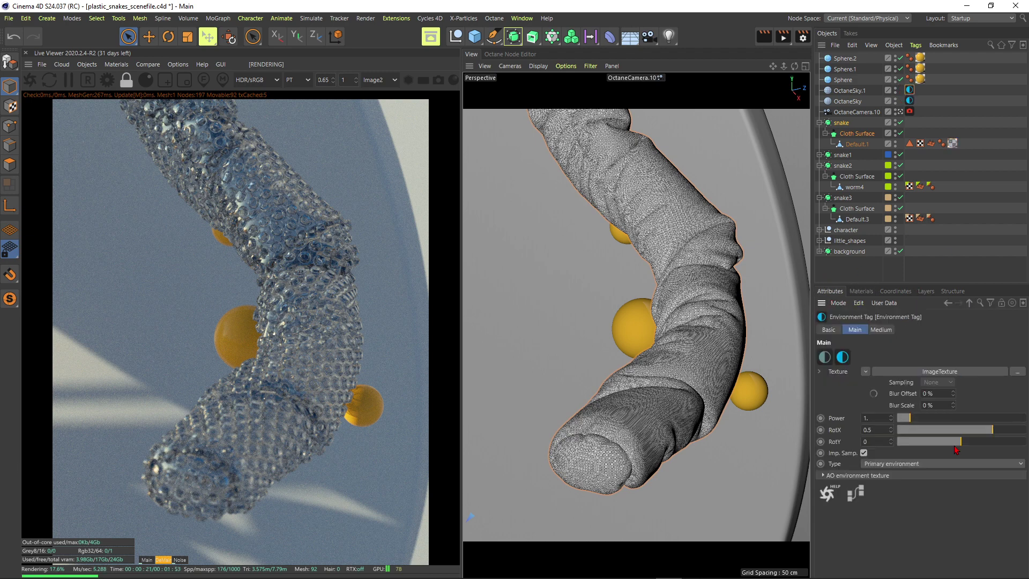
pyautogui.moveTo(944, 435); pyautogui.dragTo(971, 432)
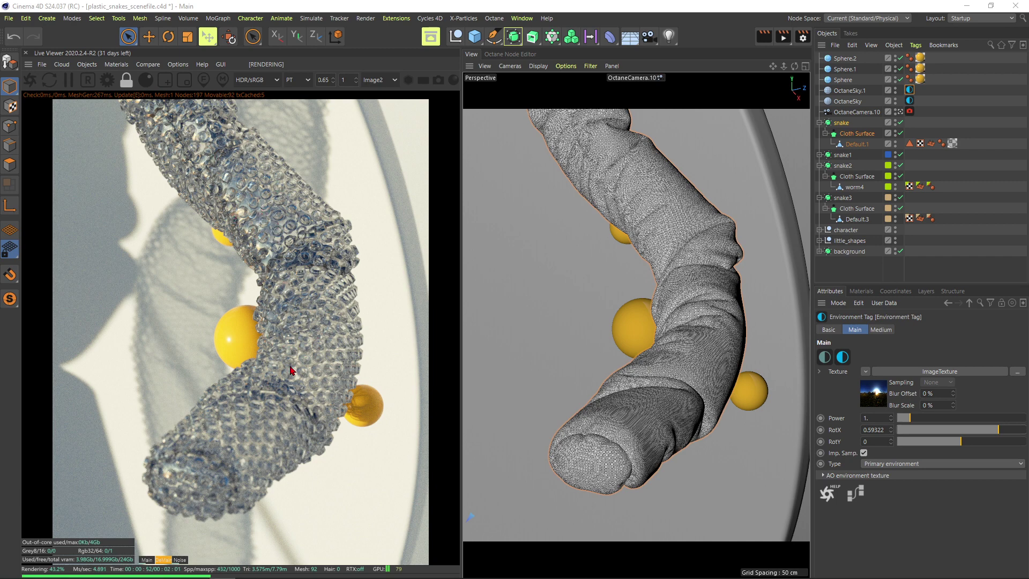
# Add a second camera, OctaneCamera, look through it and frame a close-up of the snake's overlapping folds
pyautogui.moveTo(855, 113); pyautogui.dragTo(889, 124)
pyautogui.click(901, 122)
pyautogui.moveTo(627, 364)
pyautogui.keyDown('alt'); pyautogui.mouseDown()
pyautogui.moveTo(648, 321)
pyautogui.moveTo(689, 315)
pyautogui.moveTo(716, 335)
pyautogui.moveTo(637, 352)
pyautogui.moveTo(627, 369)
pyautogui.moveTo(645, 359)
pyautogui.mouseUp(); pyautogui.keyUp('alt')
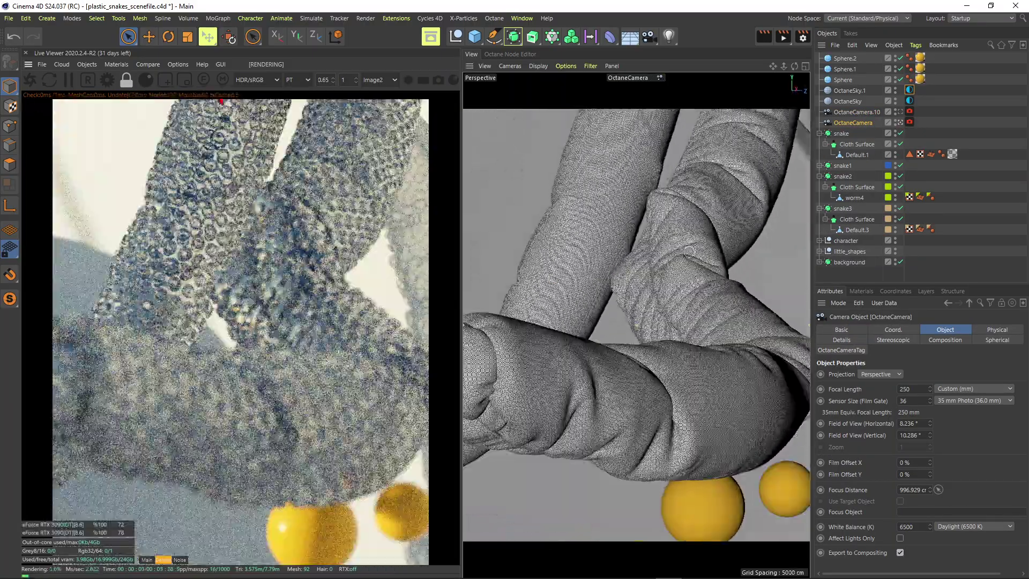
# Pick the camera's focus point on the wrinkled fold in the middle of the render
pyautogui.click(203, 80)
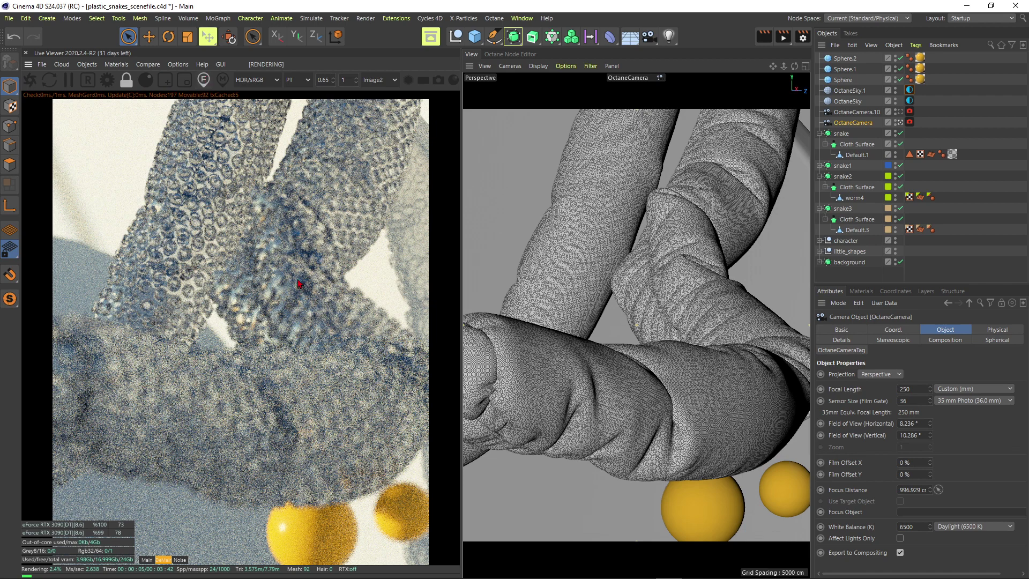
pyautogui.click(275, 288)
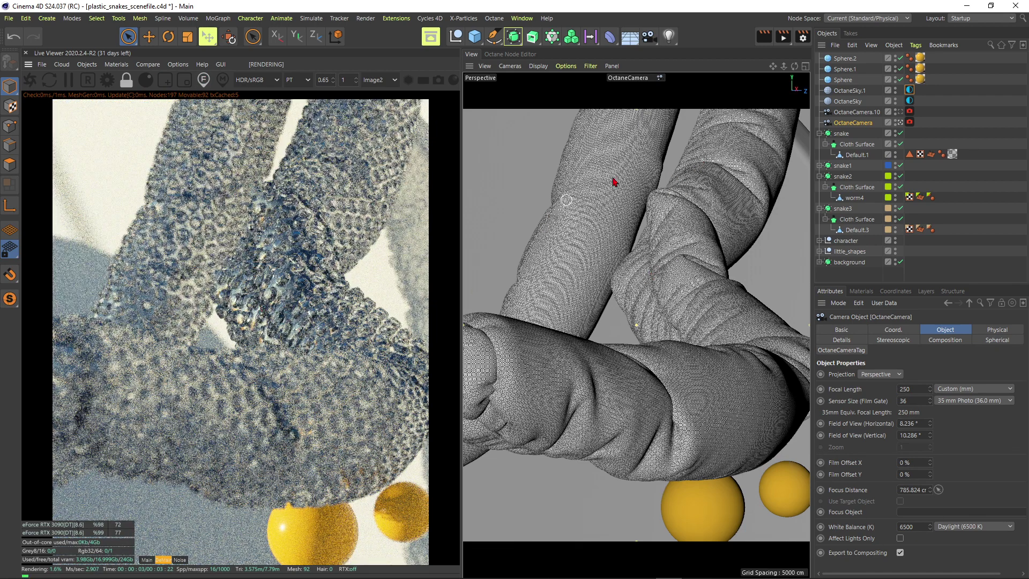
# Set the OctaneCamera's depth-of-field aperture to 6 cm in its camera tag
pyautogui.click(910, 122)
pyautogui.doubleClick(907, 456)
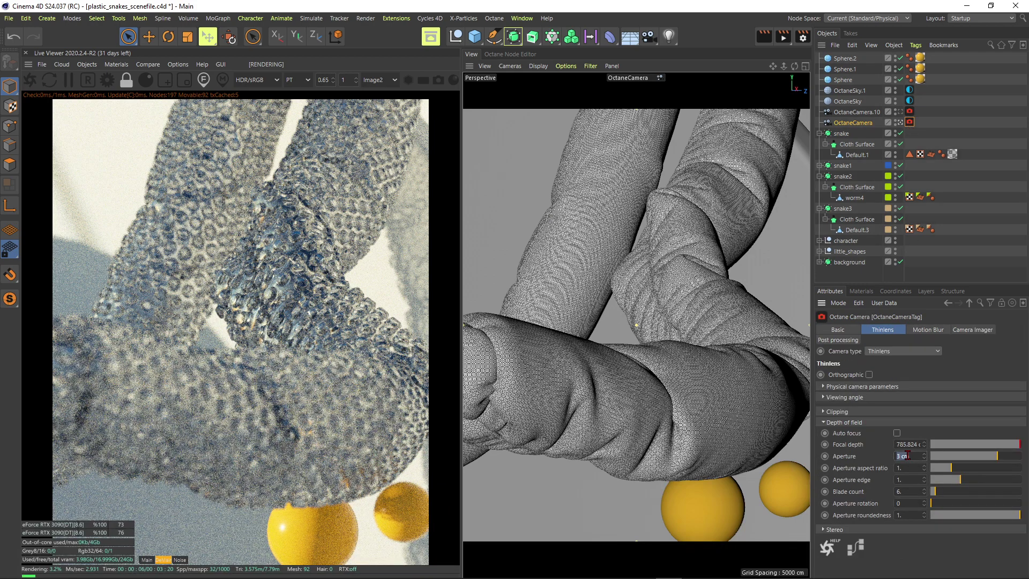
pyautogui.write('6')
pyautogui.press('Return')
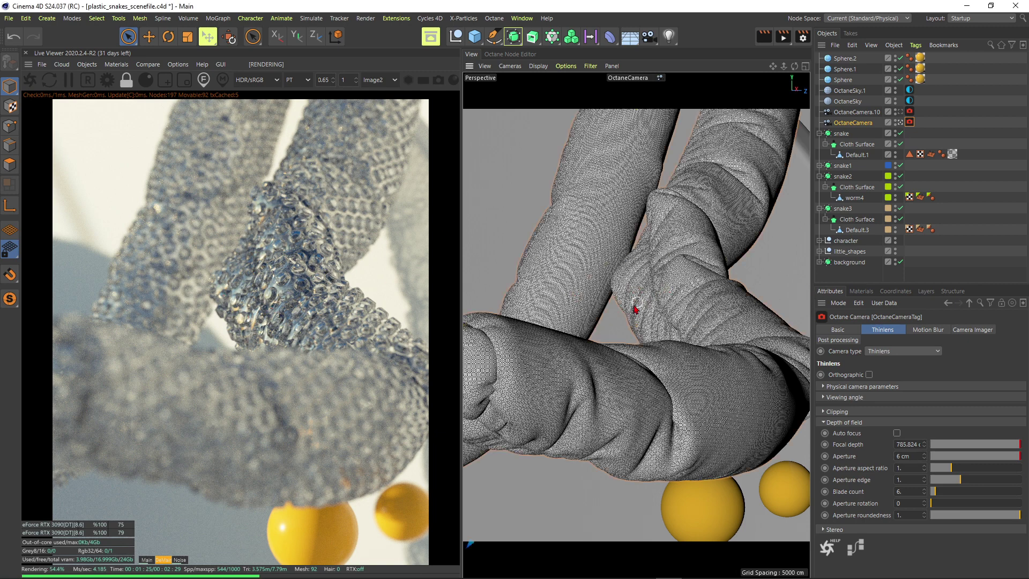
# Reframe the close-up through OctaneCamera and place two more yellow spheres behind and between the snake's folds
pyautogui.click(635, 309)
pyautogui.click(855, 121)
pyautogui.keyDown('alt'); pyautogui.moveTo(680, 261); pyautogui.dragTo(606, 275, button='right'); pyautogui.keyUp('alt')
pyautogui.keyDown('alt'); pyautogui.moveTo(607, 275); pyautogui.dragTo(682, 344); pyautogui.keyUp('alt')
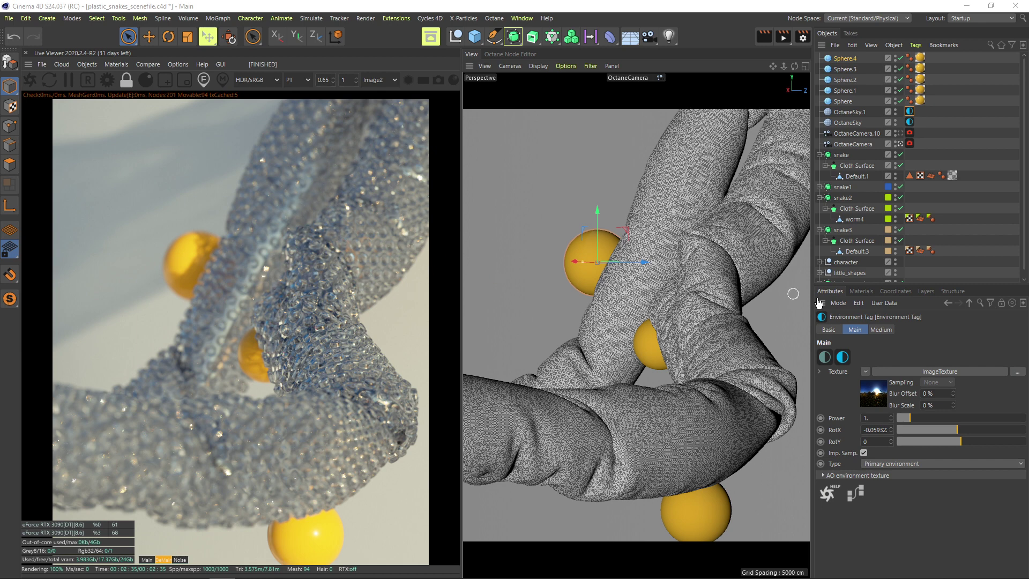
# Open the OctSpecular1 node graph and set the displacement texture's Transform scale to 200 on all axes
pyautogui.click(868, 296)
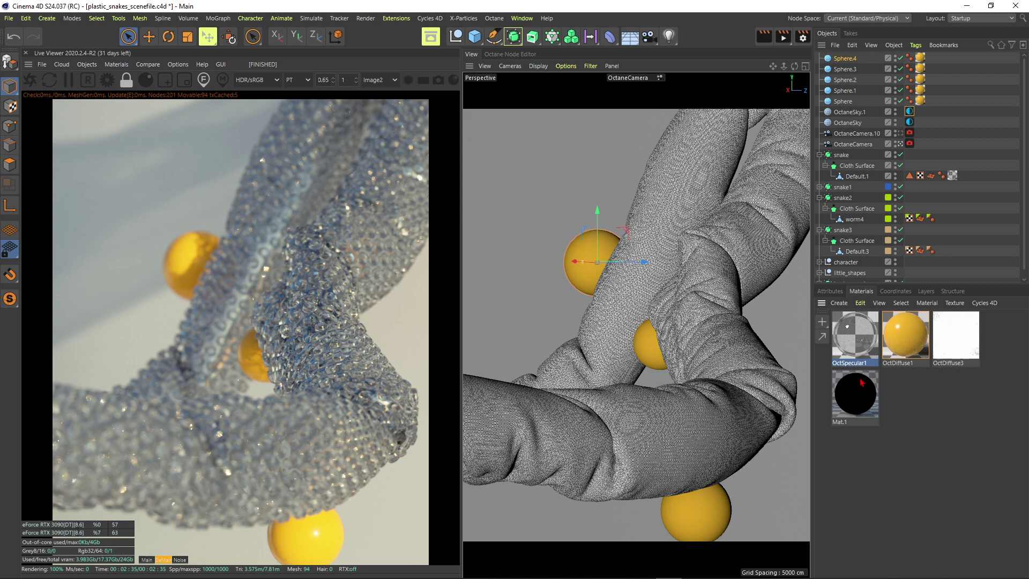
pyautogui.doubleClick(853, 339)
pyautogui.click(693, 326)
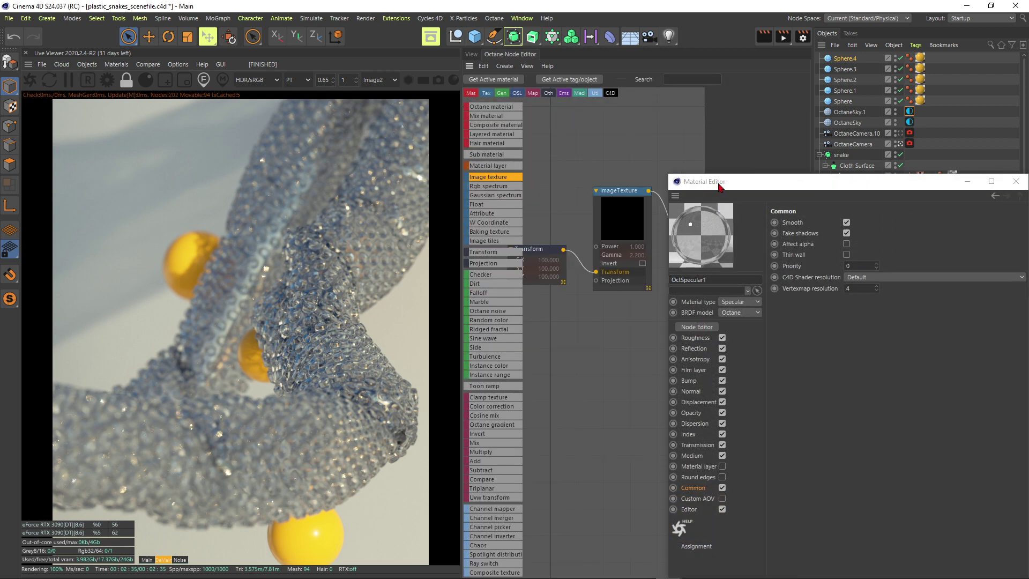
pyautogui.moveTo(723, 180); pyautogui.dragTo(728, 145)
pyautogui.click(1016, 144)
pyautogui.moveTo(542, 229); pyautogui.dragTo(595, 221, button='middle')
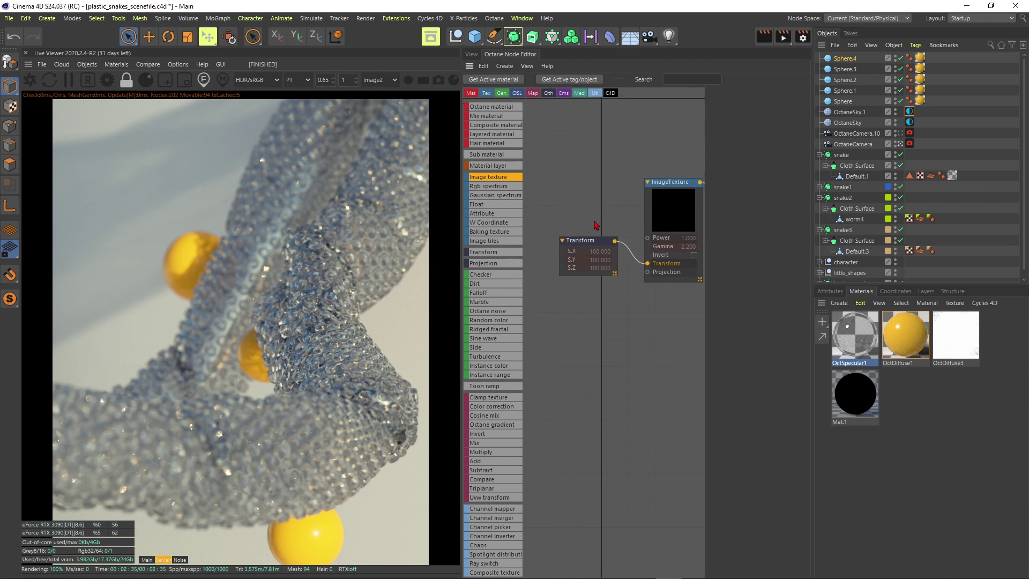
pyautogui.click(586, 243)
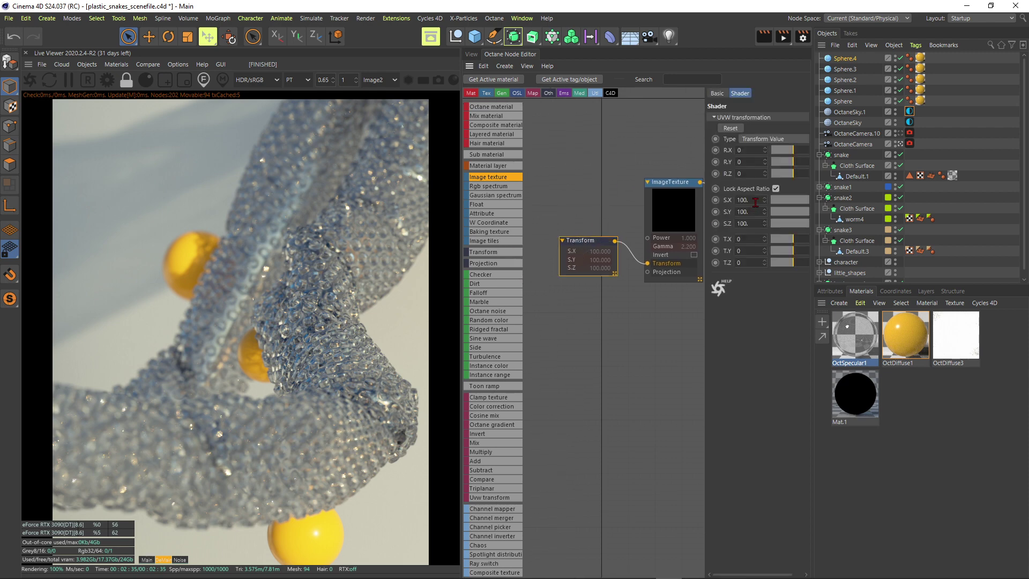
pyautogui.write('200')
pyautogui.press('Return')
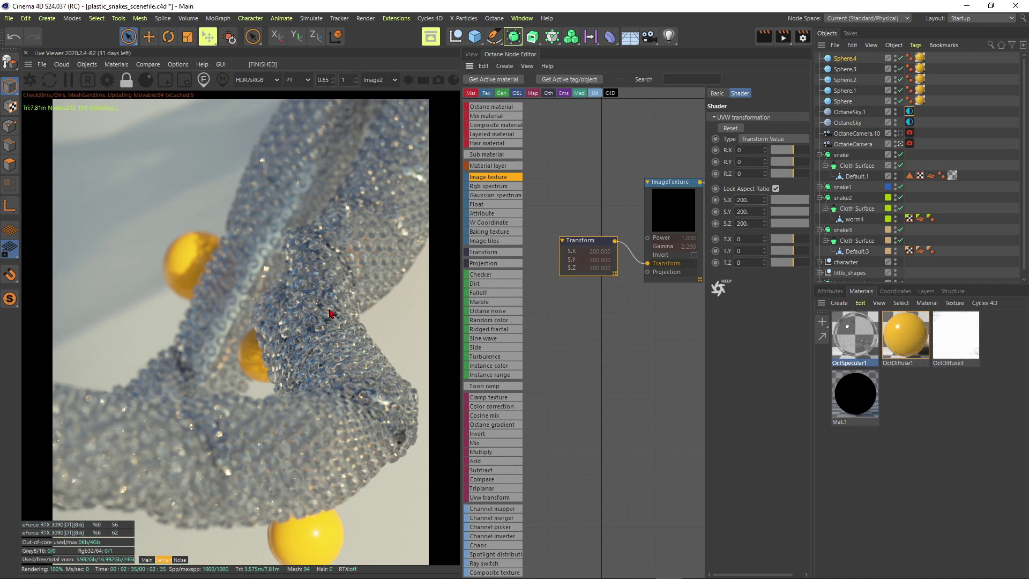
pyautogui.click(471, 54)
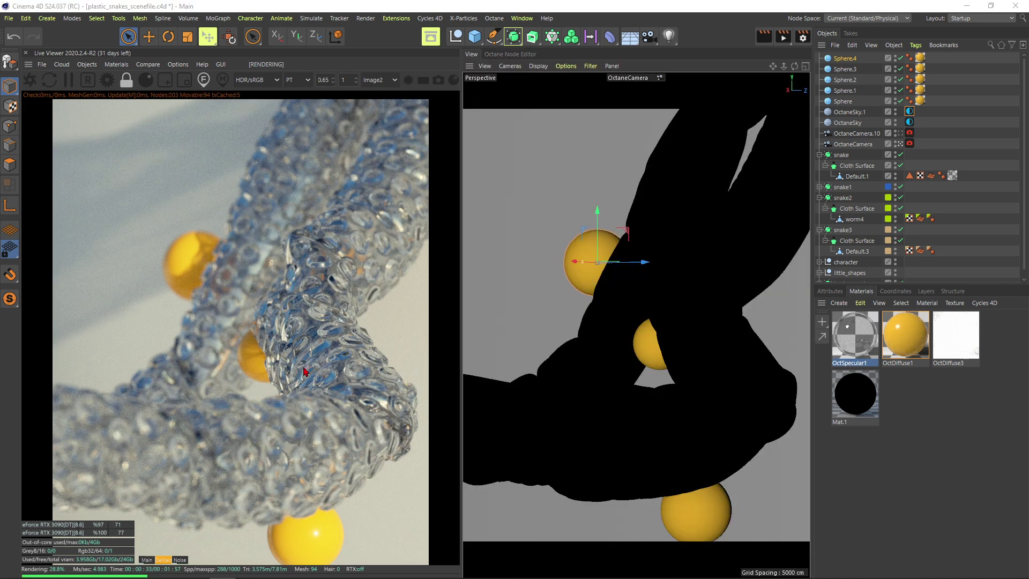
# Reopen the OctSpecular1 node graph and set the Displacement node's height to 0.75 cm
pyautogui.doubleClick(868, 343)
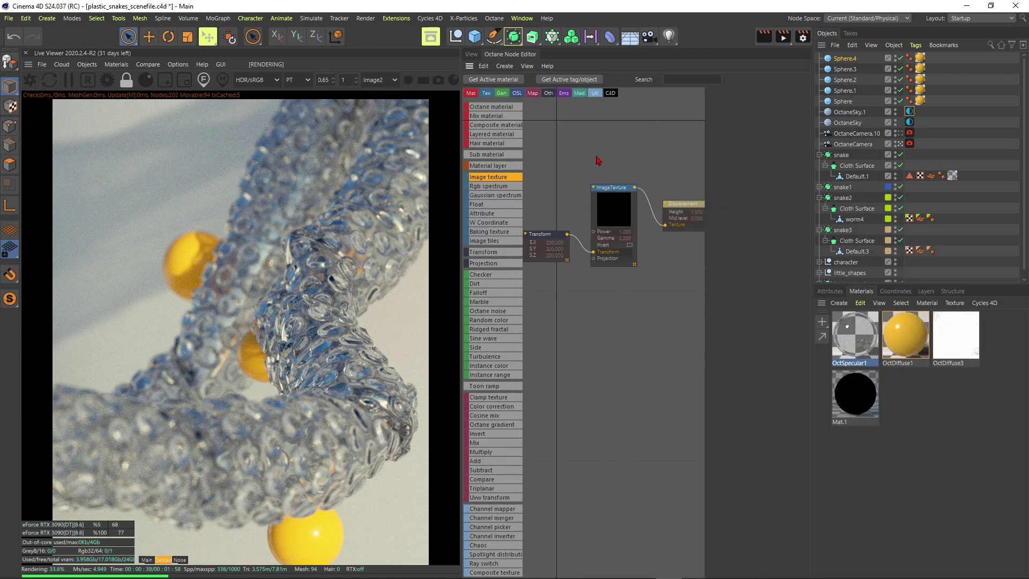
pyautogui.scroll(-1, 611, 171)
pyautogui.click(655, 213)
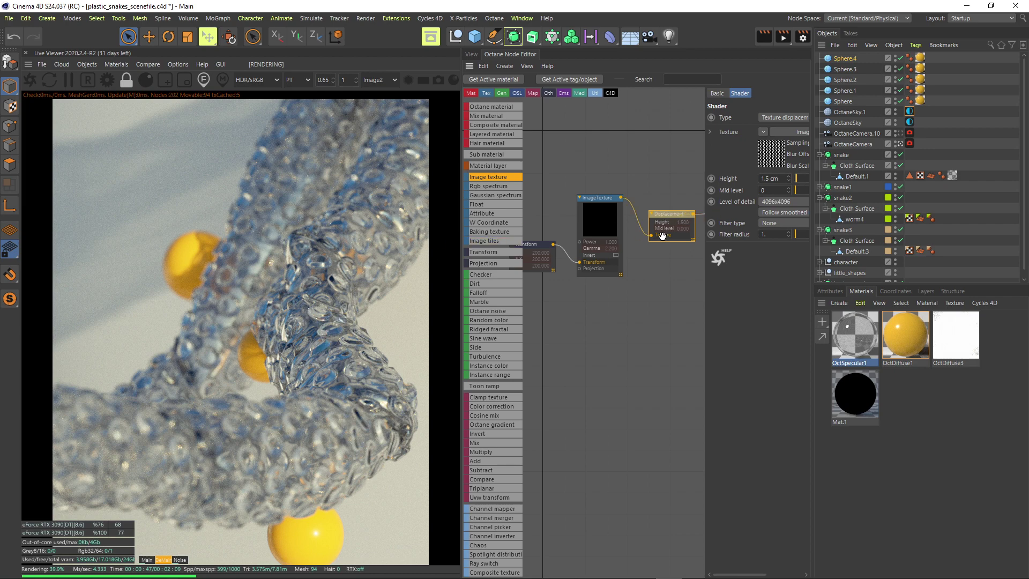
pyautogui.doubleClick(780, 178)
pyautogui.write('0')
pyautogui.press('BackSpace')
pyautogui.write(',75')
pyautogui.press('Return')
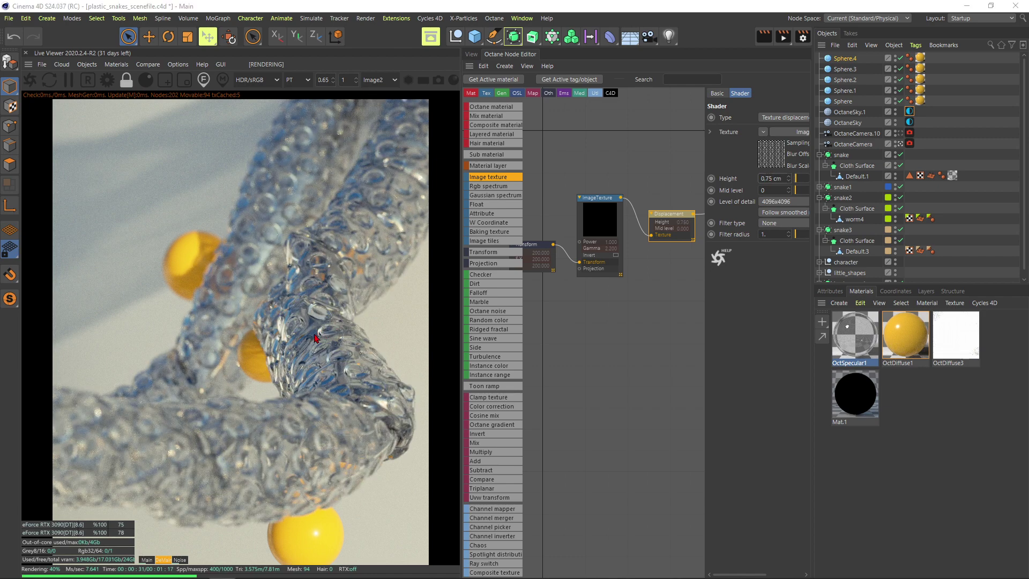
# Set the displacement texture's Transform scale to 70 on all axes
pyautogui.click(548, 261)
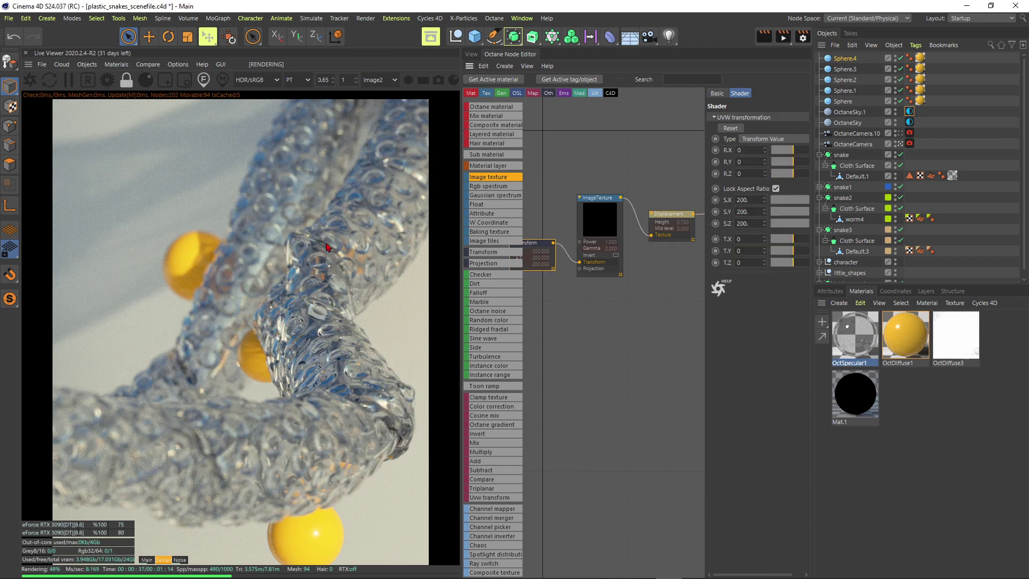
pyautogui.doubleClick(755, 199)
pyautogui.write('70')
pyautogui.press('Return')
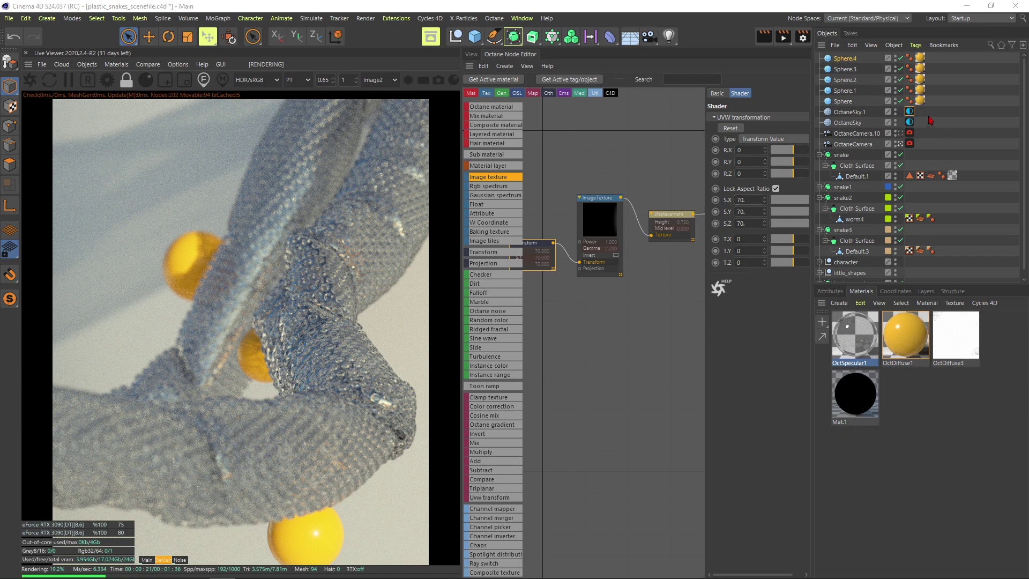
# Rotate the OctaneSky.1 environment texture to a RotX of about 0.449, trying several angles against the live render
pyautogui.click(832, 293)
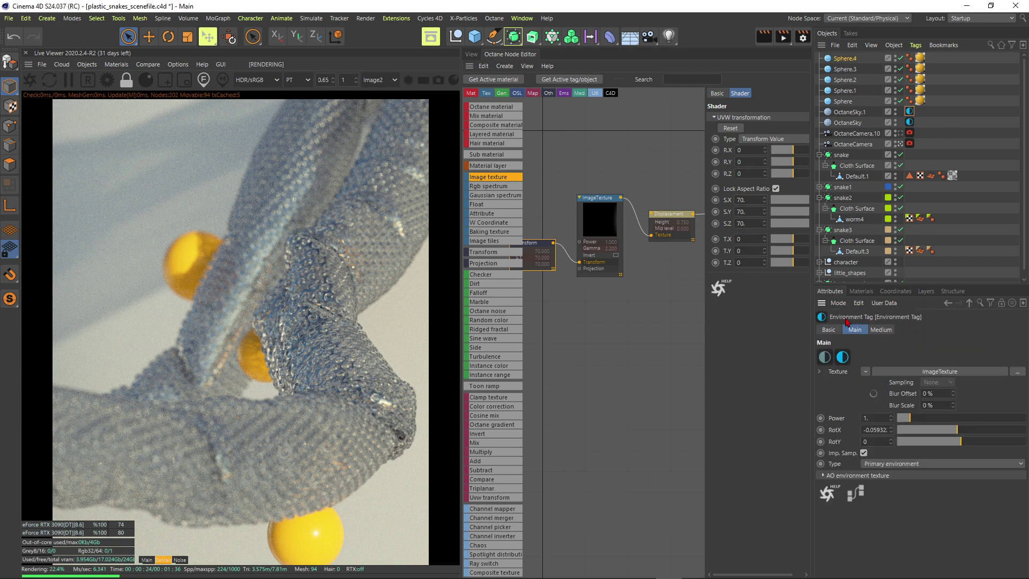
pyautogui.click(941, 431)
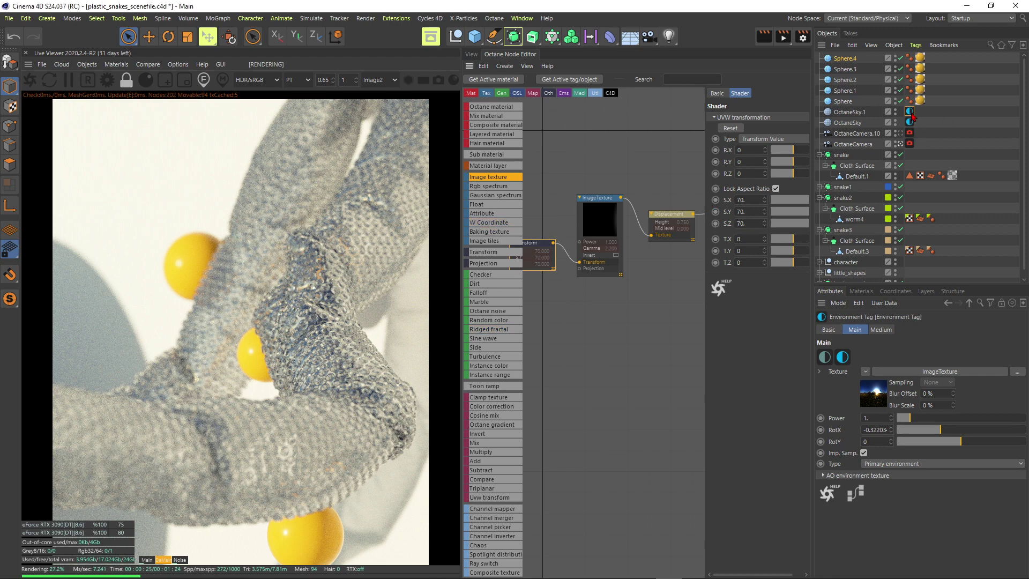
pyautogui.click(983, 430)
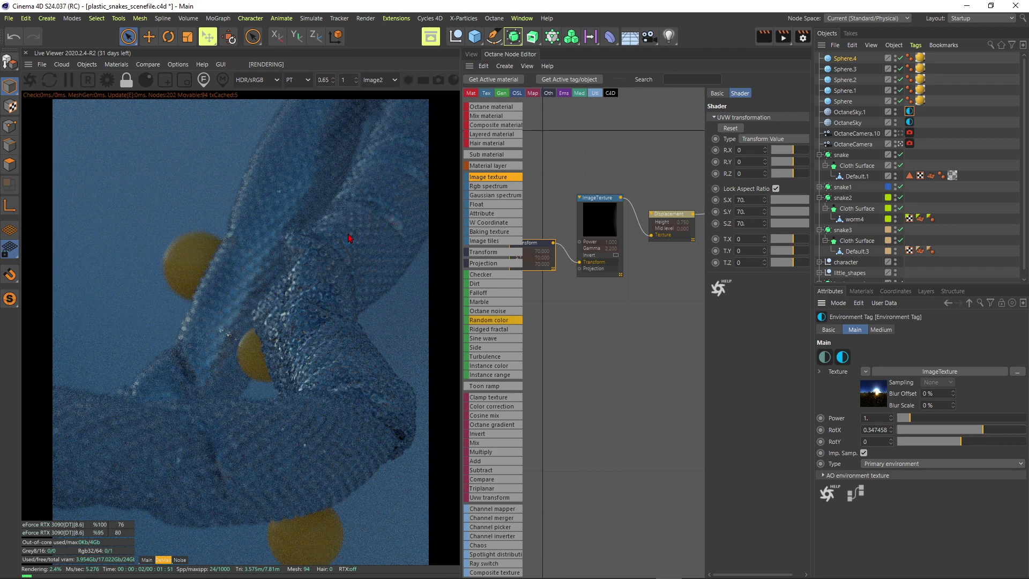
pyautogui.click(988, 431)
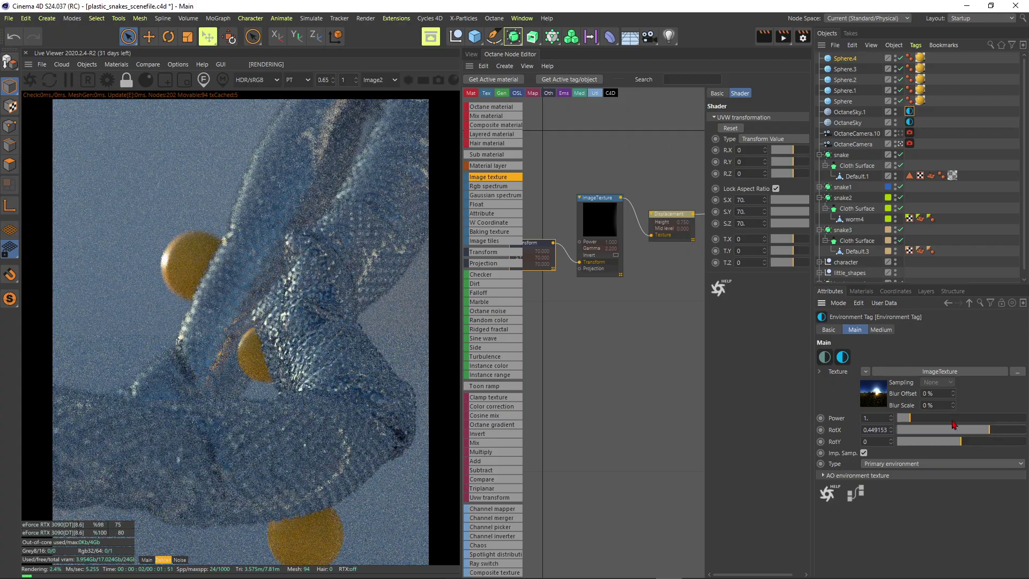
pyautogui.click(996, 431)
pyautogui.click(990, 431)
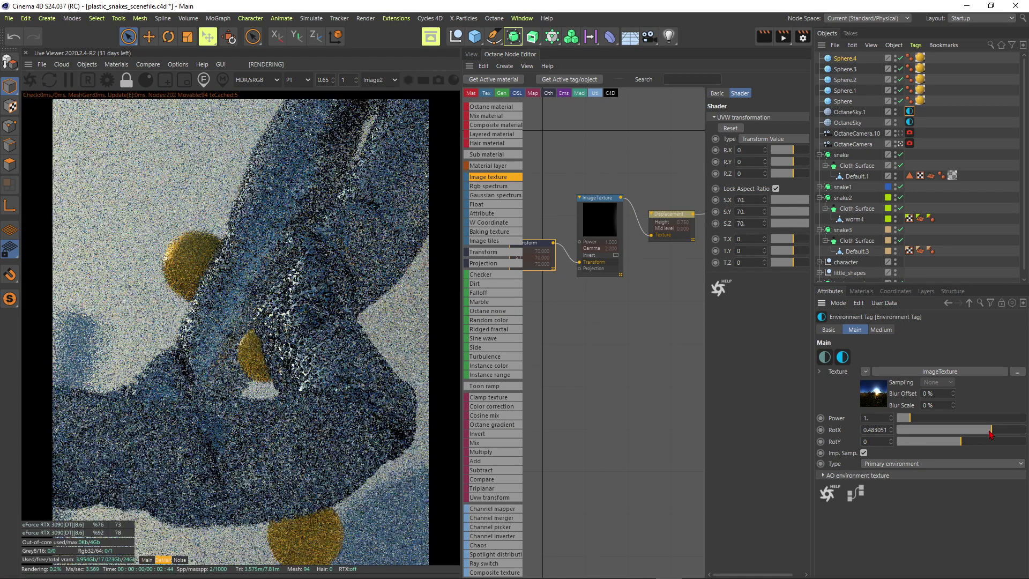
pyautogui.moveTo(990, 432); pyautogui.dragTo(989, 431)
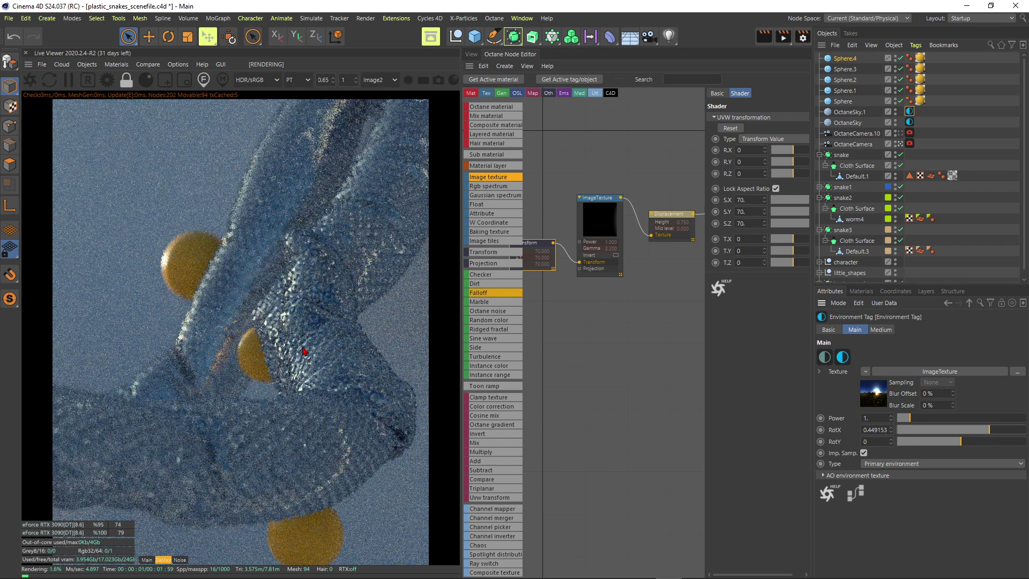
# Show the Index settings of the OctSpecular1 material and store the current render buffer for comparison
pyautogui.click(627, 137)
pyautogui.moveTo(686, 177); pyautogui.dragTo(595, 199, button='middle')
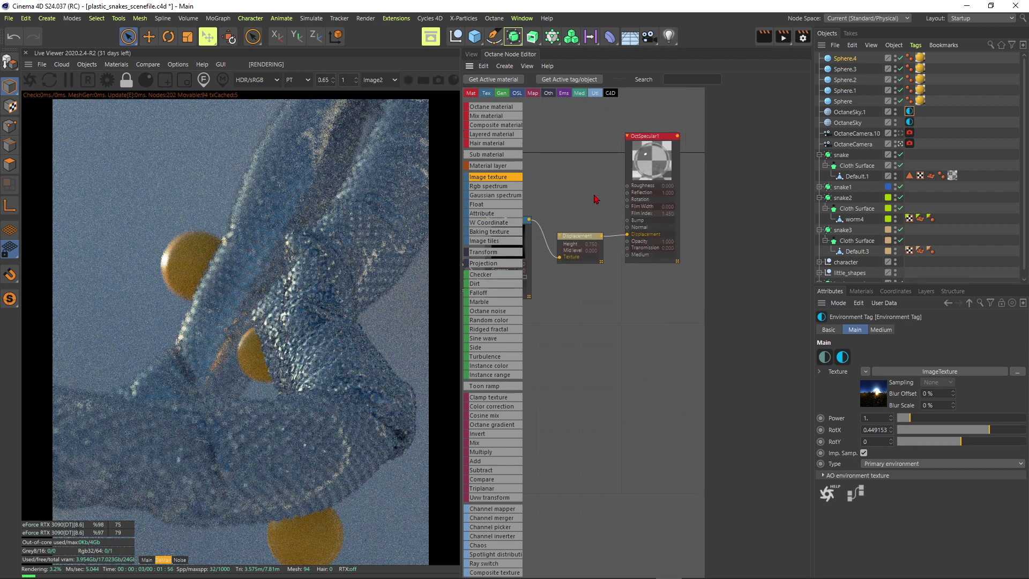
pyautogui.click(650, 137)
pyautogui.click(723, 145)
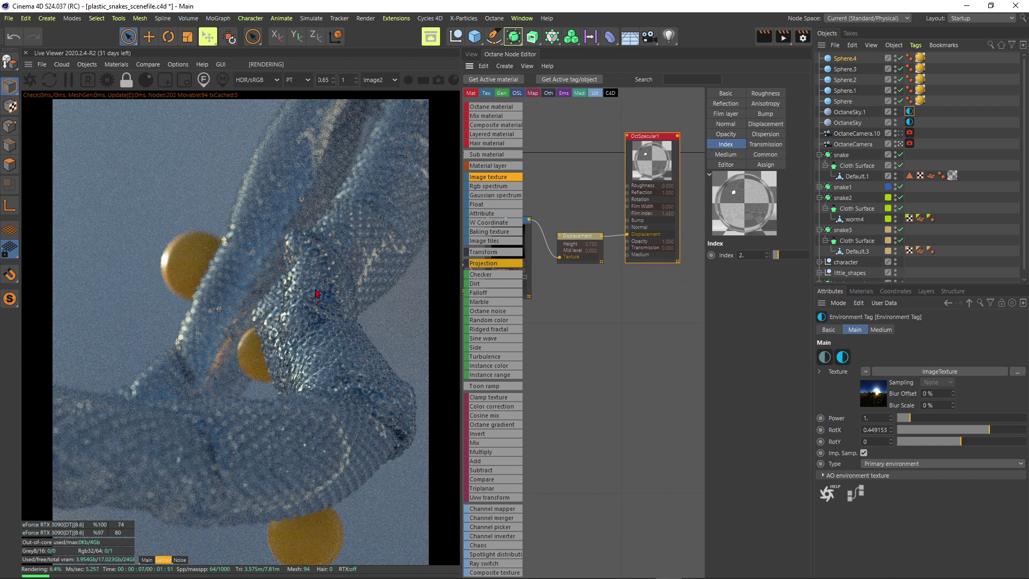
pyautogui.click(148, 64)
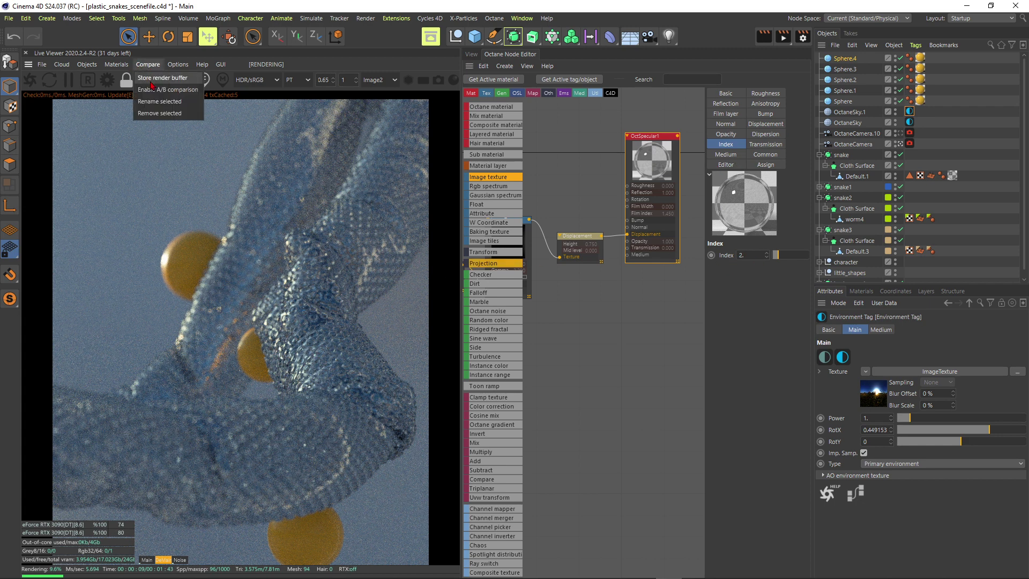
pyautogui.click(161, 78)
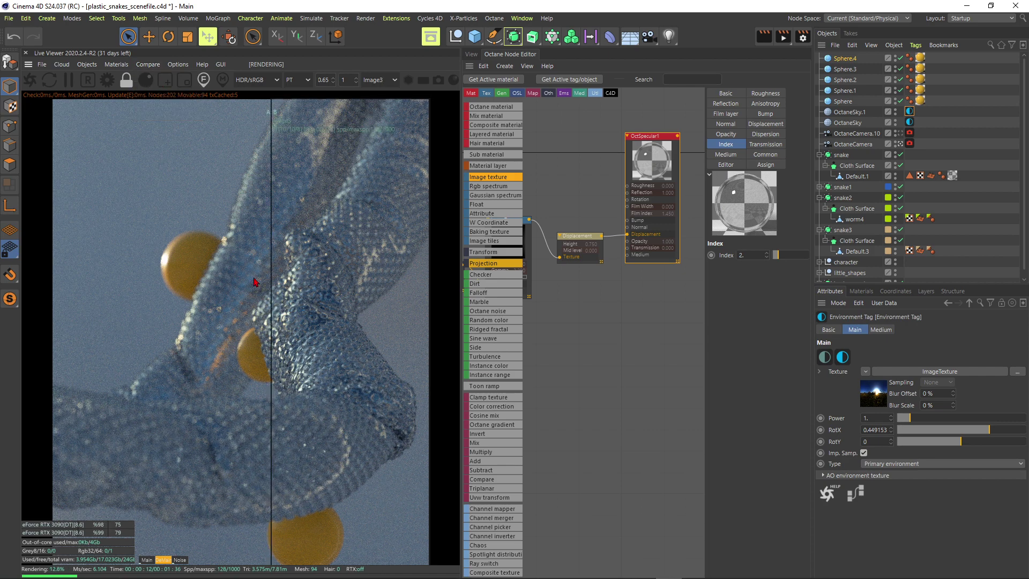
# Set the OctSpecular1 index to 1.3 and sweep the comparison divider across the snake to compare with the stored render
pyautogui.click(749, 254)
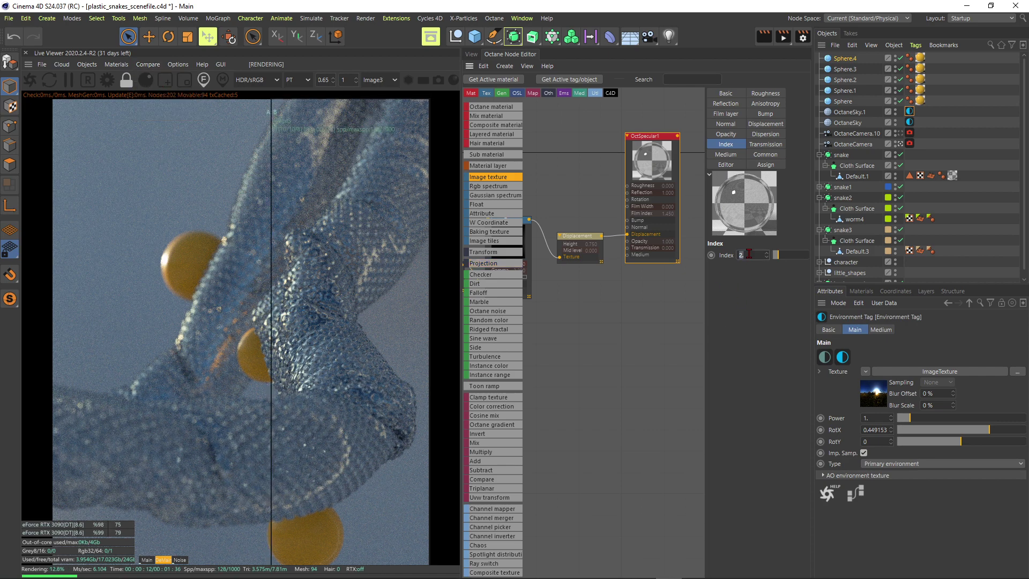
pyautogui.write('1')
pyautogui.press('Return')
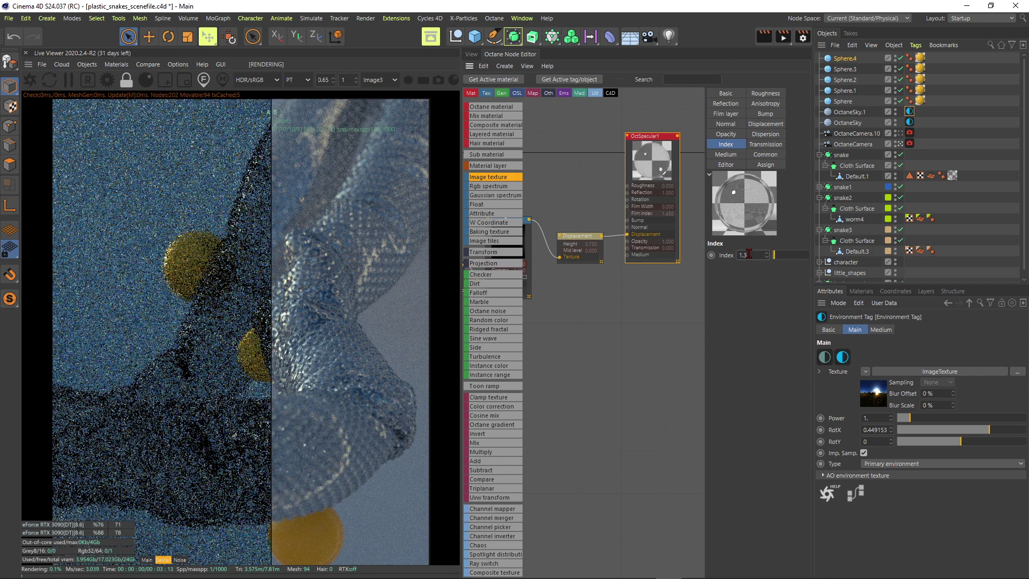
pyautogui.moveTo(272, 228); pyautogui.dragTo(324, 228)
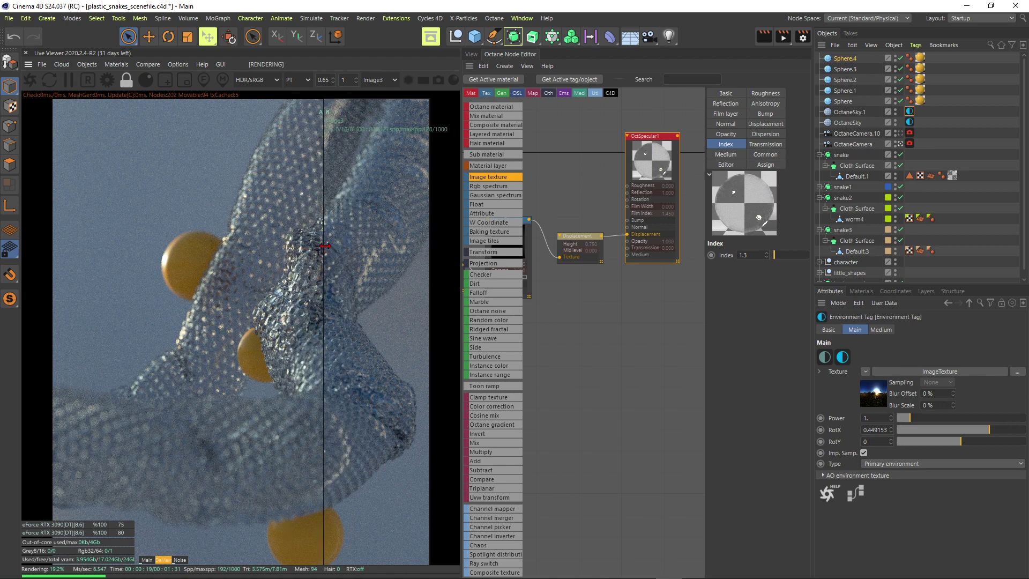
pyautogui.moveTo(325, 246); pyautogui.dragTo(409, 234)
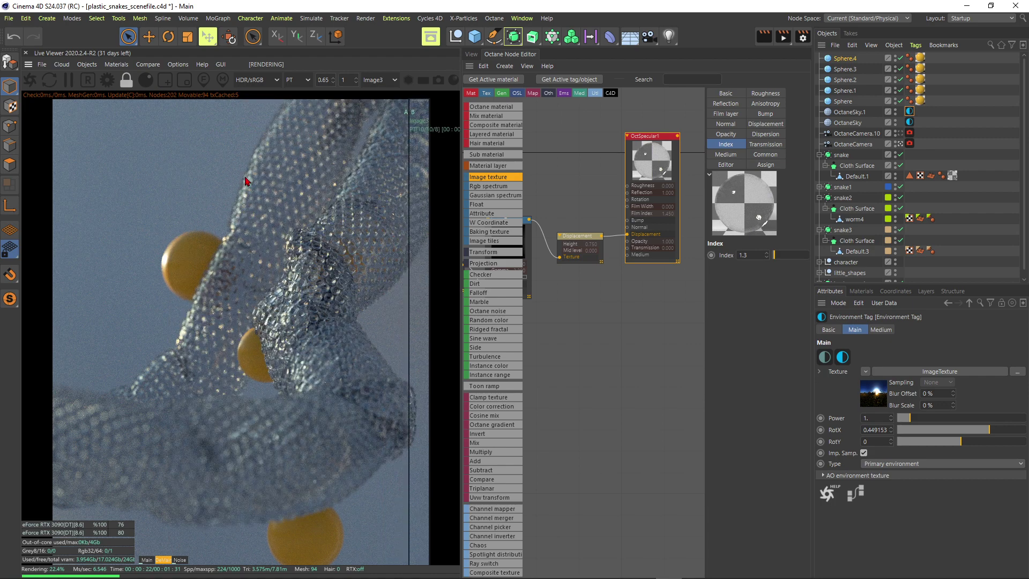
# Set the material's index to 3 and compare the result with the stored render
pyautogui.moveTo(408, 241); pyautogui.dragTo(320, 225)
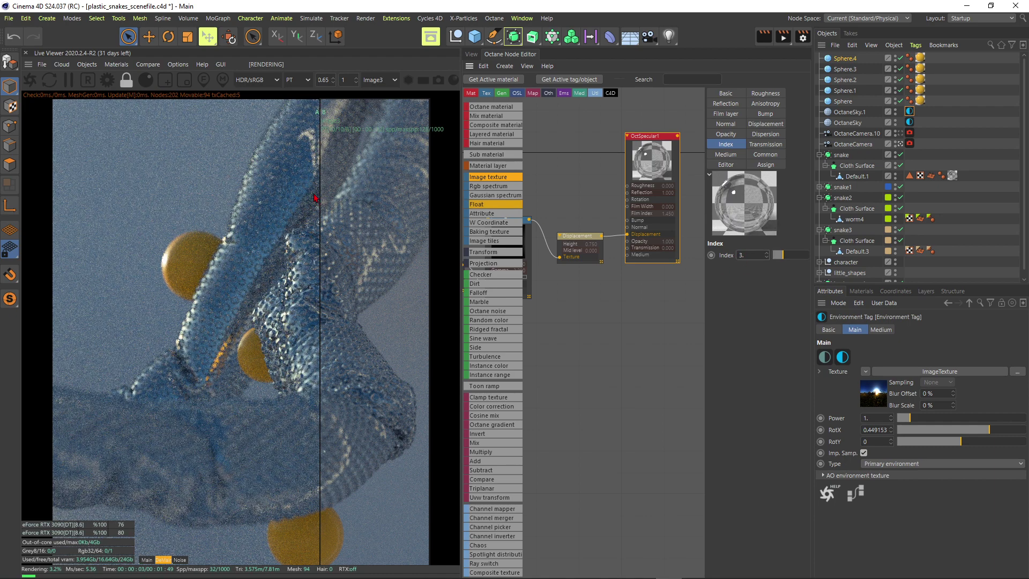
pyautogui.moveTo(317, 197); pyautogui.dragTo(387, 198)
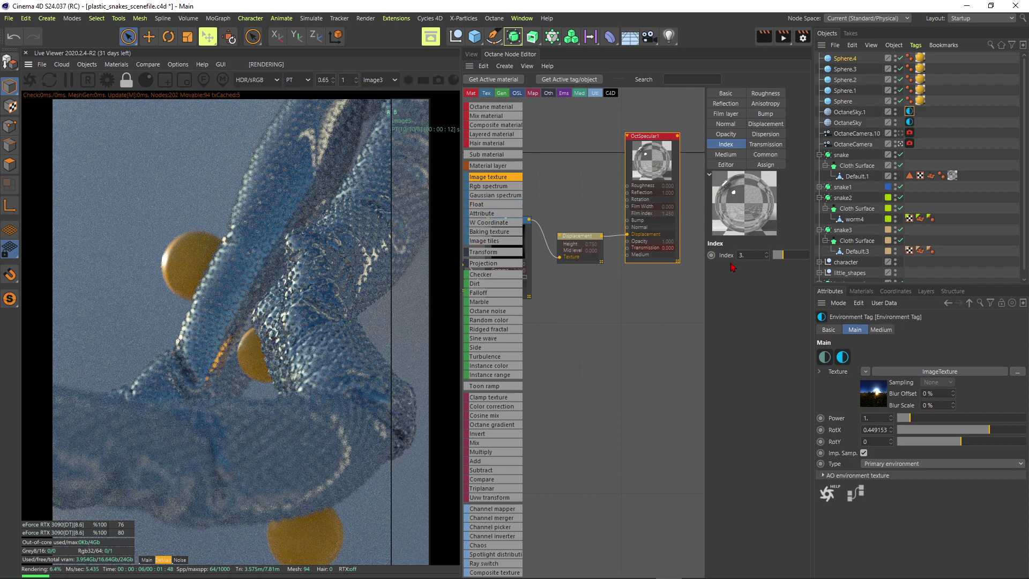
# Return the material's index to 1.3 and move the comparison divider over the wrinkled fold
pyautogui.click(751, 254)
pyautogui.write('.3')
pyautogui.press('Return')
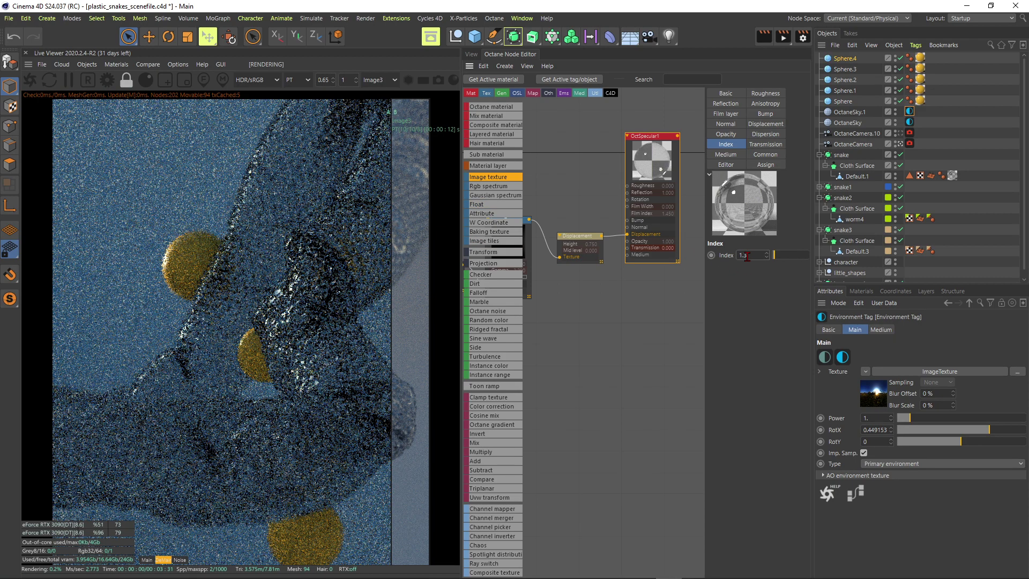
pyautogui.moveTo(392, 227); pyautogui.dragTo(349, 225)
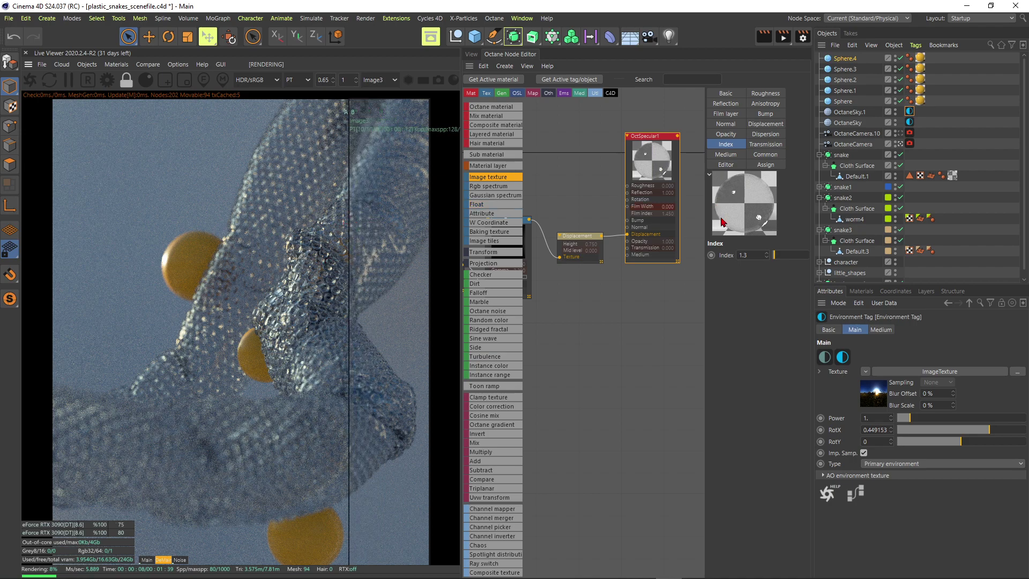
# Set the index to 1.6 and move the comparison divider toward the edge of the snake
pyautogui.click(748, 255)
pyautogui.press('BackSpace')
pyautogui.write('6')
pyautogui.press('Return')
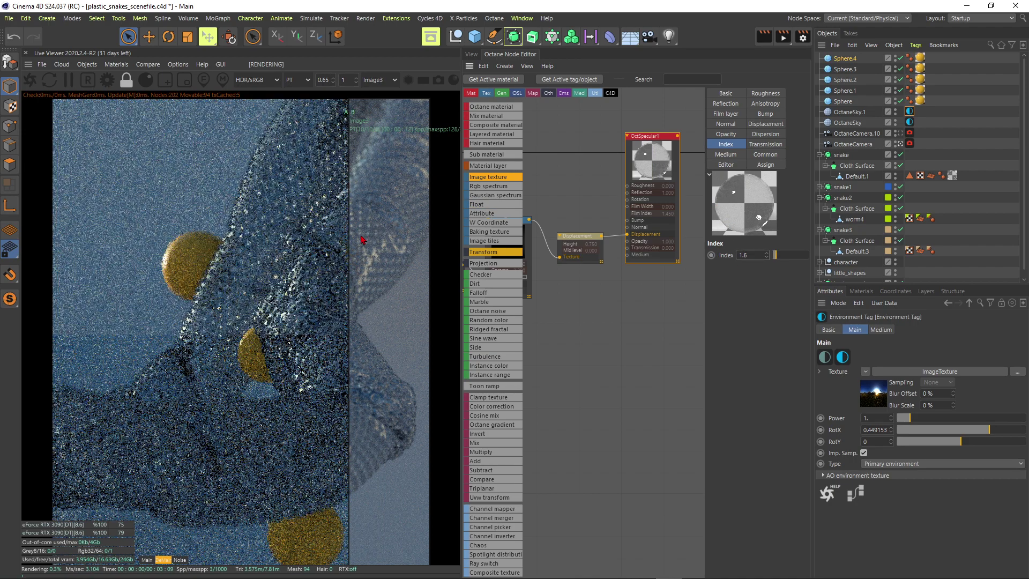
pyautogui.moveTo(350, 247); pyautogui.dragTo(400, 210)
# Set the OctSpecular1 material's index to 2
pyautogui.doubleClick(744, 256)
pyautogui.write('22')
pyautogui.press('Return')
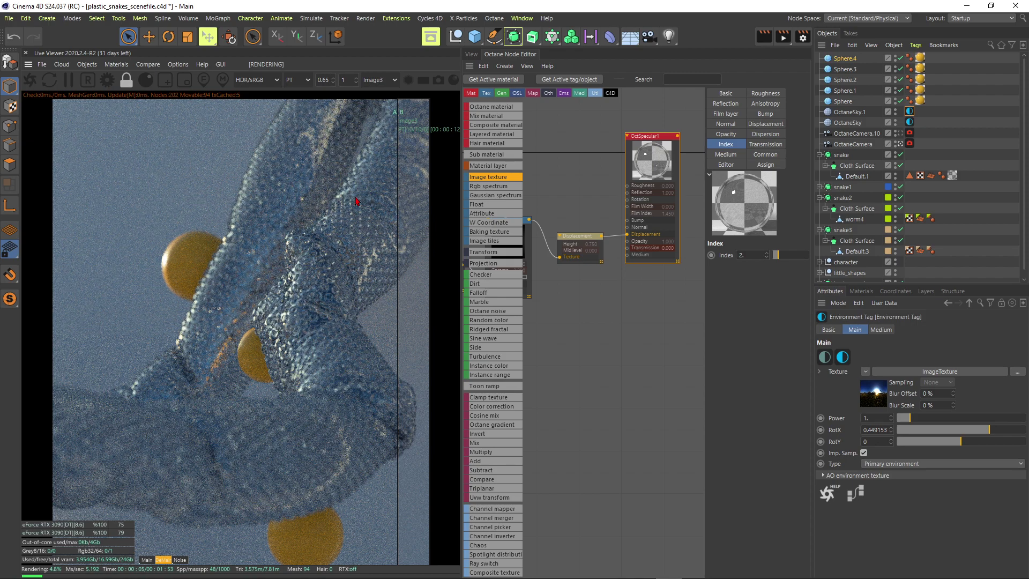
# Set the OctSpecular1 material's index to 1.5
pyautogui.click(749, 256)
pyautogui.write('1.5')
pyautogui.press('Return')
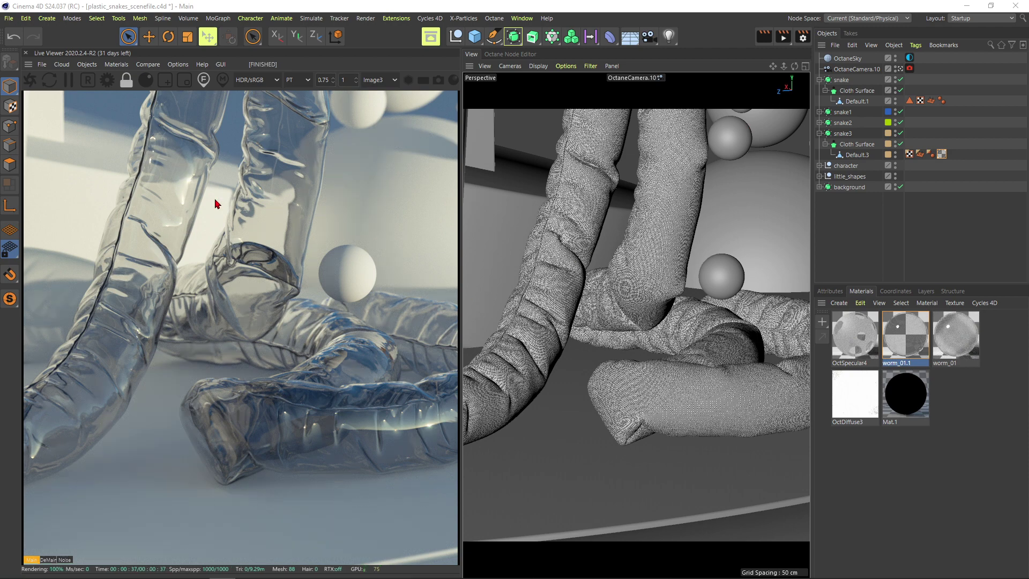
# Store the current render for comparison and set the worm_01.1 material's roughness float to 0.03
pyautogui.doubleClick(911, 338)
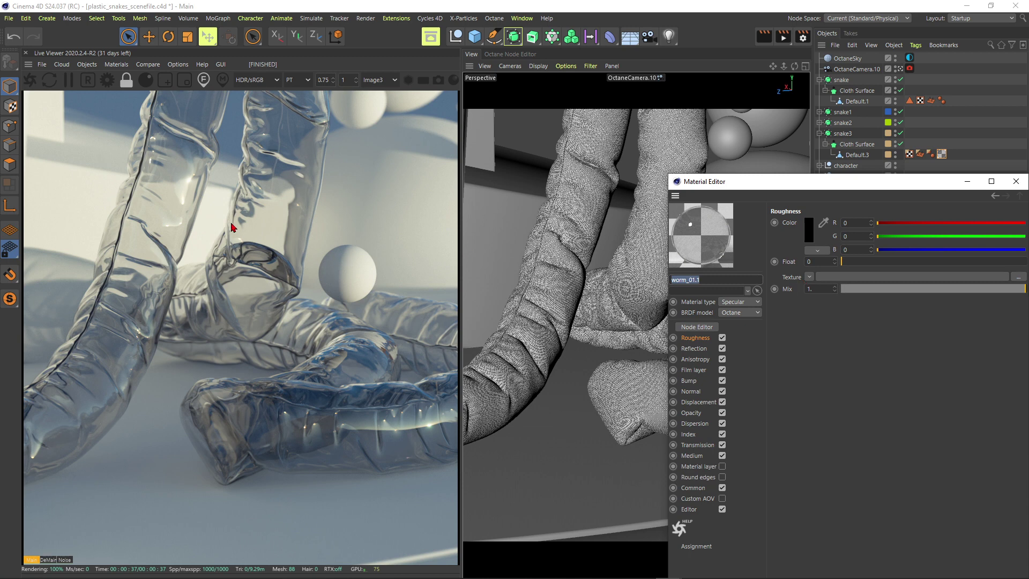
pyautogui.click(148, 65)
pyautogui.click(161, 77)
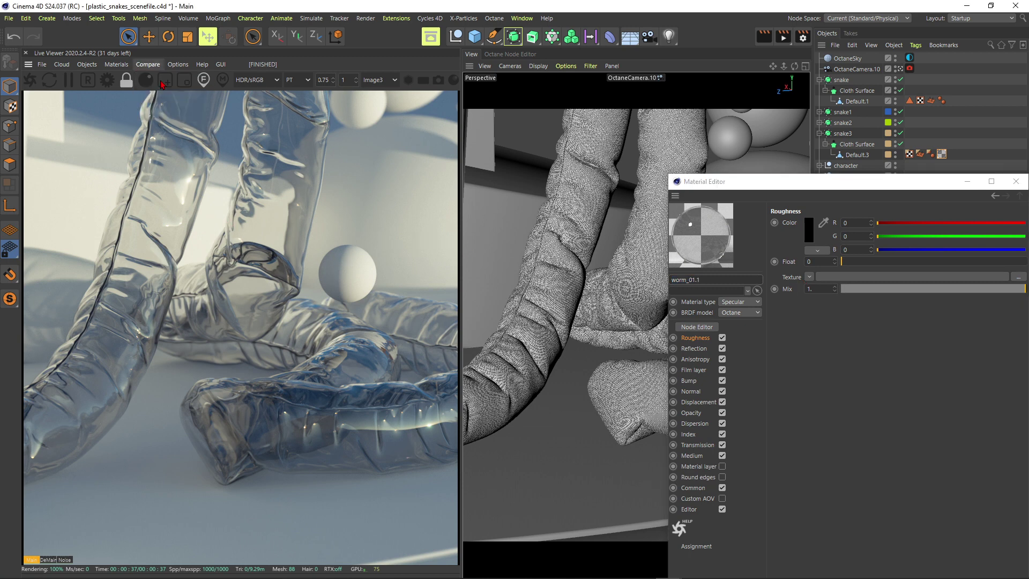
pyautogui.click(813, 260)
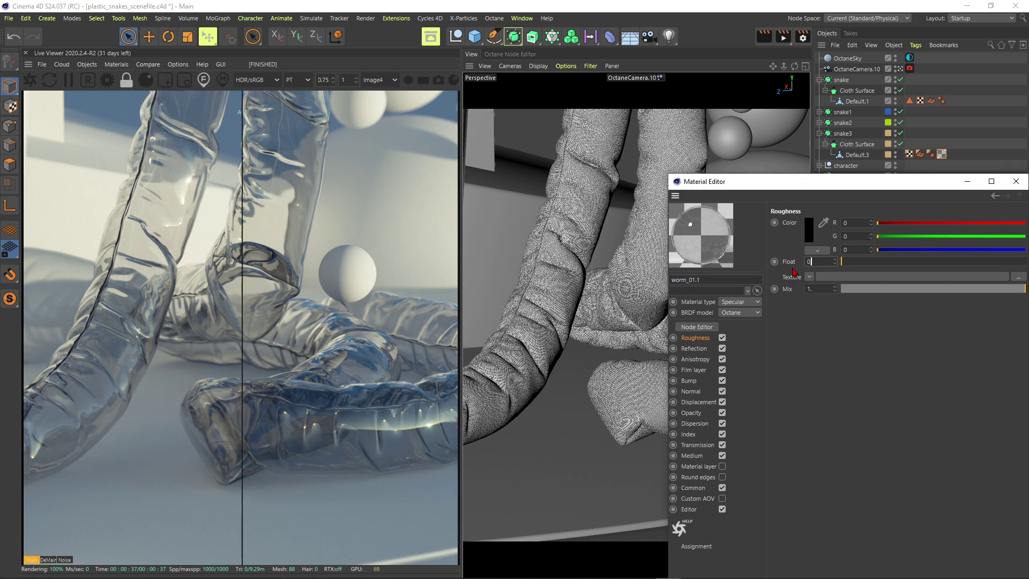
pyautogui.press('Return')
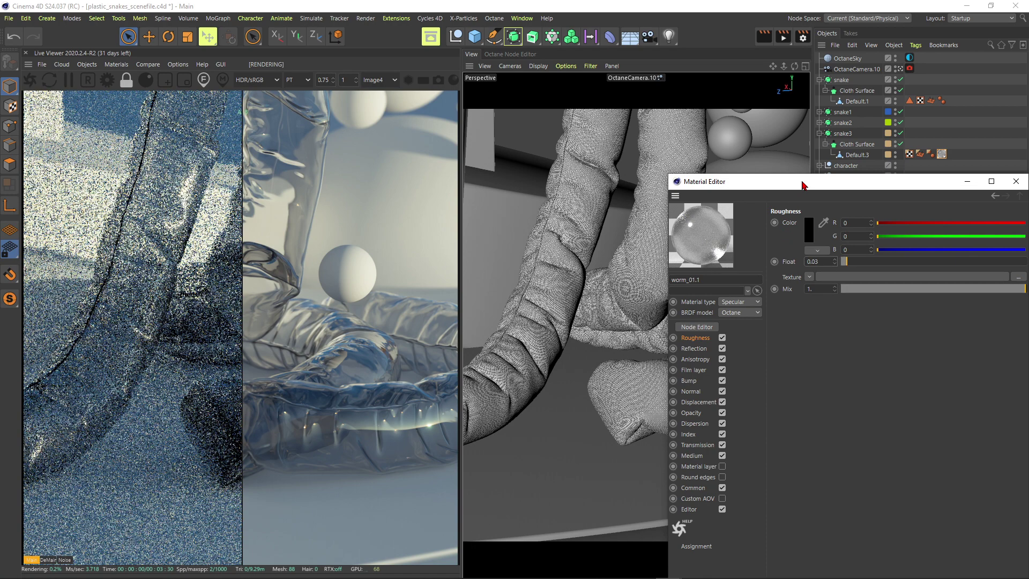
pyautogui.moveTo(745, 184); pyautogui.dragTo(665, 157)
# Sweep the comparison divider across the hanging snakes to compare the rougher foil with the stored clear render
pyautogui.moveTo(254, 243); pyautogui.dragTo(276, 257)
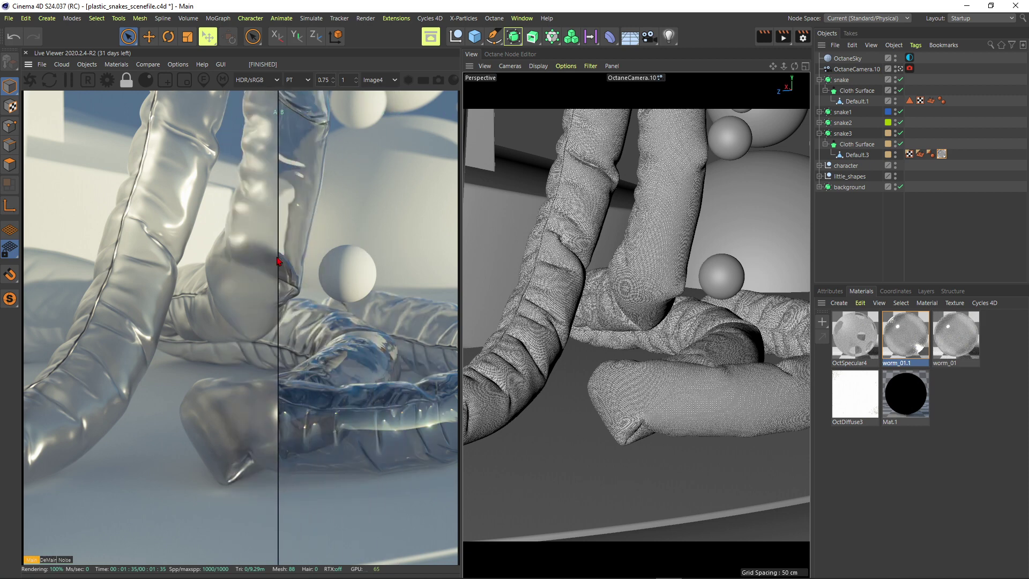
pyautogui.moveTo(277, 238); pyautogui.dragTo(186, 226)
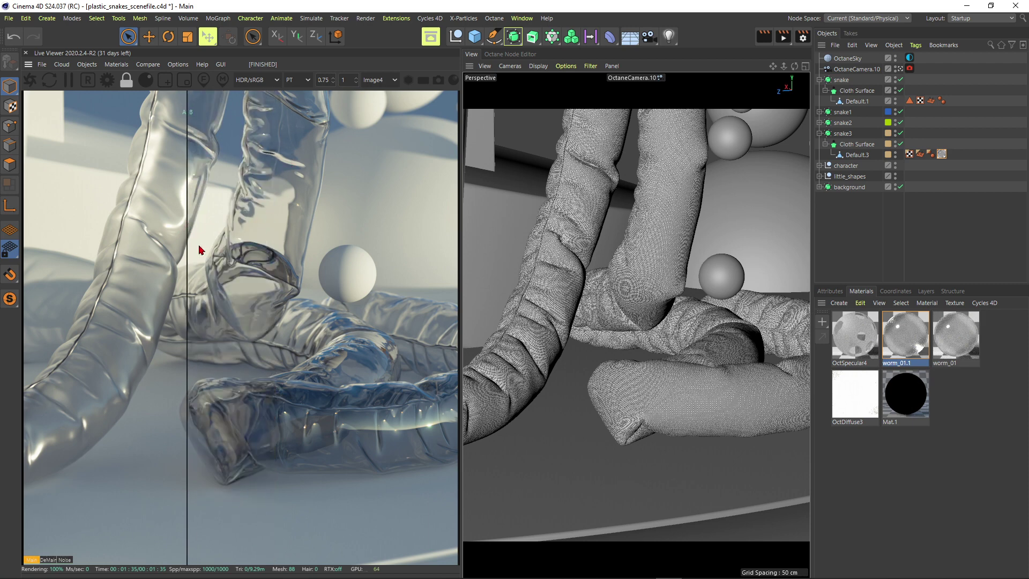
pyautogui.moveTo(188, 246); pyautogui.dragTo(257, 252)
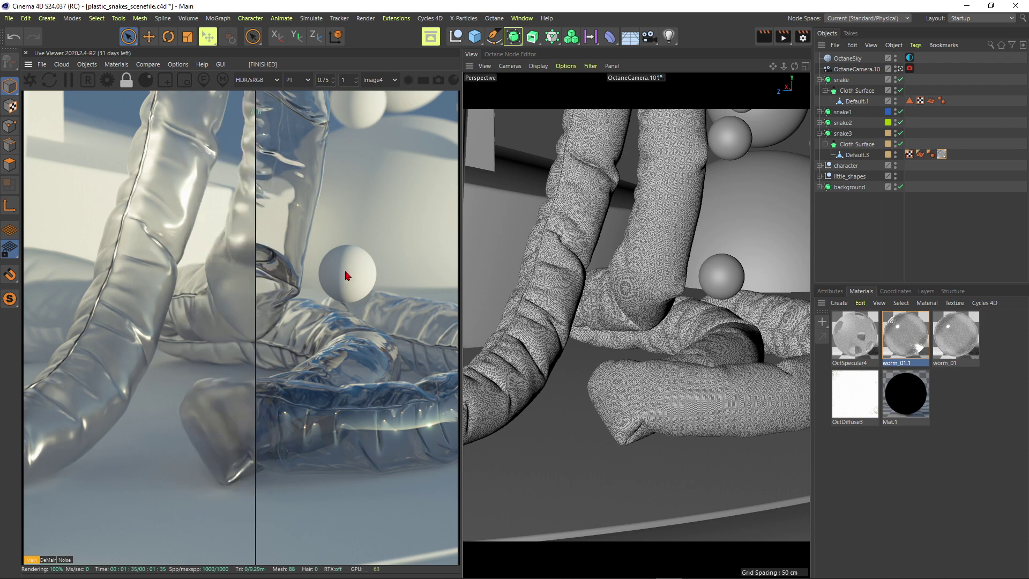
# Open worm_01.1's node graph and inspect the file name of the StainsLiquidGeneric012 surface imperfection image texture
pyautogui.doubleClick(903, 338)
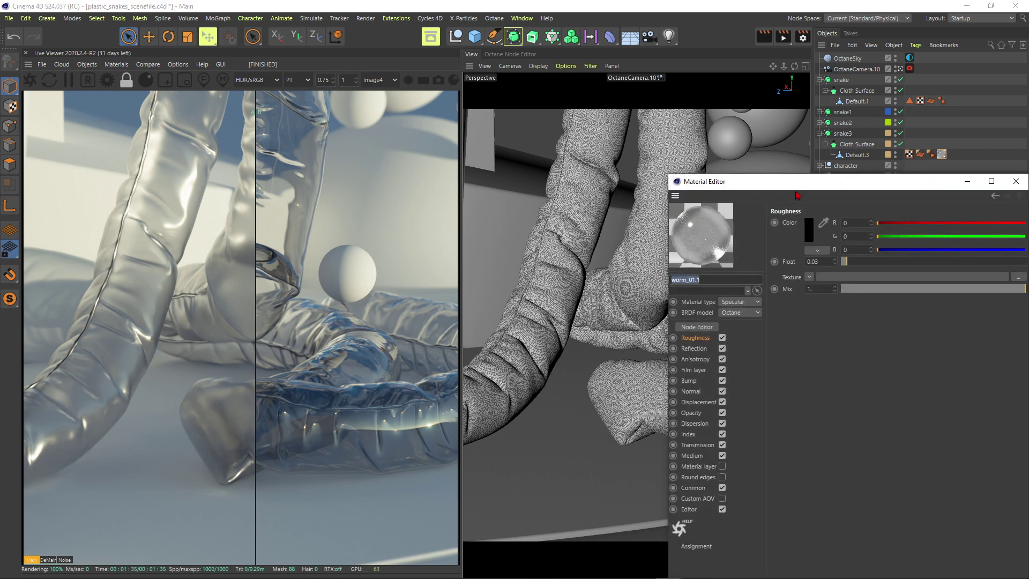
pyautogui.click(584, 306)
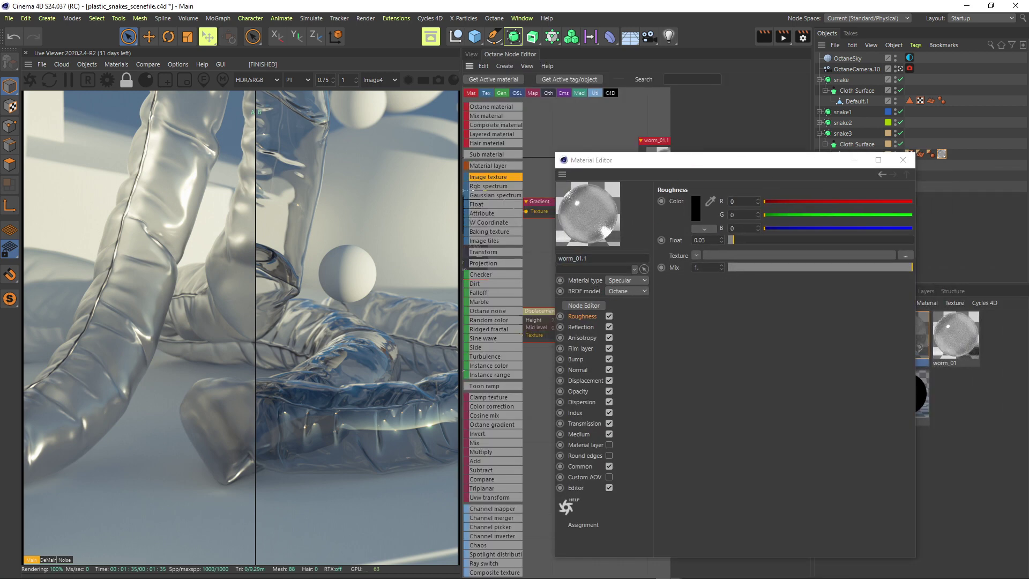
pyautogui.click(541, 215)
pyautogui.moveTo(545, 181); pyautogui.dragTo(649, 179, button='middle')
pyautogui.click(569, 185)
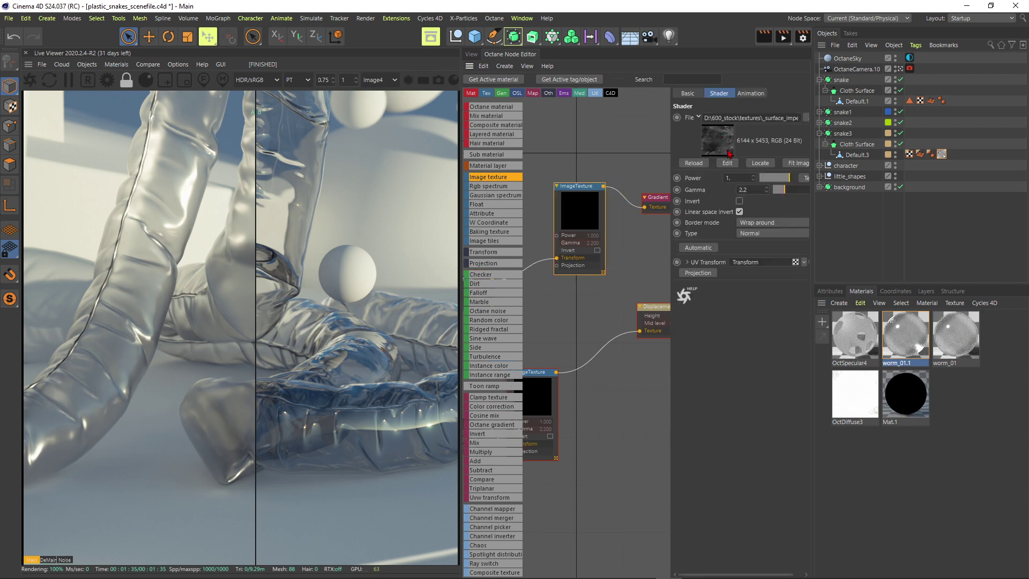
pyautogui.click(743, 118)
pyautogui.moveTo(771, 120)
pyautogui.mouseDown()
pyautogui.moveTo(784, 120)
pyautogui.moveTo(723, 129)
pyautogui.moveTo(782, 119)
pyautogui.mouseUp()
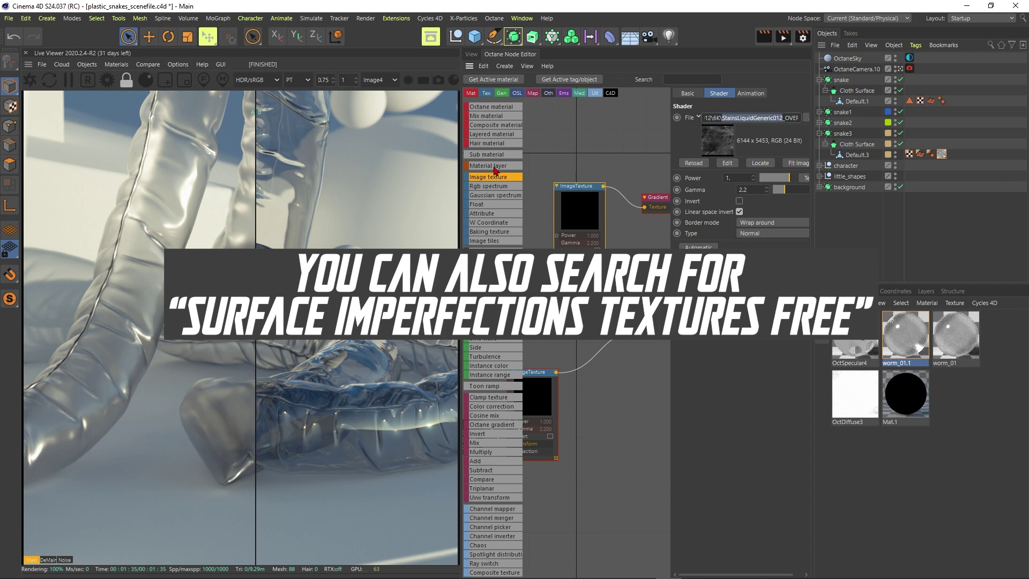
# Connect the stains image texture directly to the material's Roughness input and move the comparison divider past the hanging snakes
pyautogui.moveTo(569, 174); pyautogui.dragTo(654, 200)
pyautogui.scroll(-3, 575, 181)
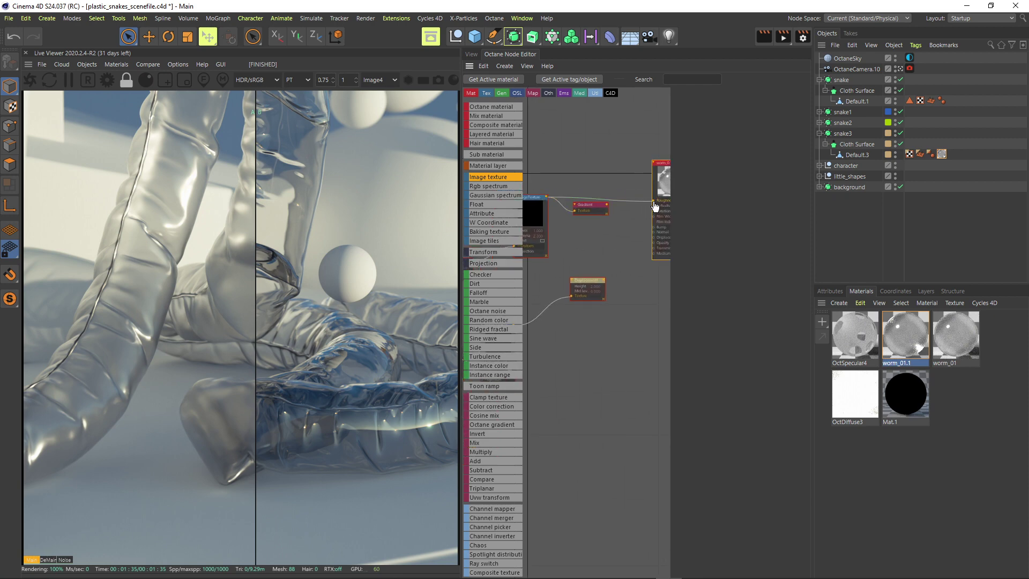
pyautogui.moveTo(381, 278); pyautogui.dragTo(373, 278)
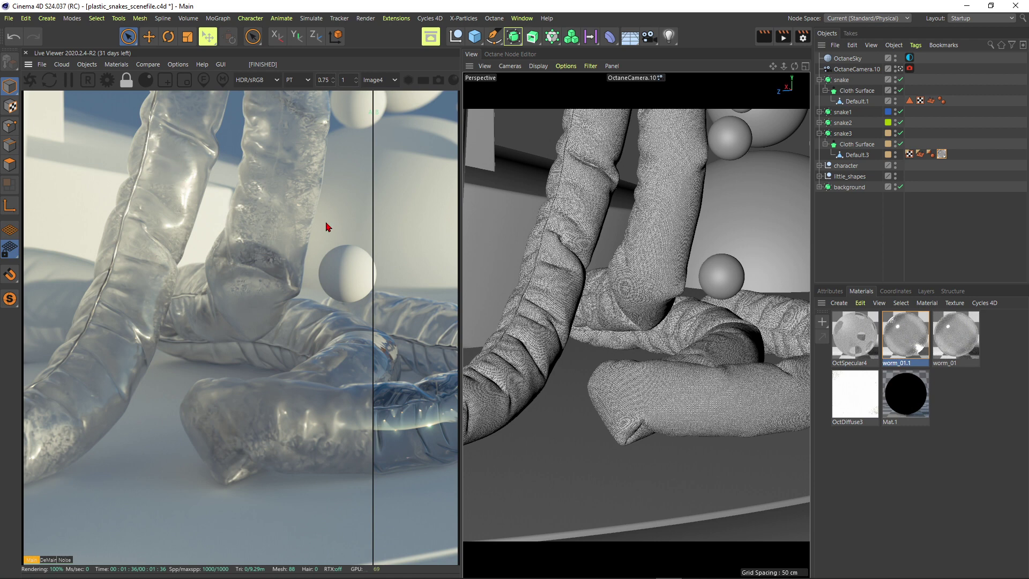
pyautogui.moveTo(376, 204); pyautogui.dragTo(380, 182)
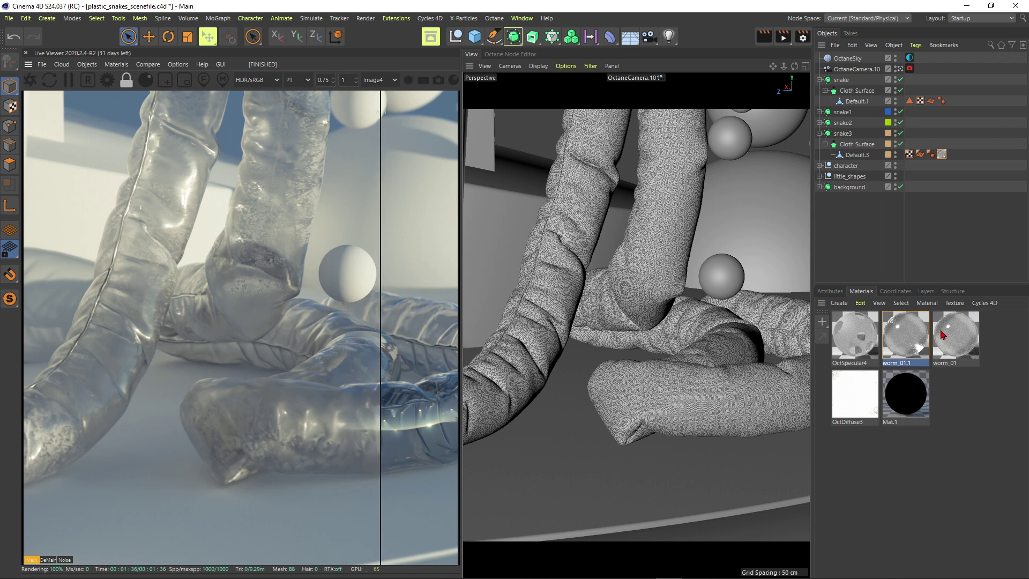
# Reopen worm_01.1's node graph and move the Gradient node's black knot closer to the white knot
pyautogui.doubleClick(904, 338)
pyautogui.click(696, 326)
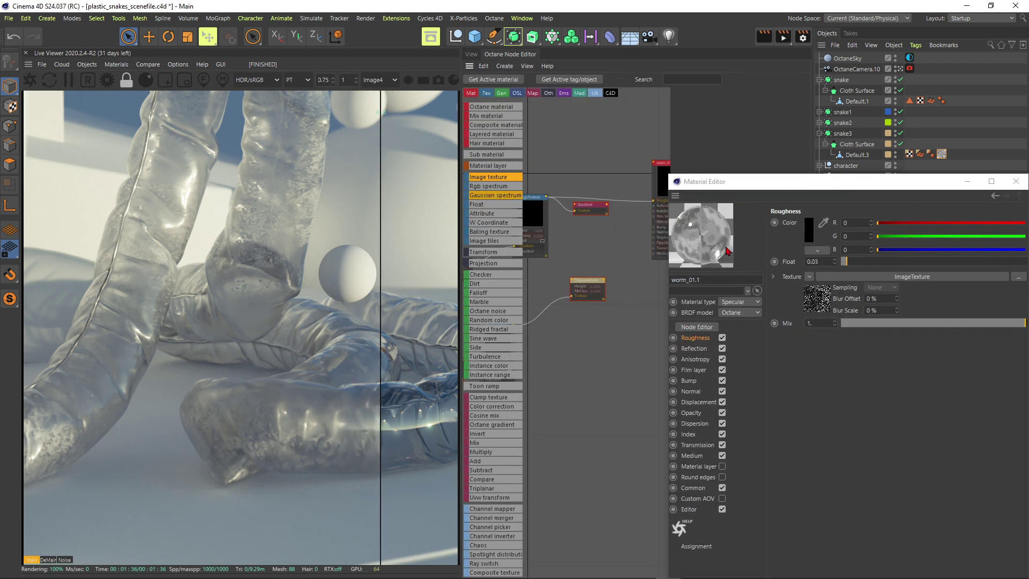
pyautogui.click(1015, 181)
pyautogui.scroll(2, 571, 190)
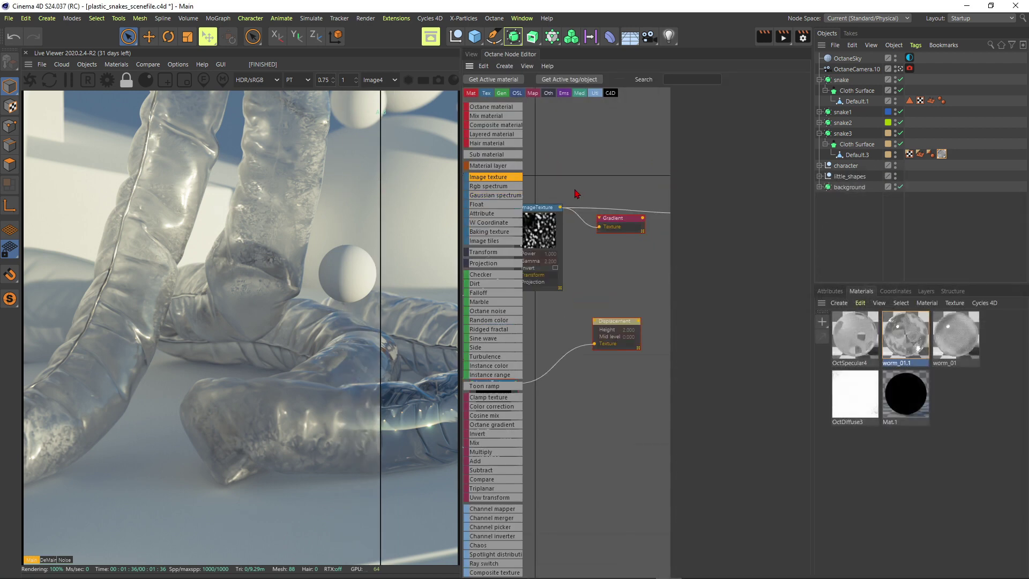
pyautogui.scroll(-3, 571, 190)
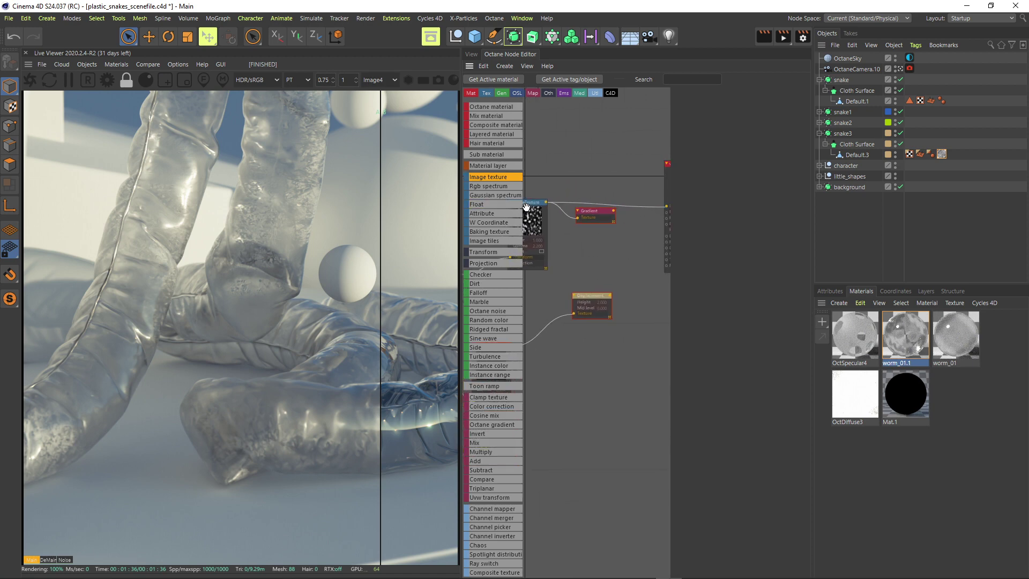
pyautogui.click(598, 214)
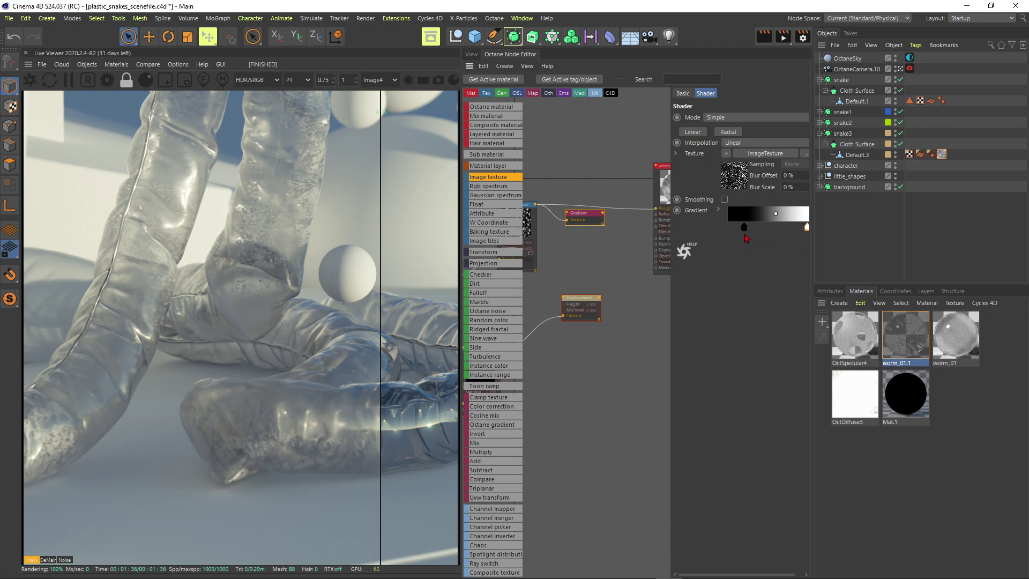
pyautogui.moveTo(746, 228); pyautogui.dragTo(765, 227)
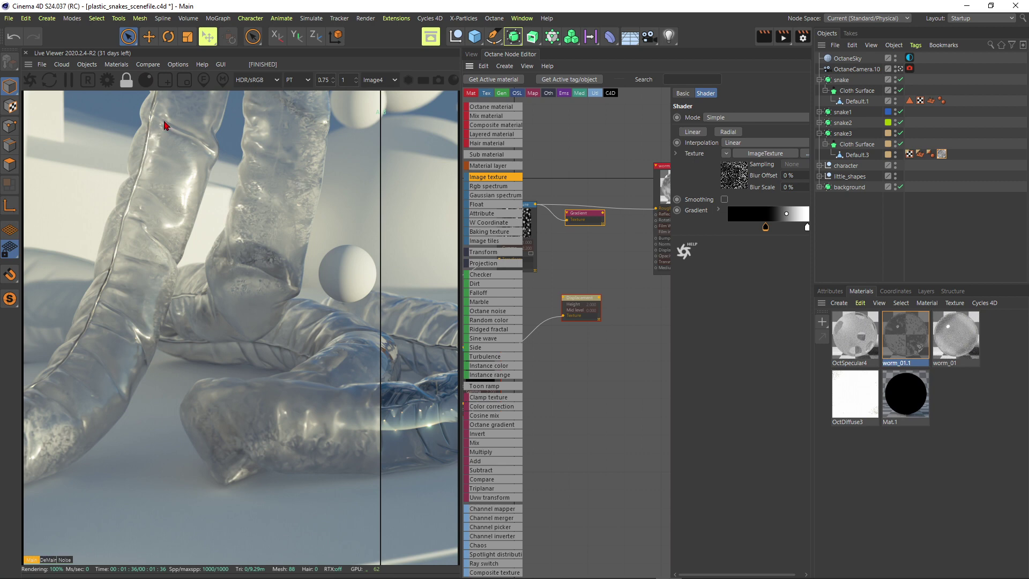
# Store the stained render for comparison and connect the Gradient node to the material's Roughness input
pyautogui.click(143, 64)
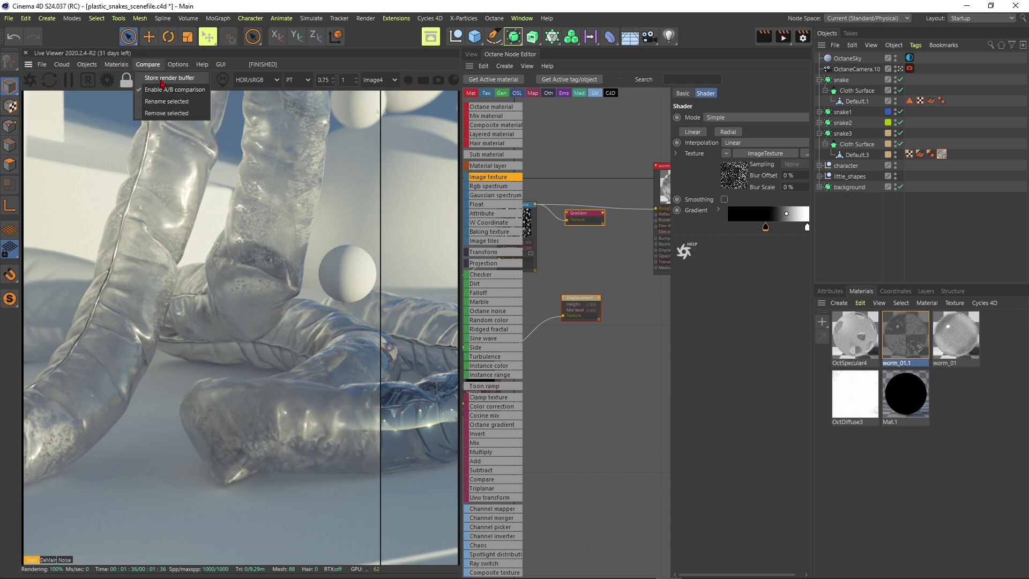
pyautogui.click(156, 78)
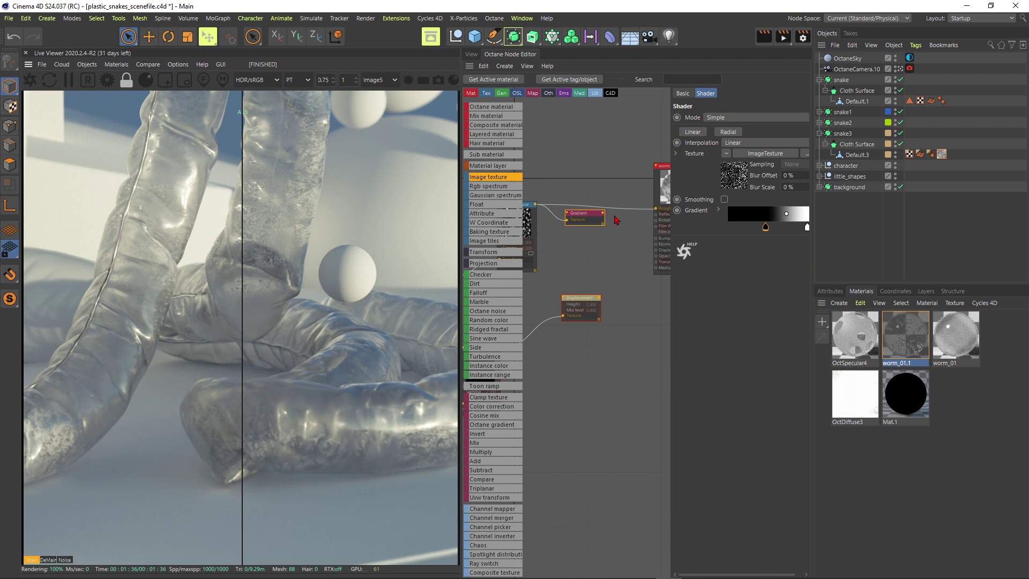
pyautogui.moveTo(603, 213); pyautogui.dragTo(656, 209)
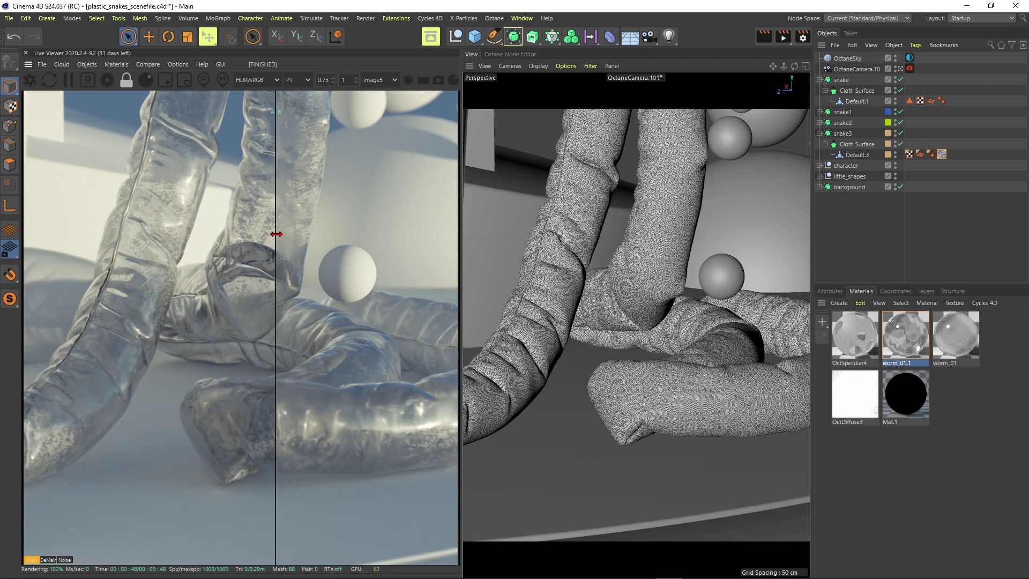
pyautogui.moveTo(277, 232); pyautogui.dragTo(333, 223)
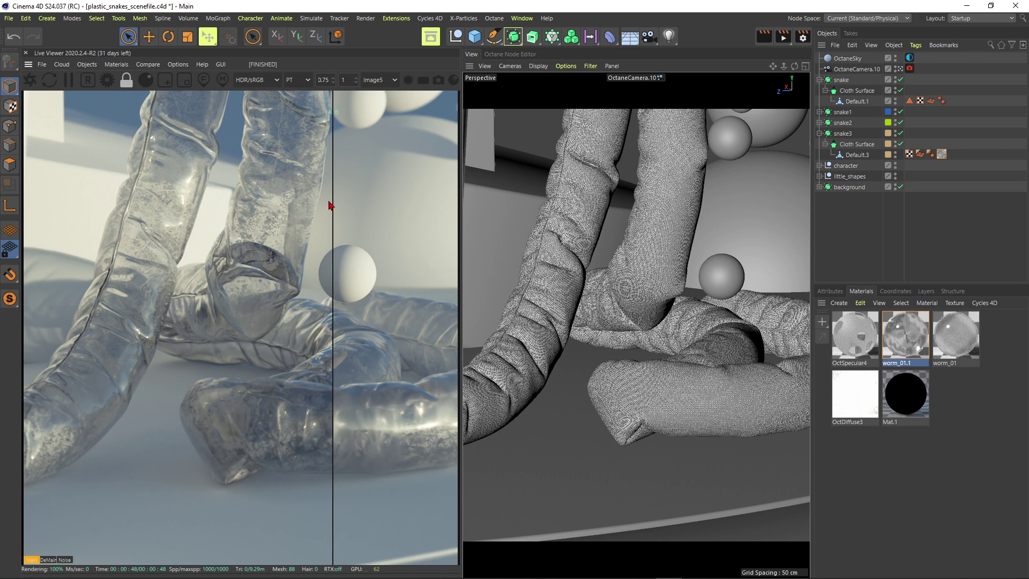
pyautogui.moveTo(333, 202); pyautogui.dragTo(283, 202)
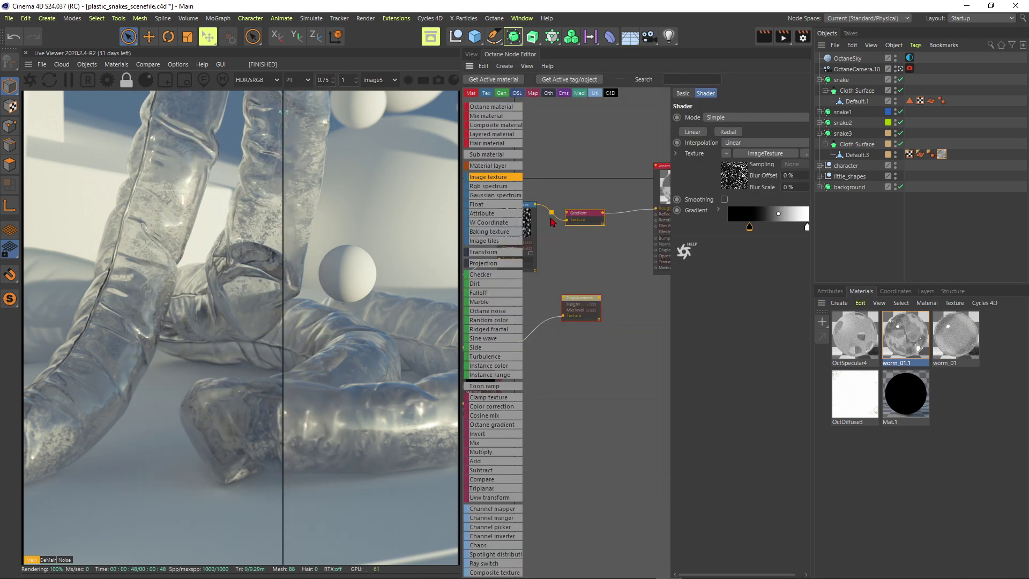
# Lighten the gradient's black knot to a value of 44% and sweep the comparison divider across the snakes
pyautogui.moveTo(524, 210); pyautogui.dragTo(603, 216)
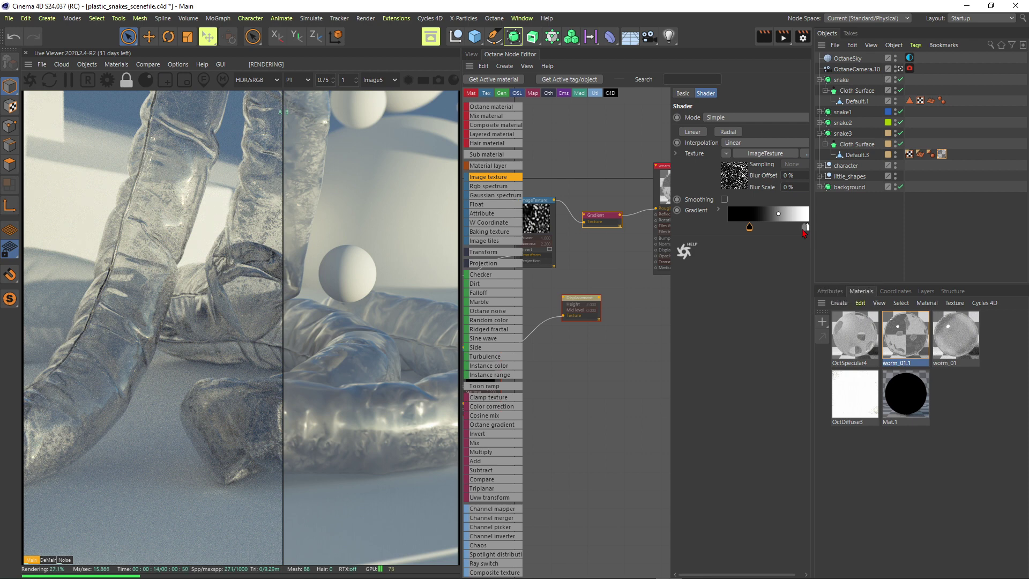
pyautogui.click(749, 228)
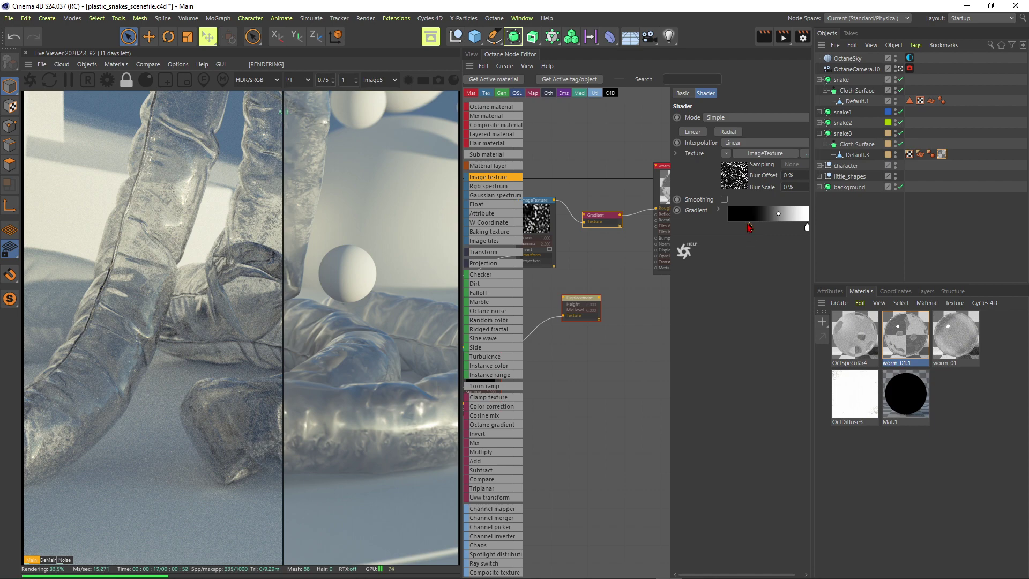
pyautogui.doubleClick(749, 228)
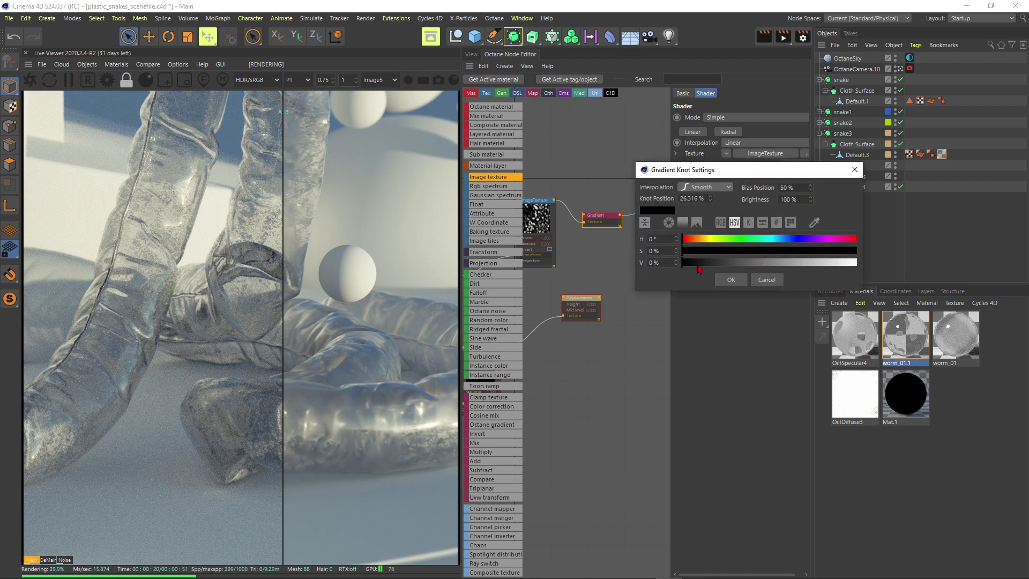
pyautogui.moveTo(698, 264); pyautogui.dragTo(758, 263)
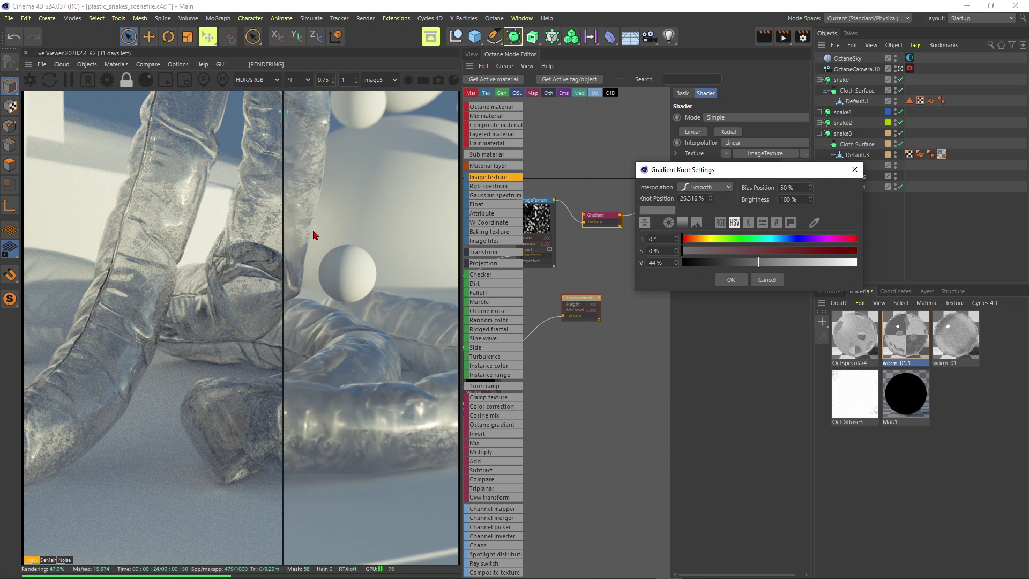
pyautogui.click(731, 279)
pyautogui.moveTo(283, 257); pyautogui.dragTo(443, 226)
pyautogui.moveTo(441, 292); pyautogui.dragTo(181, 231)
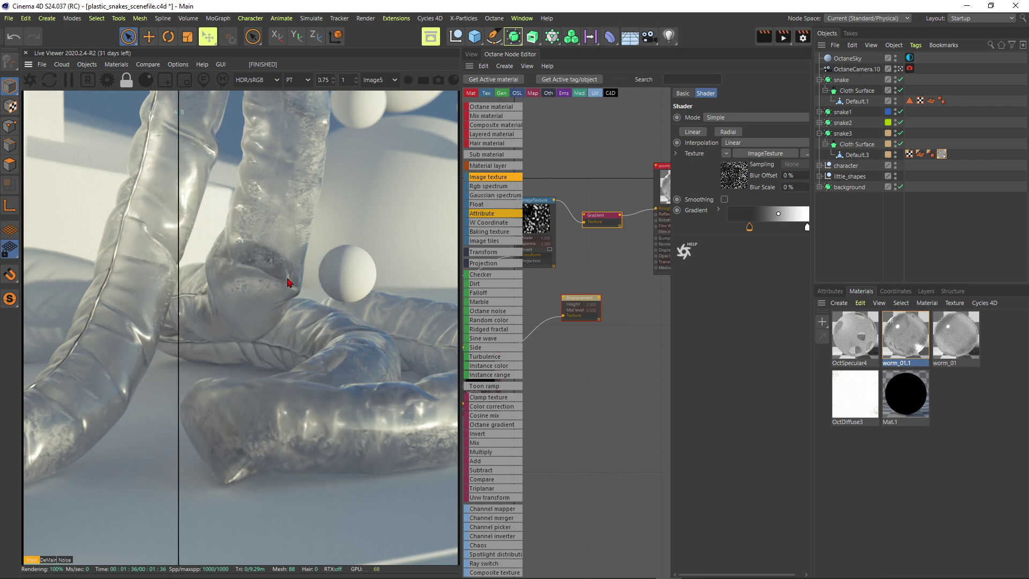
# Return the gradient's dark knot to black and set the white knot's value to 77%
pyautogui.doubleClick(749, 226)
pyautogui.click(732, 279)
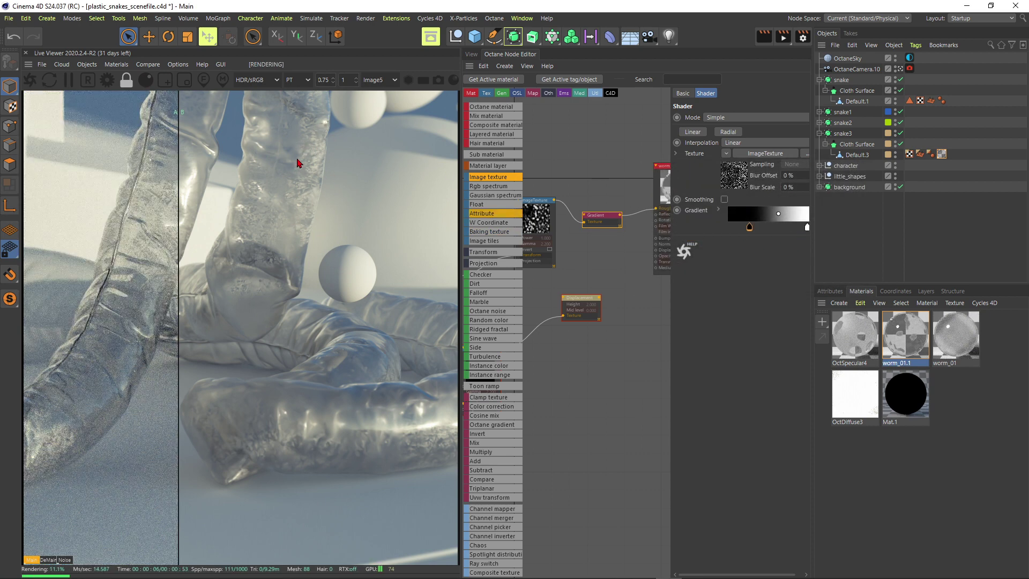
pyautogui.doubleClick(807, 227)
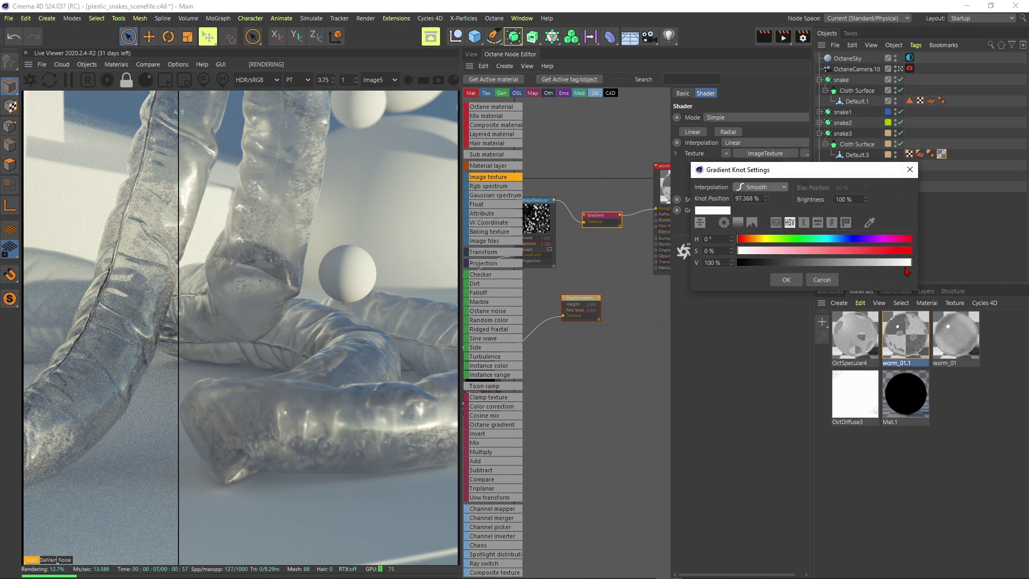
pyautogui.moveTo(905, 263); pyautogui.dragTo(904, 266)
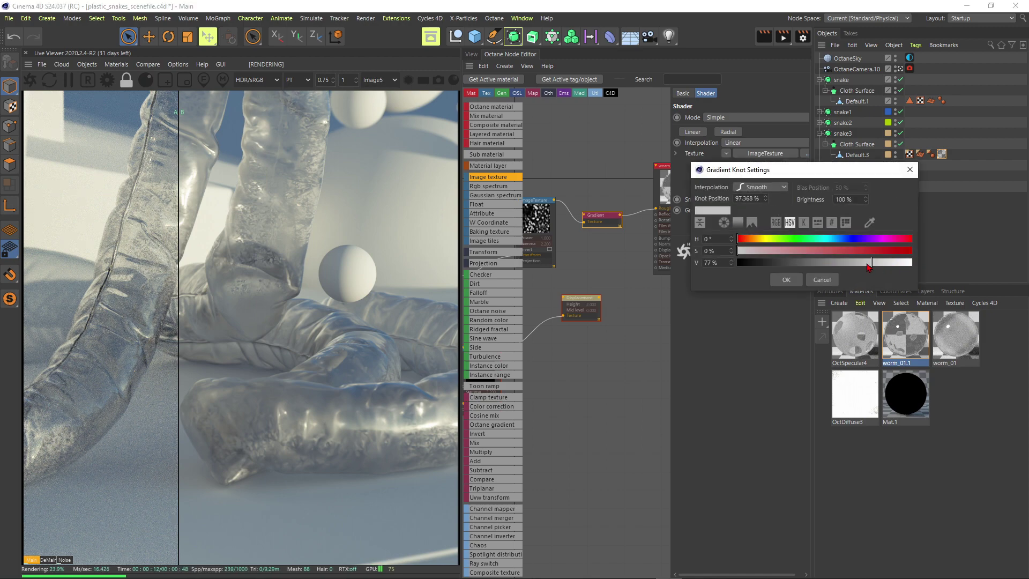
pyautogui.click(787, 280)
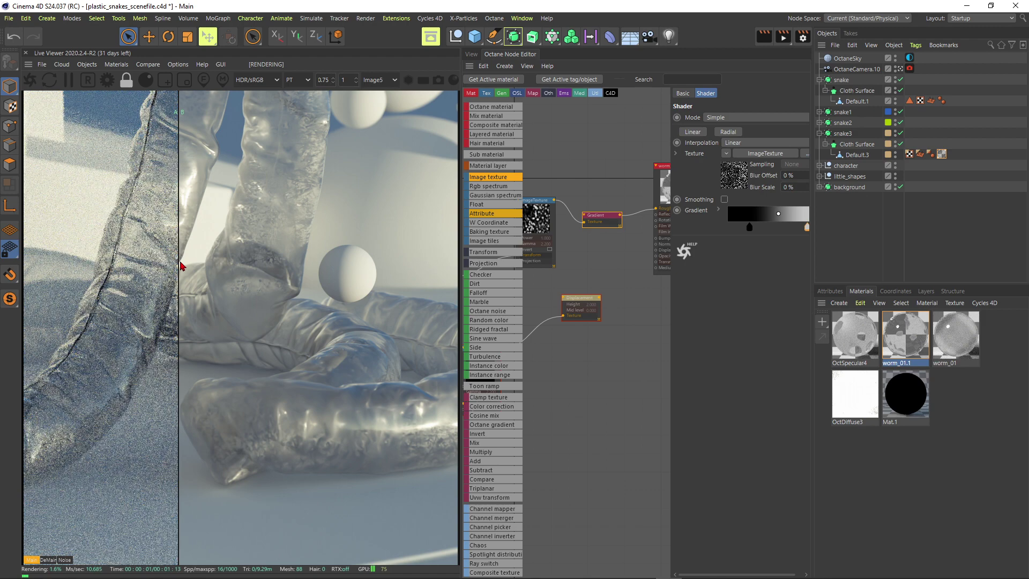
pyautogui.moveTo(179, 268); pyautogui.dragTo(252, 225)
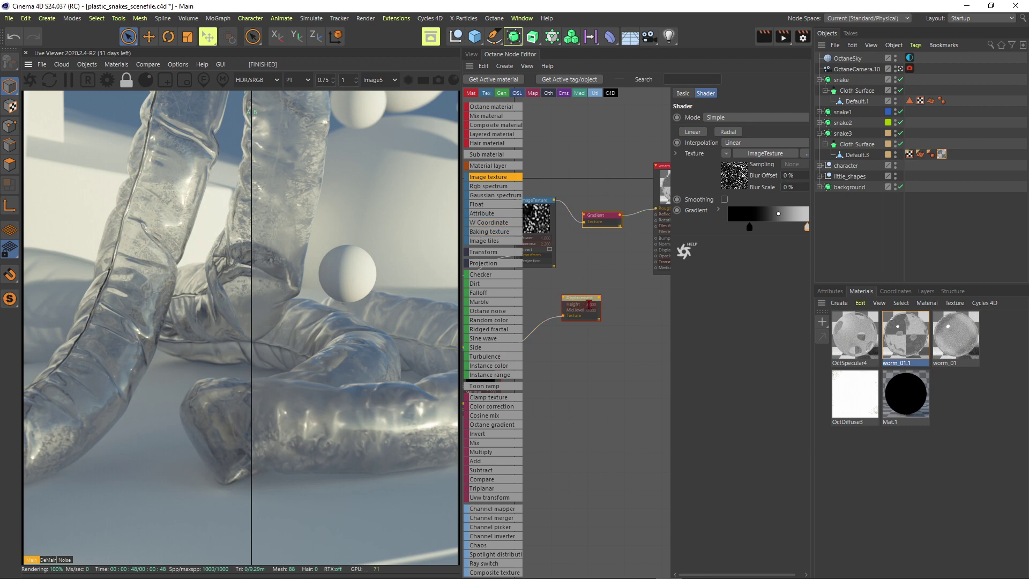
# Connect the Displacement node with the circles texture to worm_01.1's Displacement input and return to the perspective viewport
pyautogui.moveTo(599, 298); pyautogui.dragTo(655, 251)
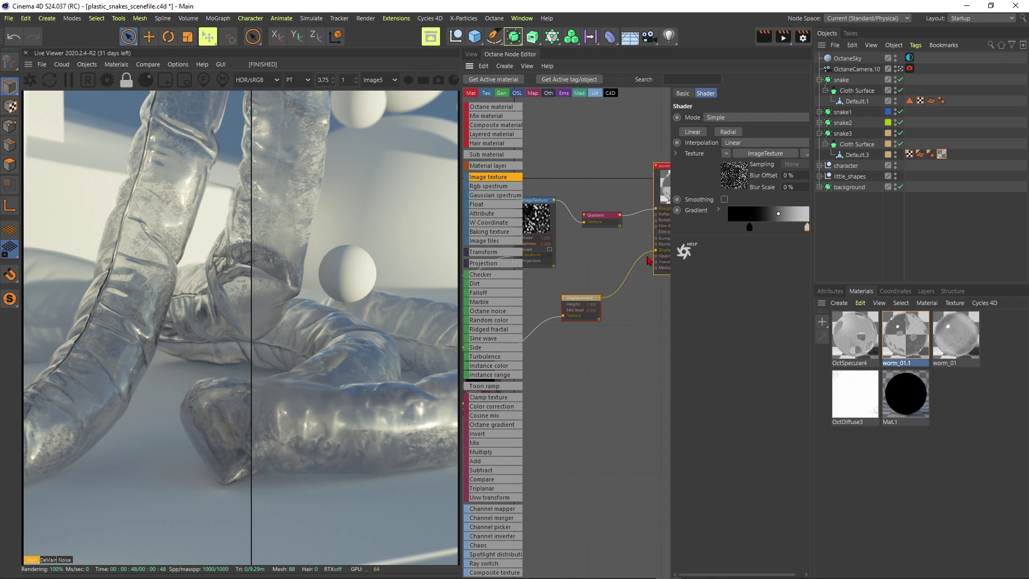
pyautogui.moveTo(555, 289); pyautogui.dragTo(550, 262, button='middle')
pyautogui.click(578, 318)
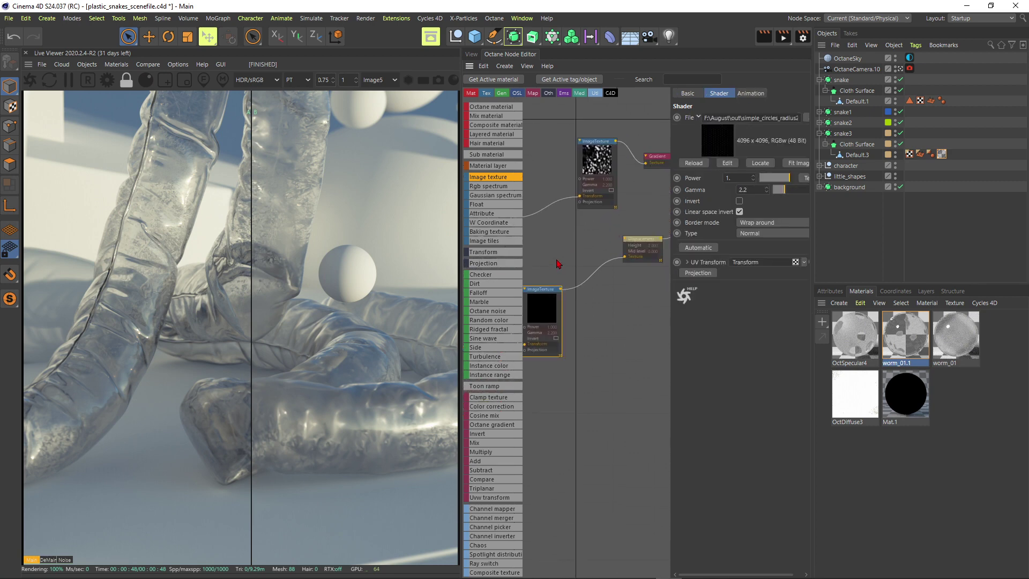
pyautogui.moveTo(611, 228); pyautogui.dragTo(554, 268, button='middle')
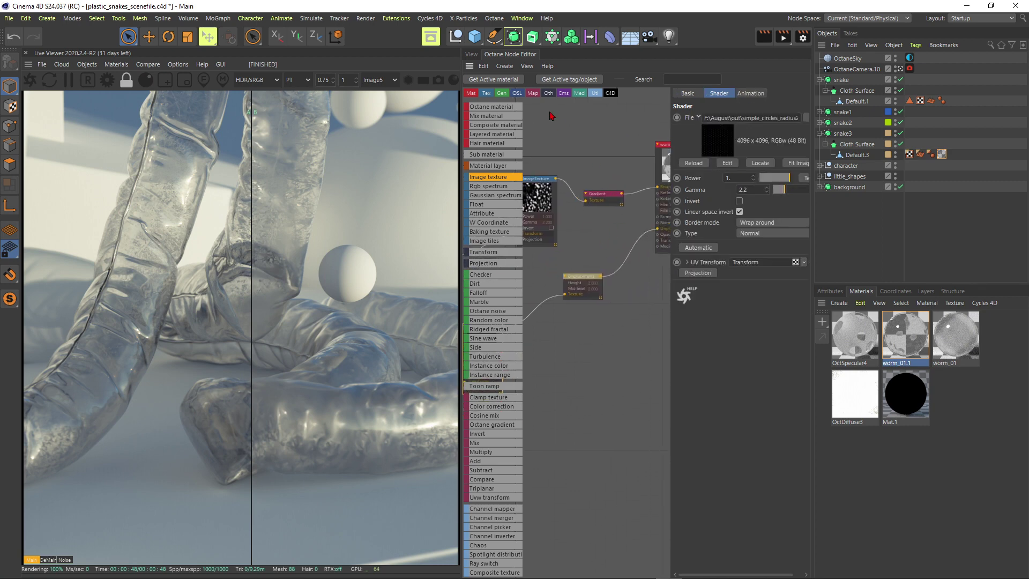
pyautogui.click(471, 54)
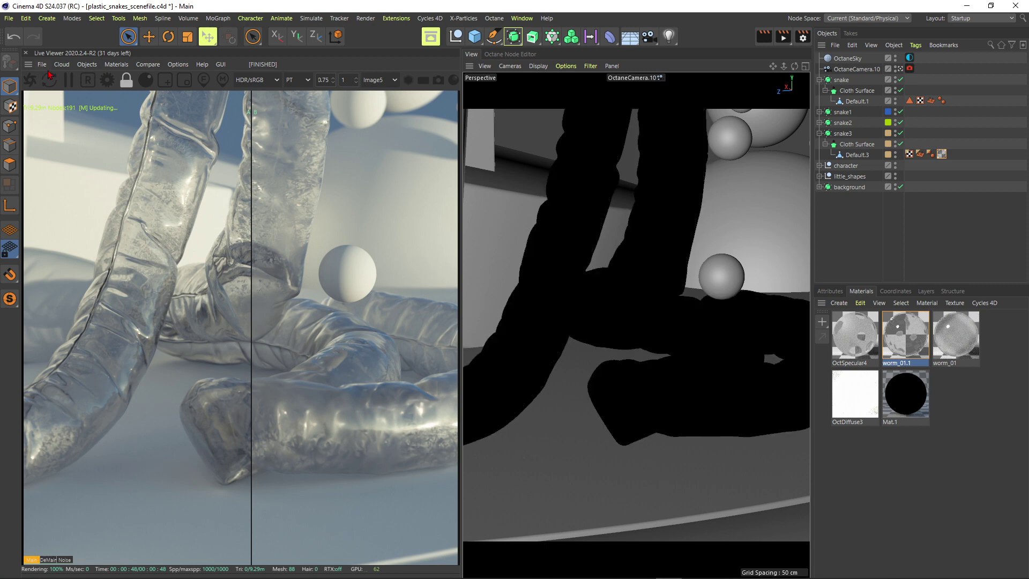